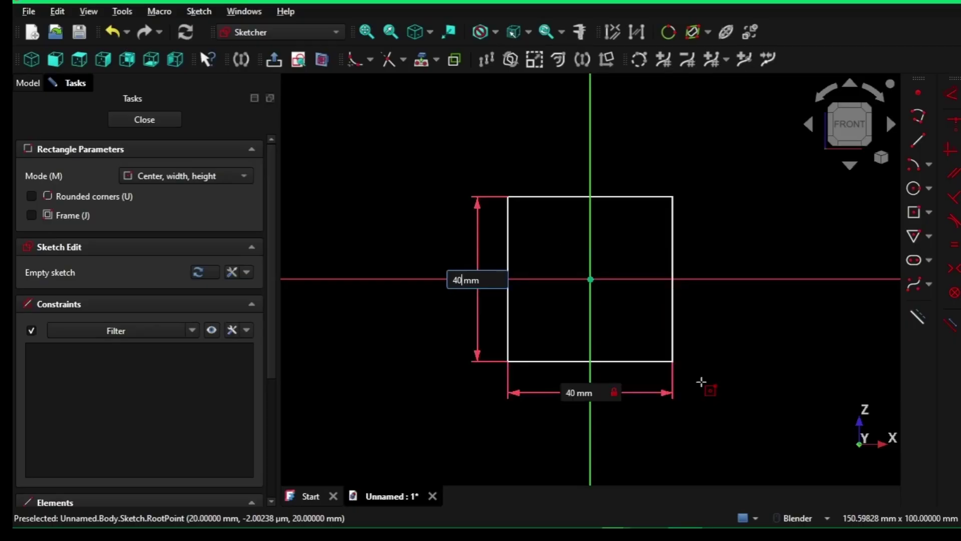
Step: Finish the 40 × 40 mm centered square and draw a concentric 36 × 36 mm square from the origin
key("Return")
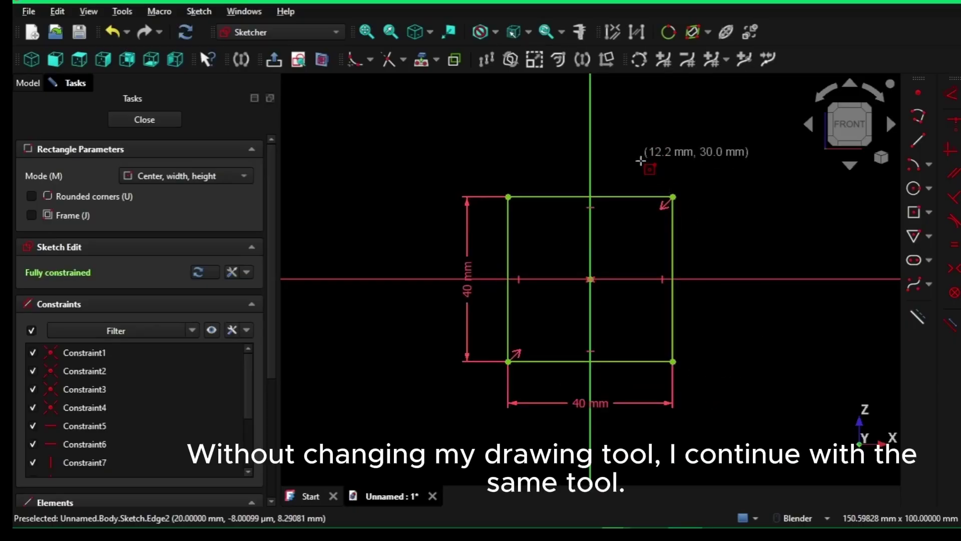
left_click(590, 278)
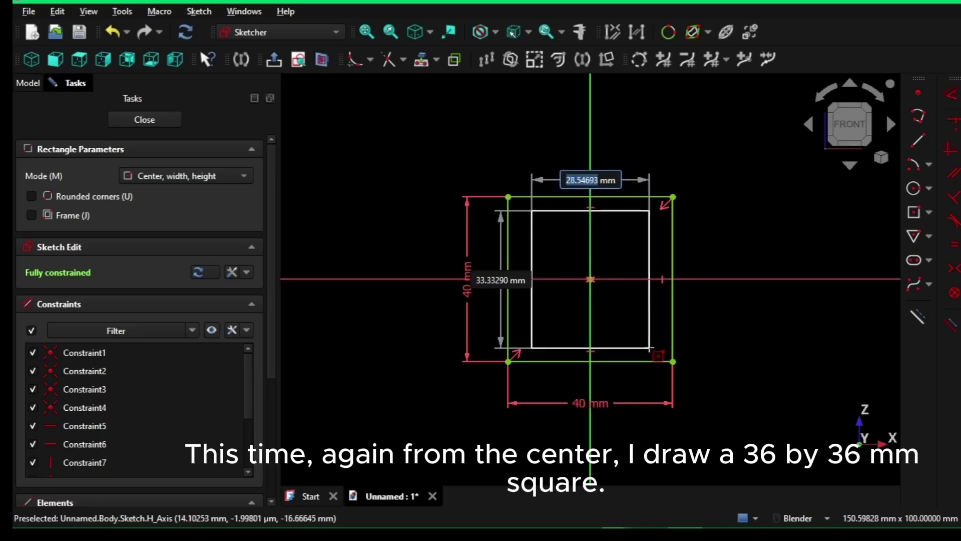
type("36")
key("Tab")
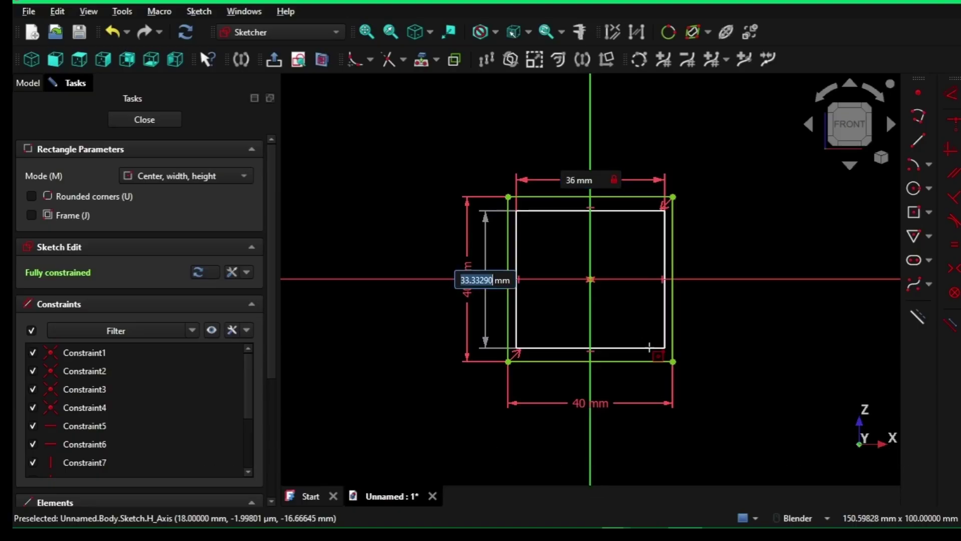
type("36")
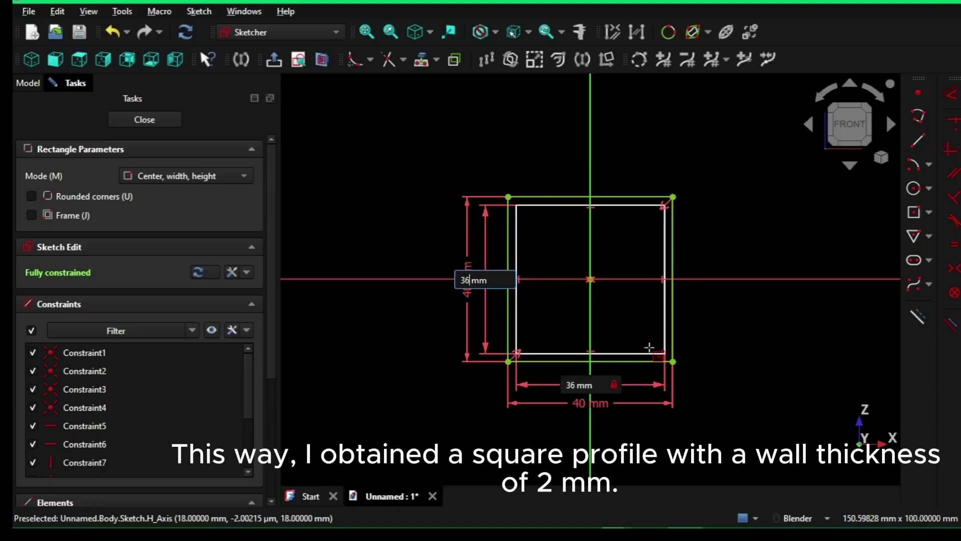
key("Return")
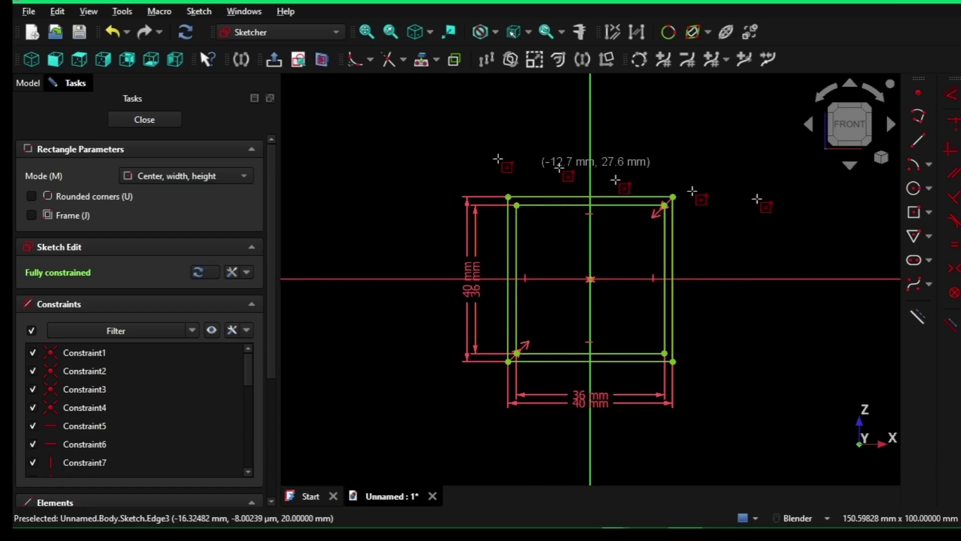
Step: Close the profile sketch and pad it 200 mm into a hollow square tube
left_click(142, 122)
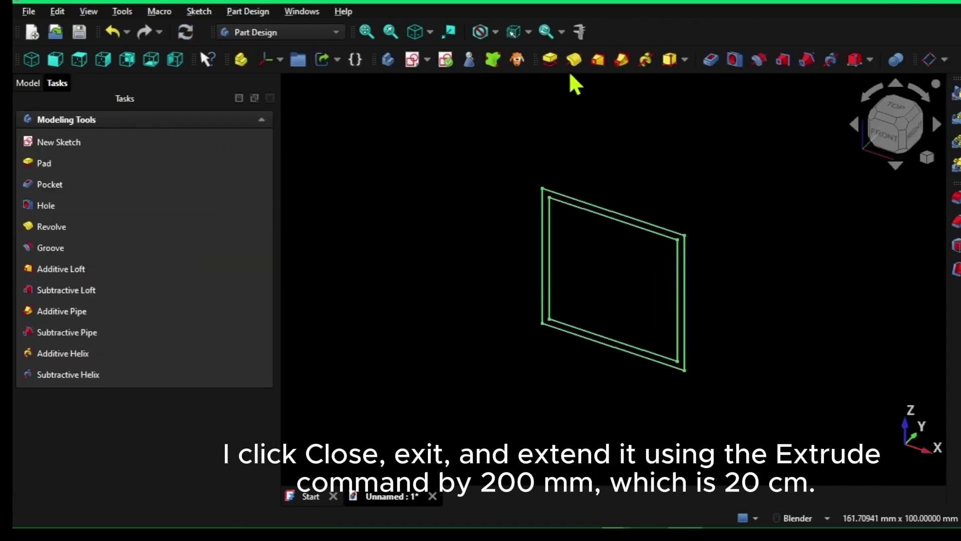
left_click(551, 59)
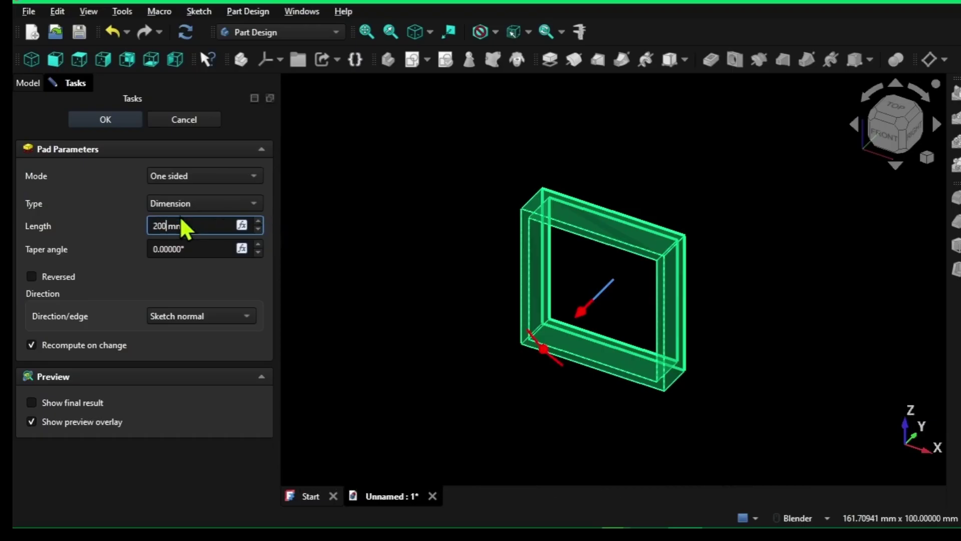
left_click(126, 120)
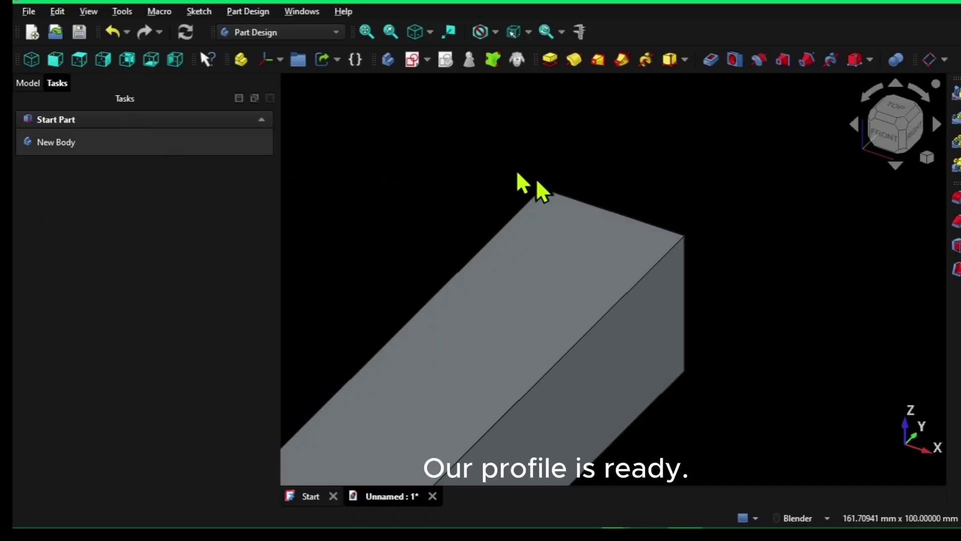
Step: Start a new sketch on the rear end face of the square tube
scroll(537, 184, "down", 6)
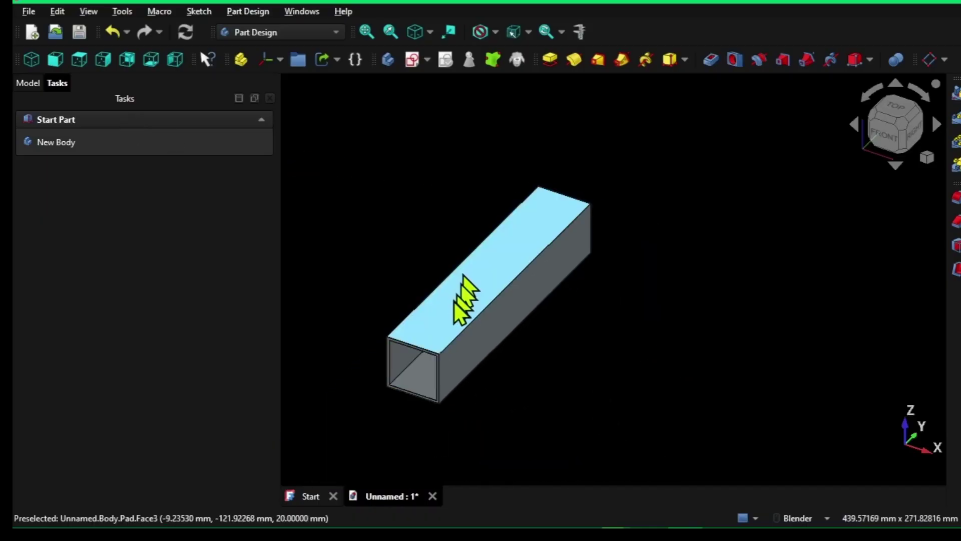
middle_click_drag(596, 247, 483, 408)
left_click(881, 142)
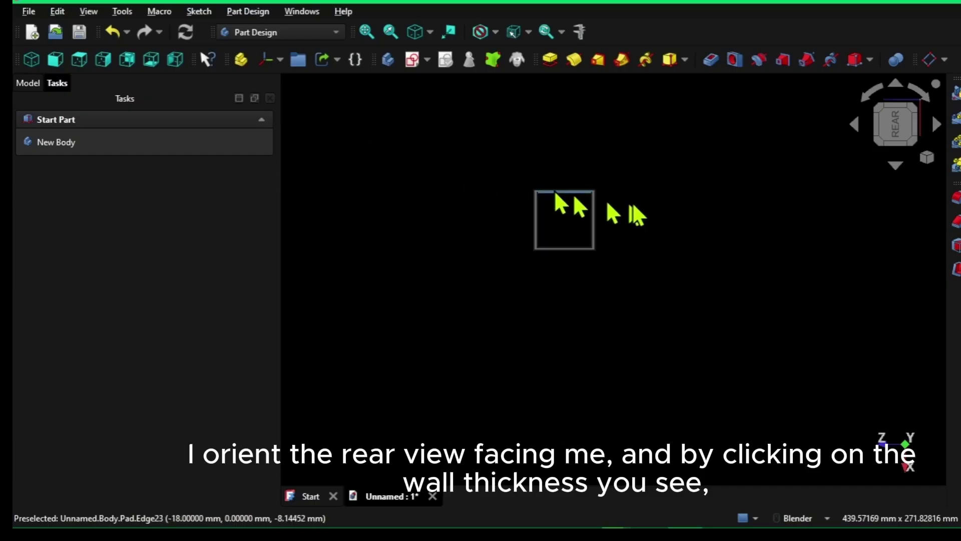
scroll(498, 206, "up", 5)
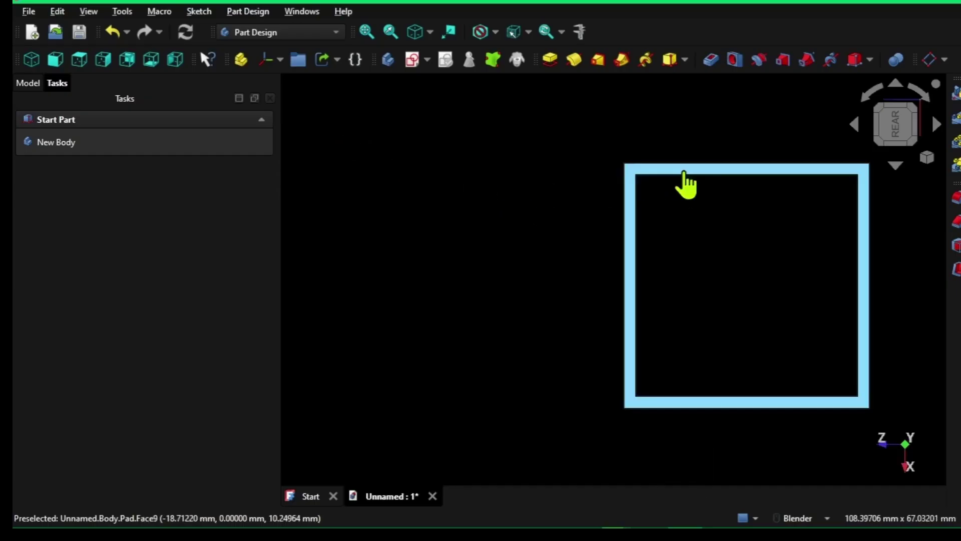
left_click(684, 172)
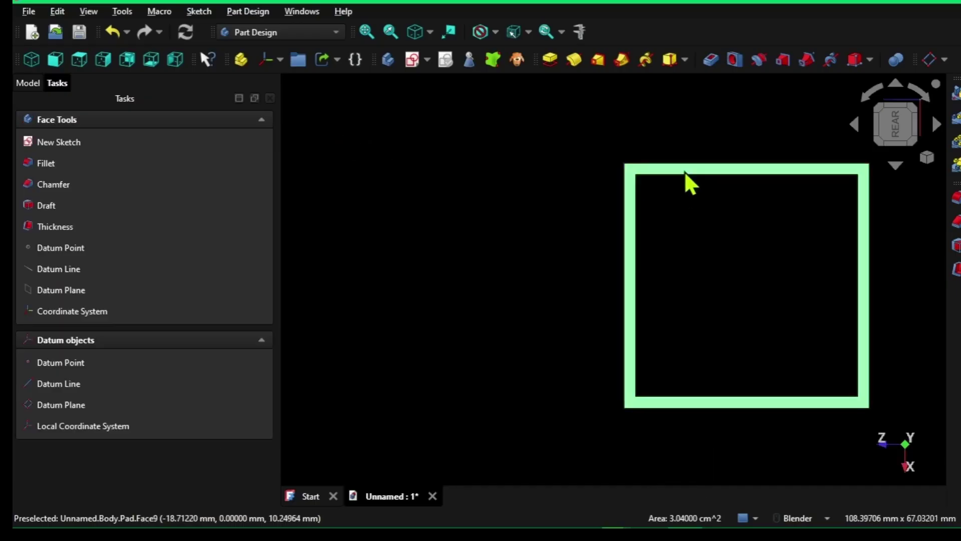
left_click(413, 60)
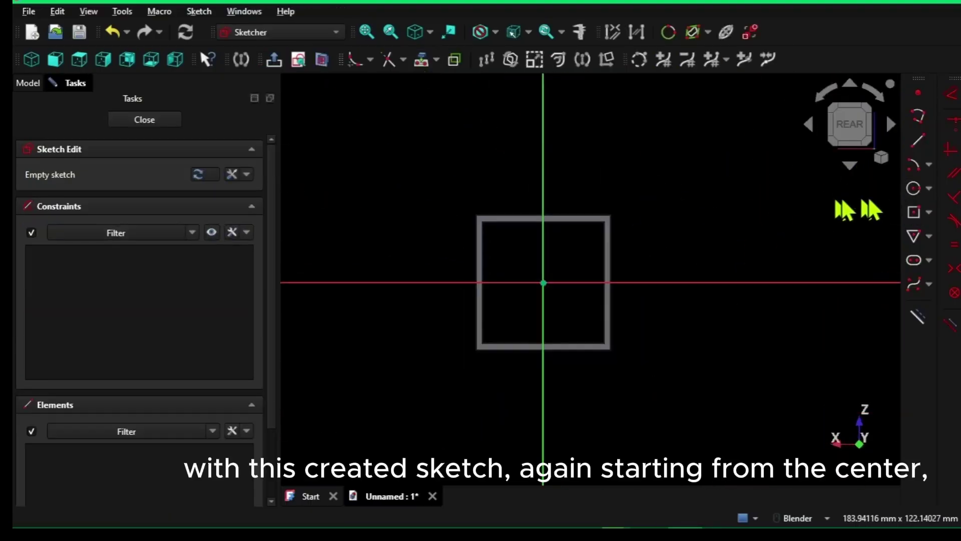
Step: Draw a 100 × 100 mm centered rectangle at the origin for the flange and close the sketch
left_click(928, 215)
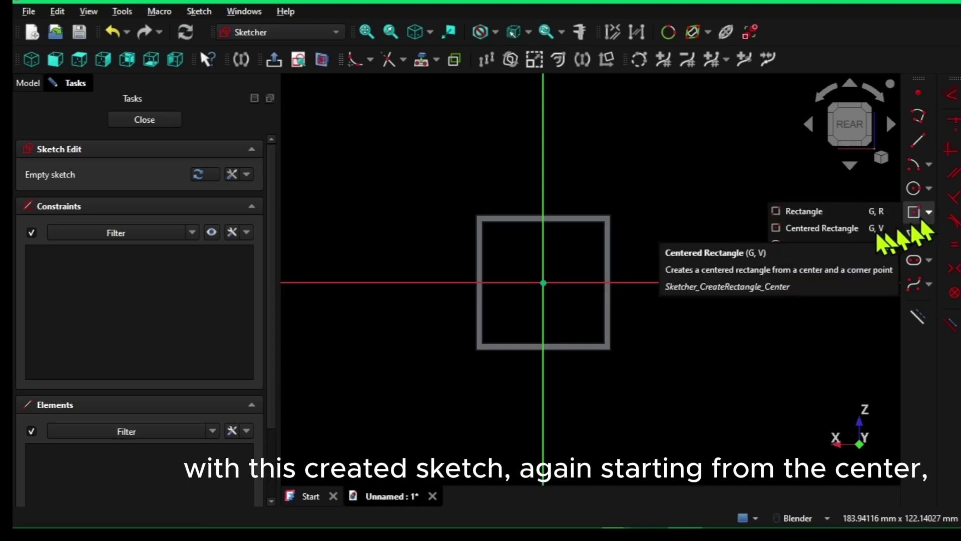
left_click(834, 229)
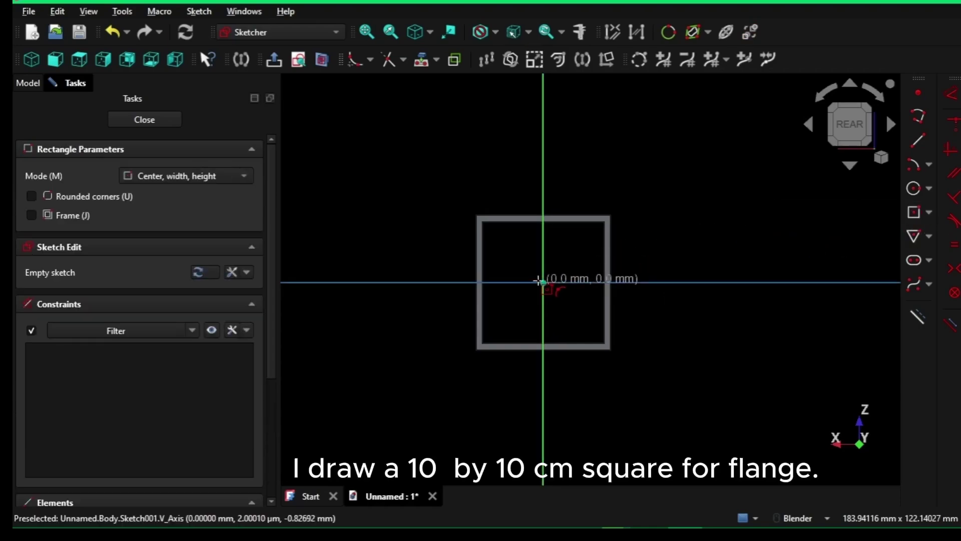
left_click(543, 283)
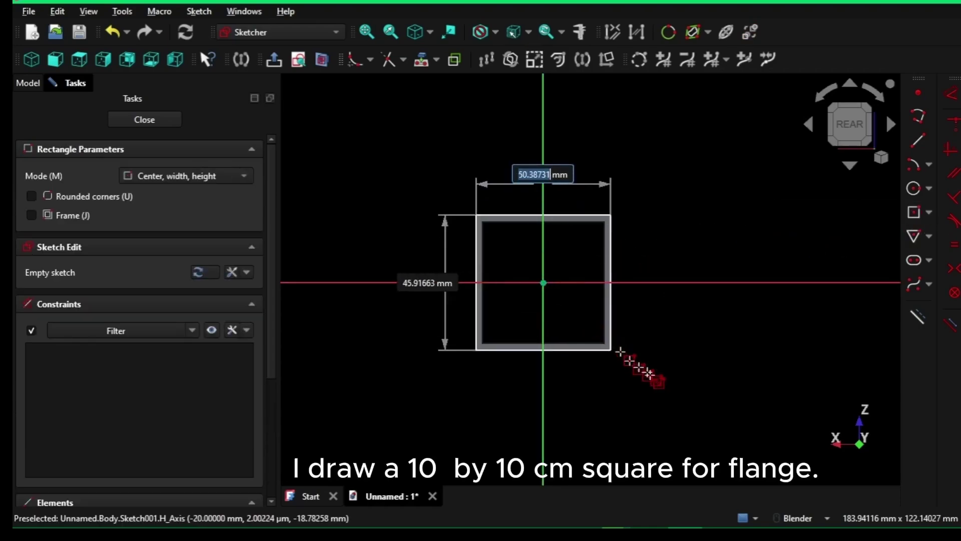
type("100")
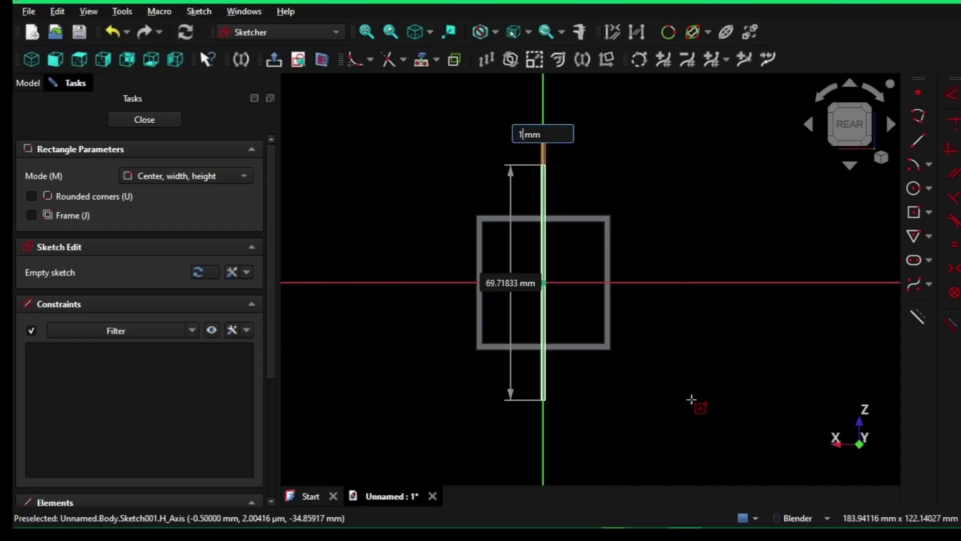
key("Tab")
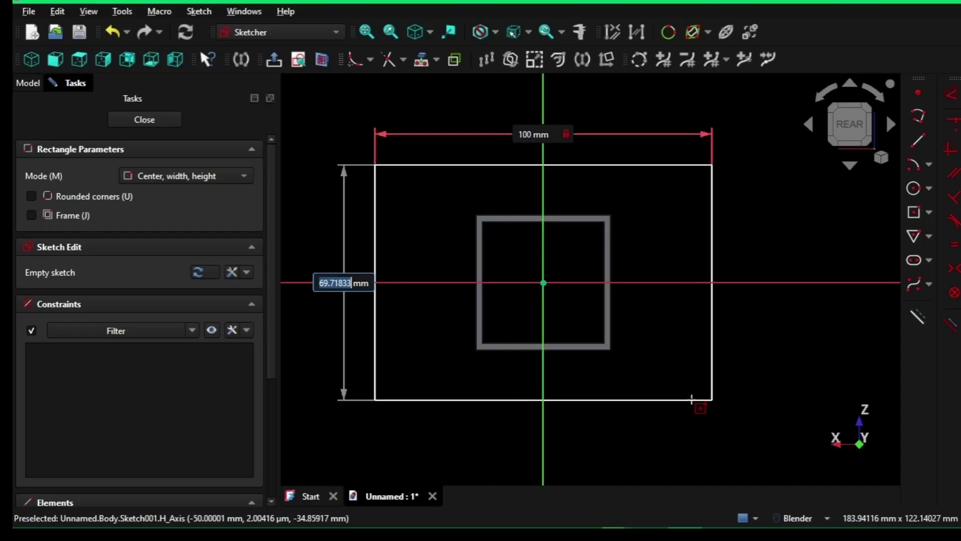
type("100")
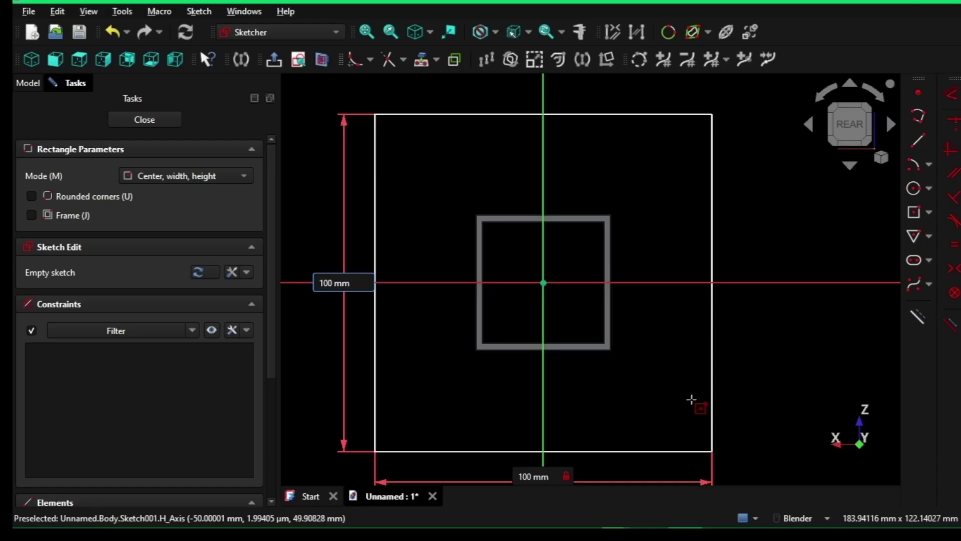
key("Return")
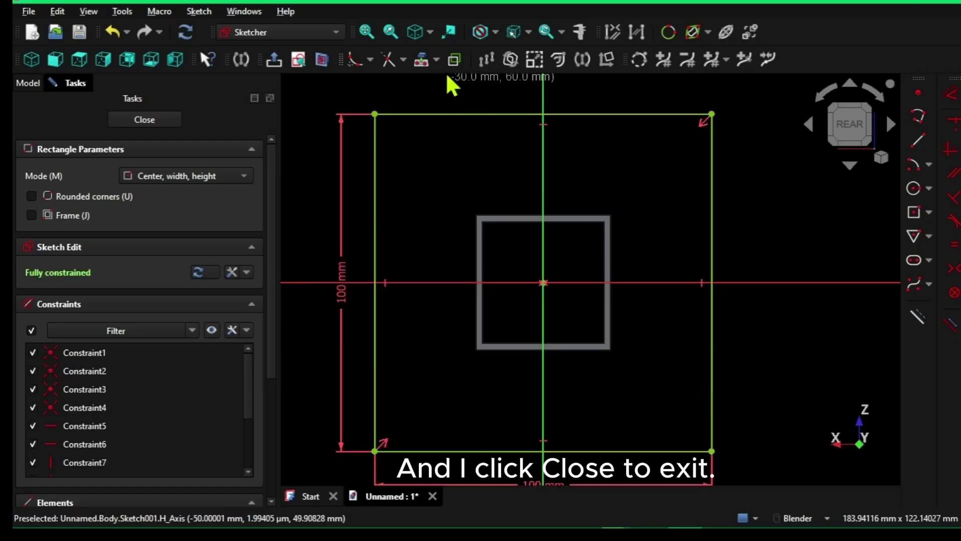
left_click(145, 125)
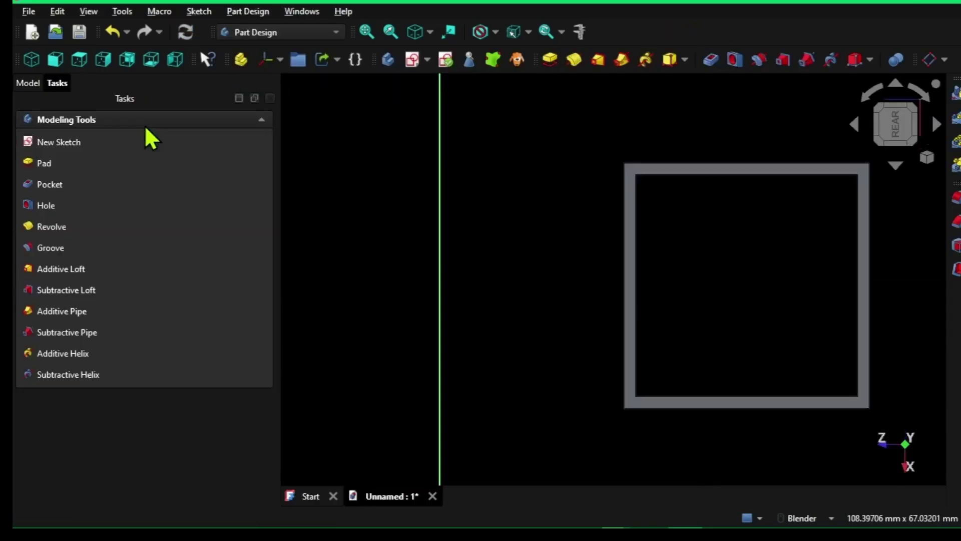
Step: Pad the flange sketch one-sided to a length of 3 mm
left_click(550, 59)
middle_click_drag(649, 193, 541, 203)
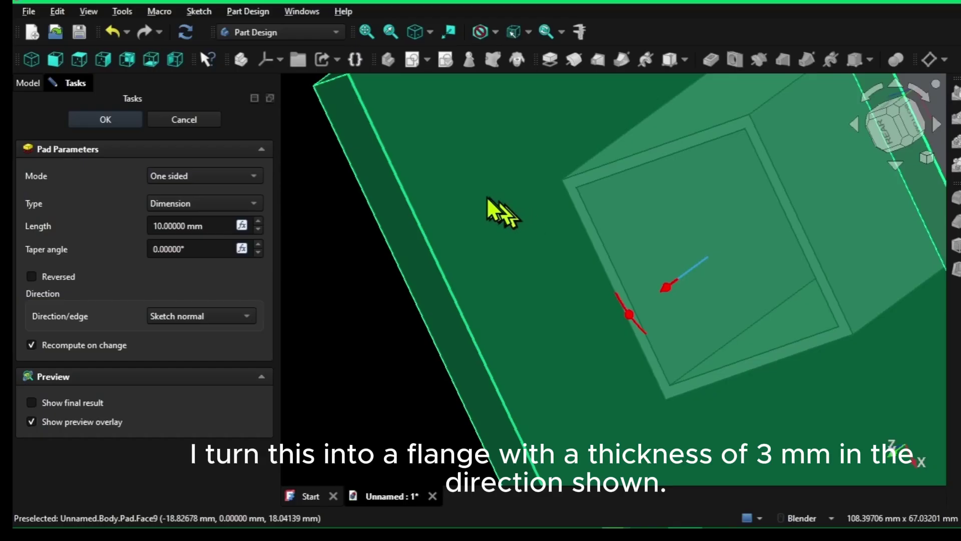
scroll(632, 262, "down", 8)
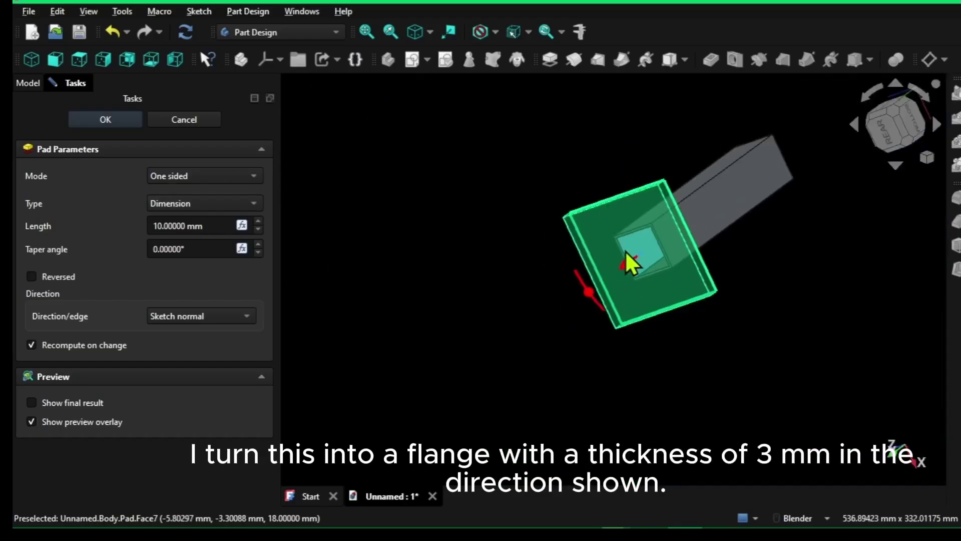
middle_click_drag(602, 245, 553, 290)
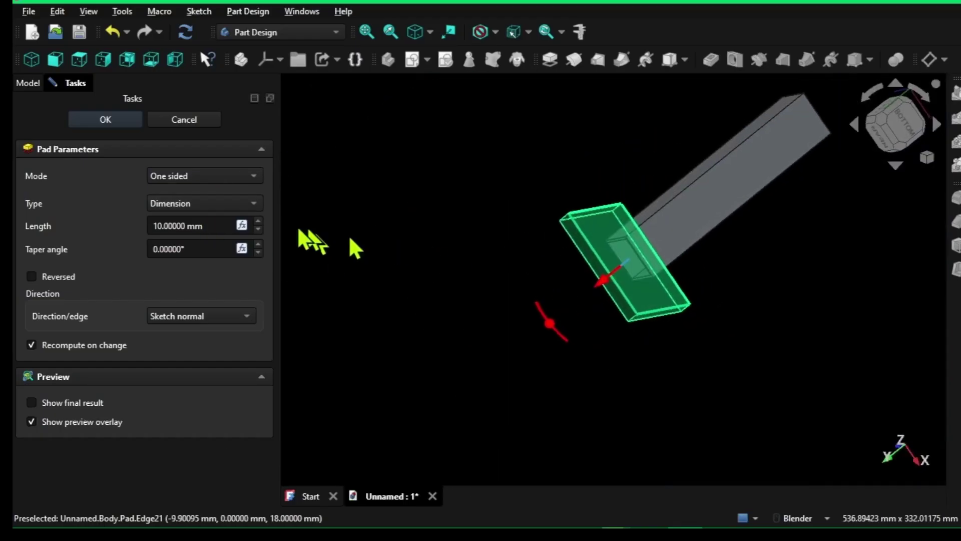
left_click(153, 226)
key("Delete")
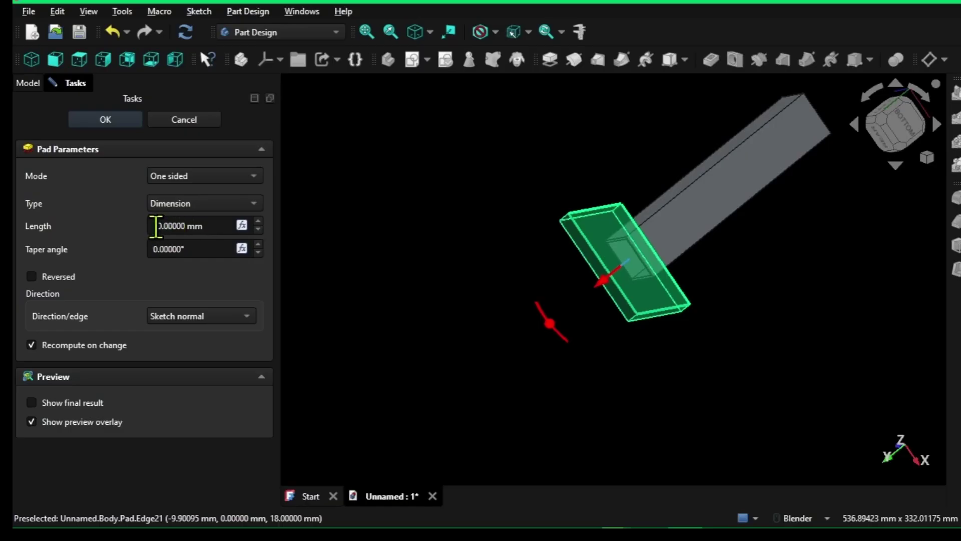
type("1")
left_click_drag(156, 225, 207, 231)
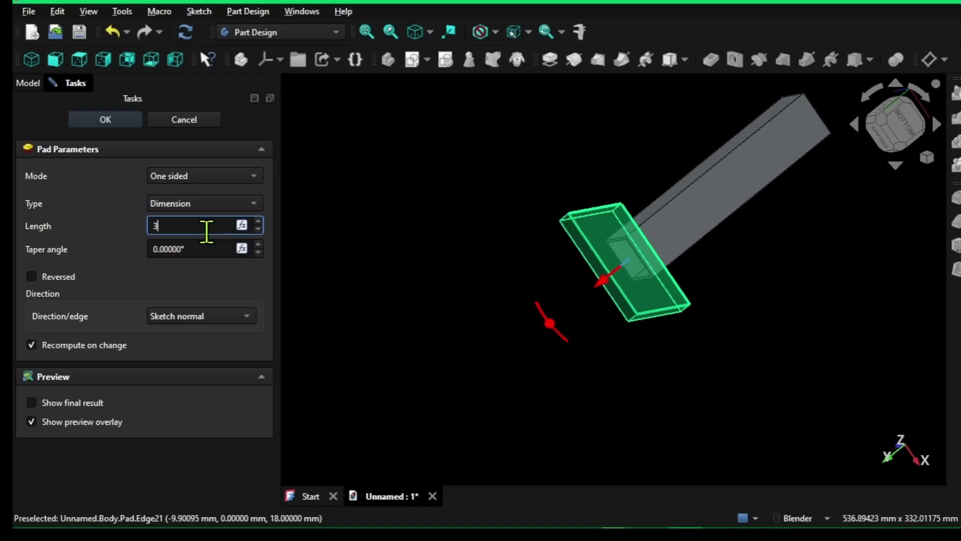
left_click(104, 119)
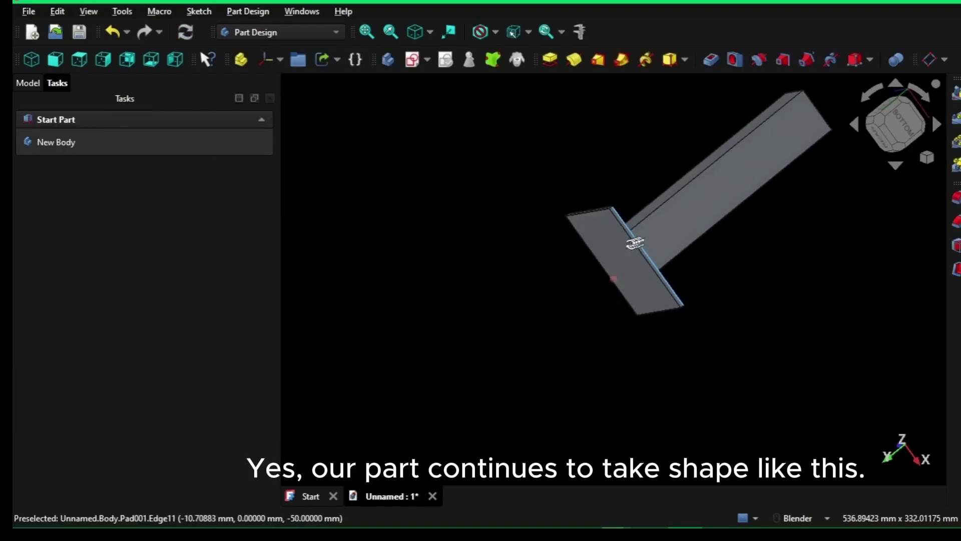
Step: Start a new sketch on the underside face of the square tube
middle_click_drag(635, 243, 540, 335)
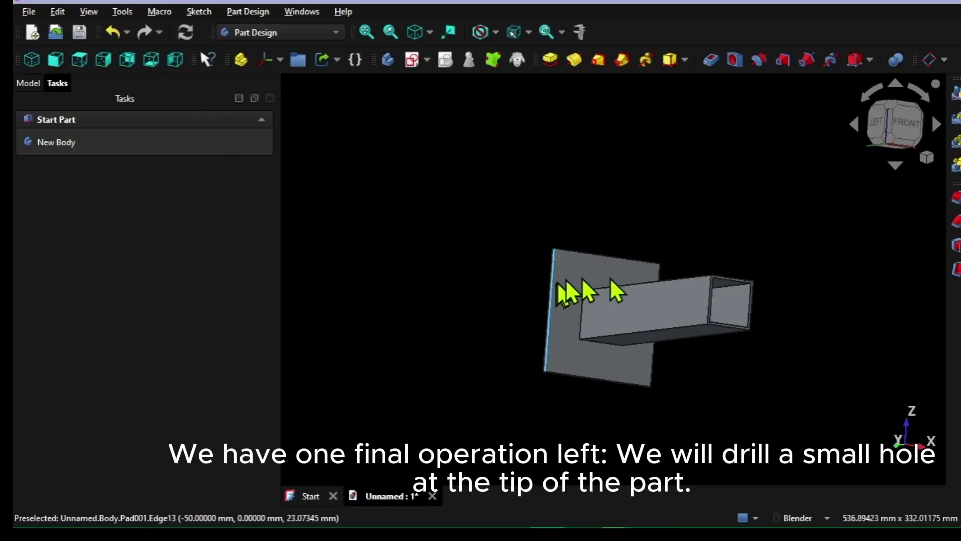
left_click(716, 342)
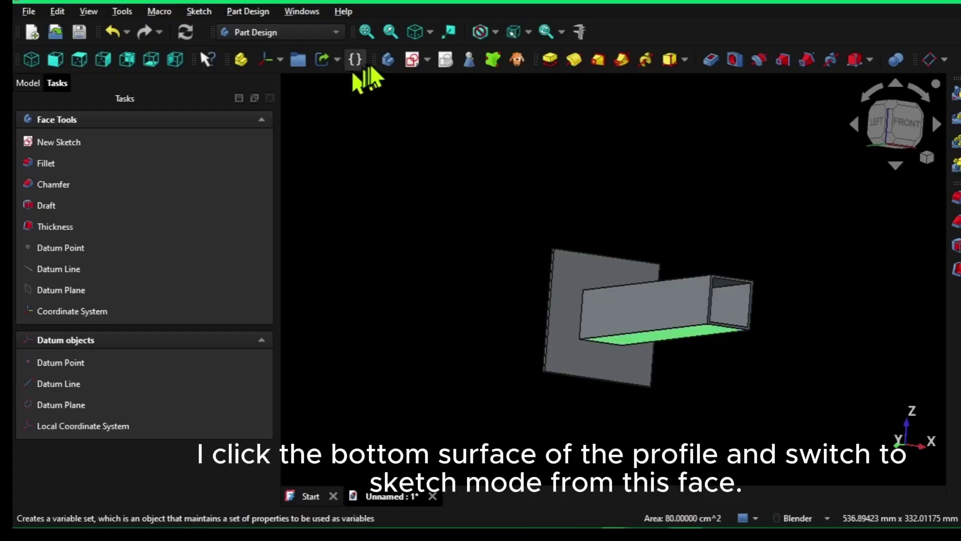
left_click(413, 58)
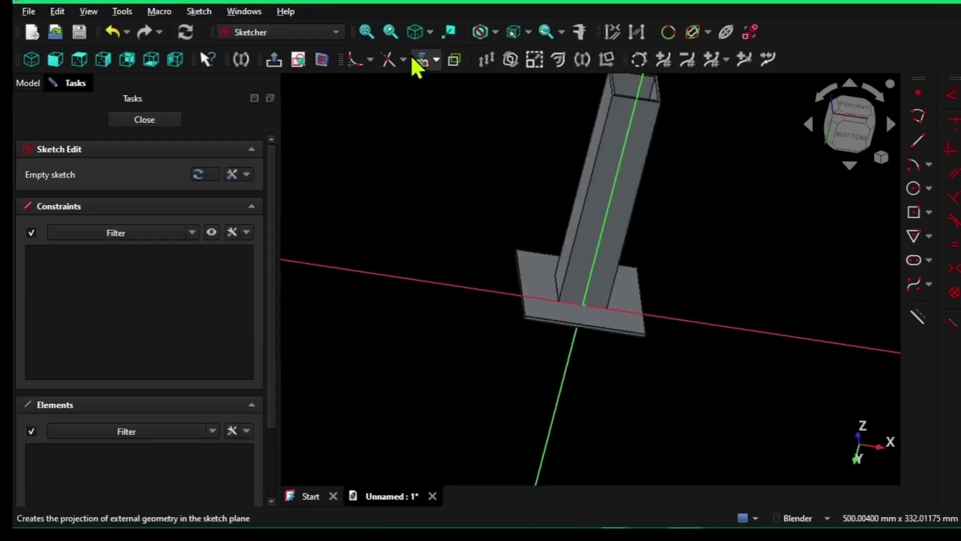
Step: Draw a 3 mm diameter circle centered on the vertical sketch axis near the tube's free end
middle_click_drag(576, 140, 564, 317, "shift")
scroll(566, 213, "up", 3)
scroll(566, 210, "up", 2)
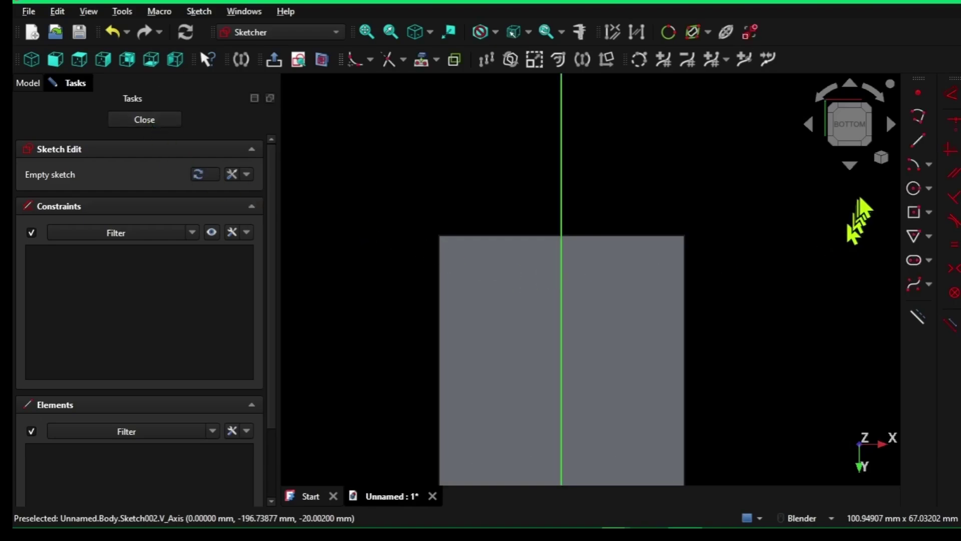
left_click(918, 190)
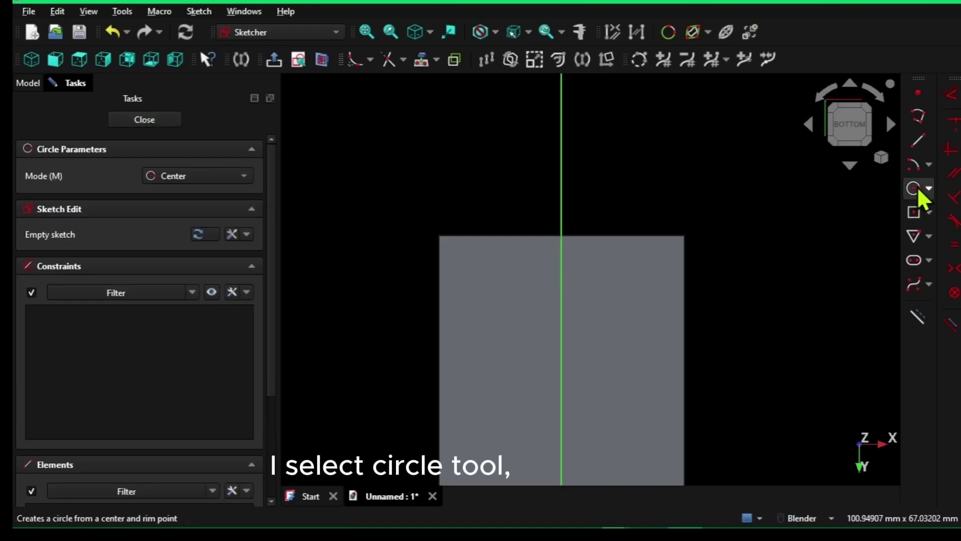
left_click(560, 271)
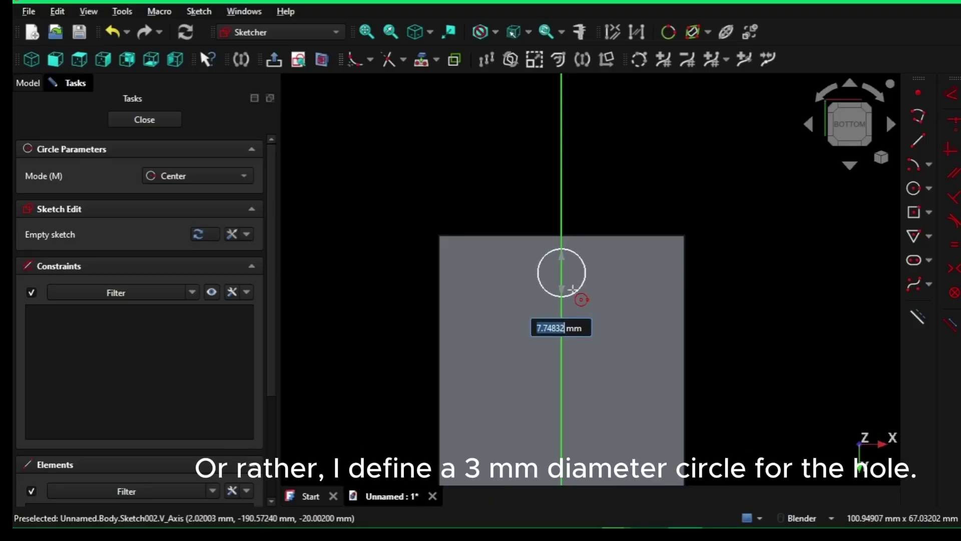
type("3")
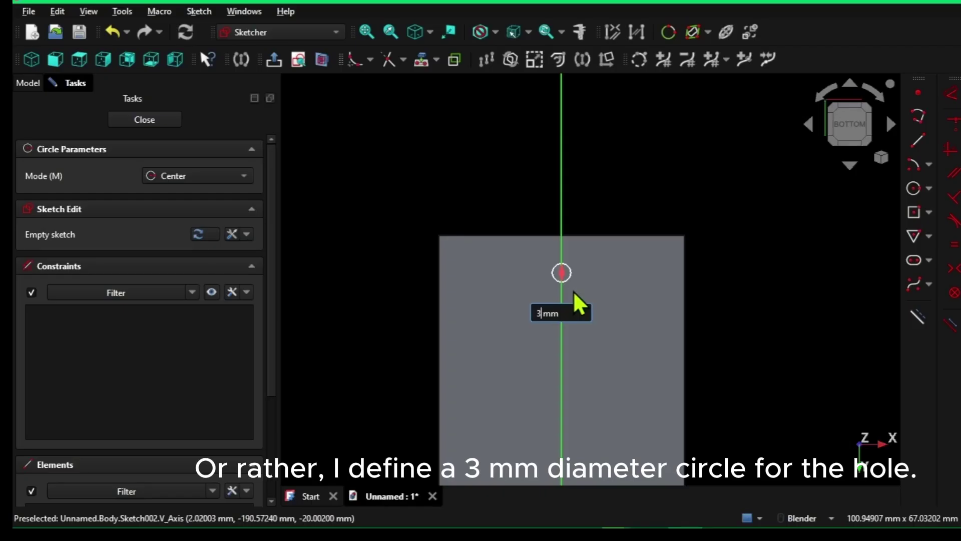
key("Return")
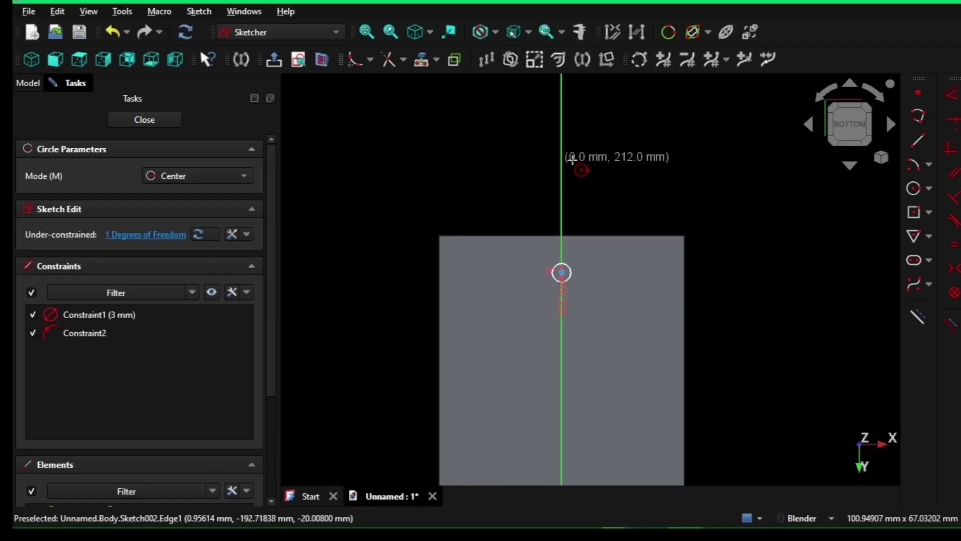
Step: Project the tube's free-end edge into the sketch as external geometry
scroll(441, 262, "up", 5)
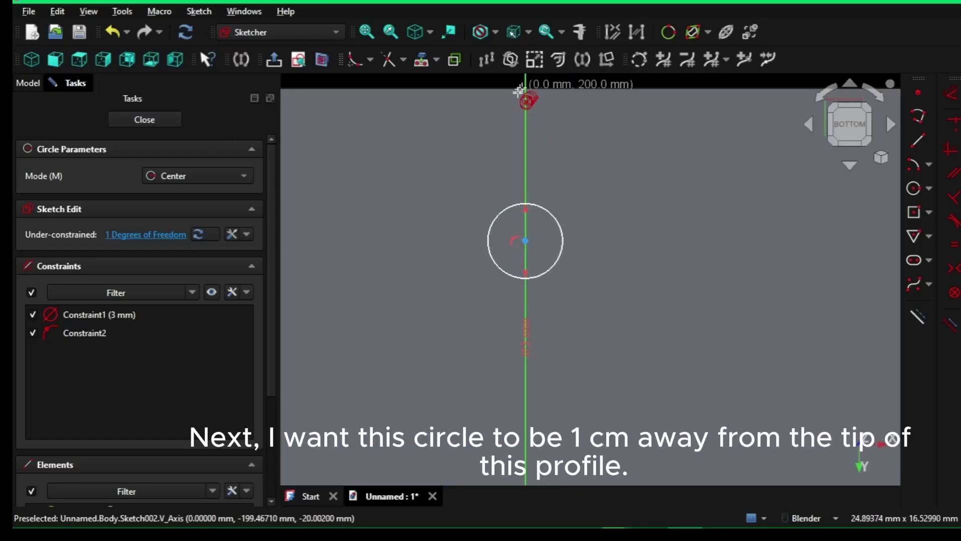
scroll(552, 177, "down", 3)
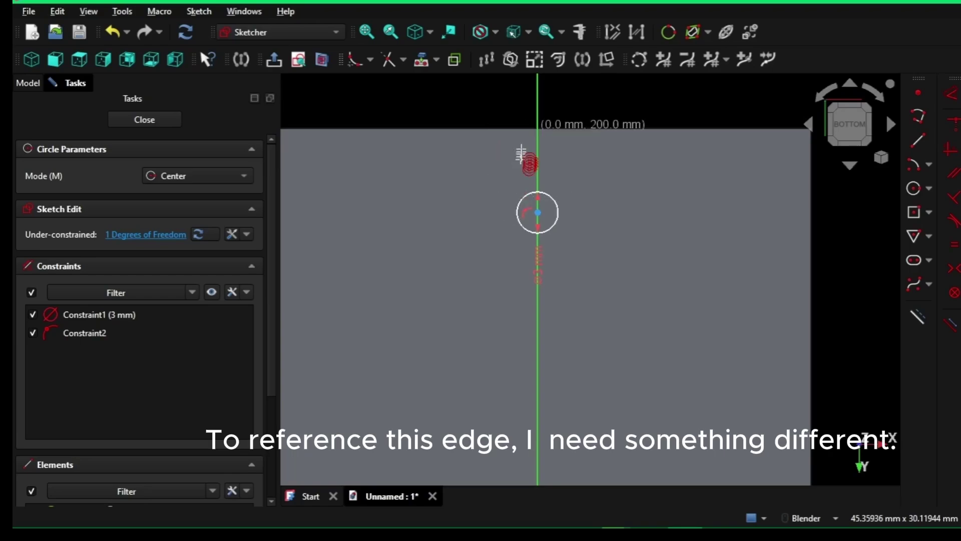
right_click(608, 128)
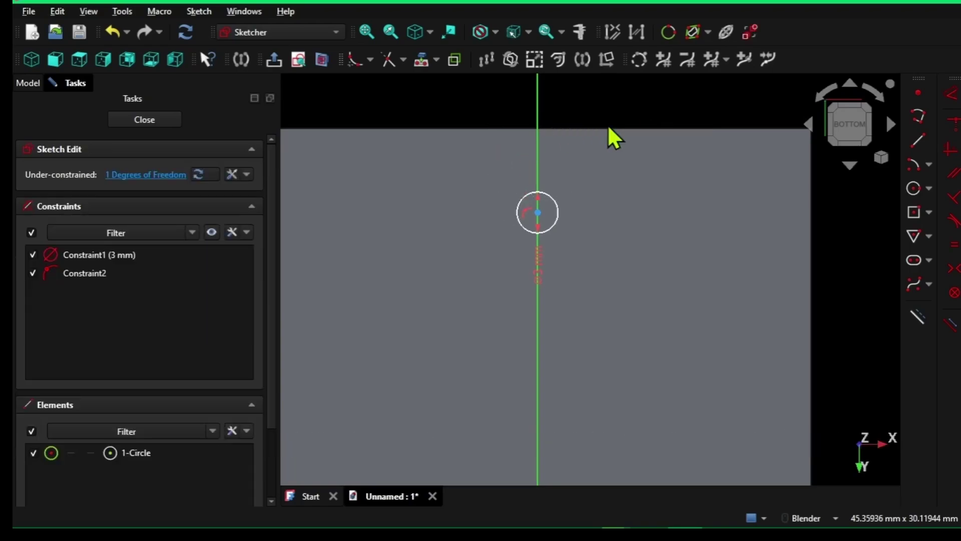
left_click(417, 60)
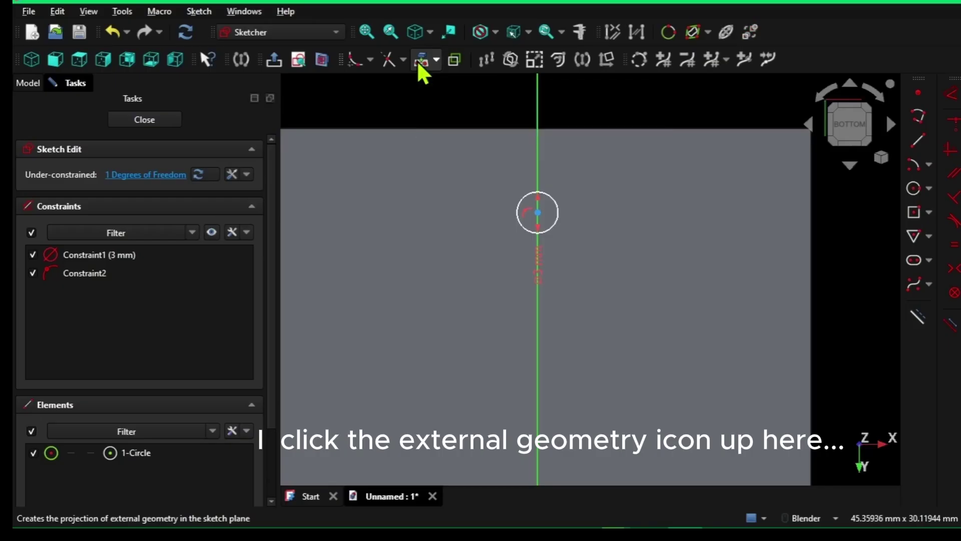
left_click(460, 129)
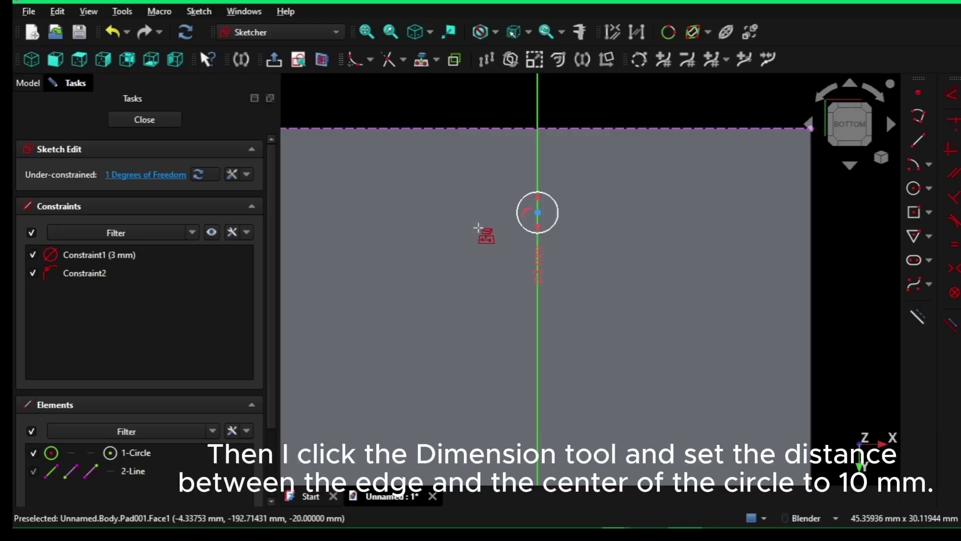
Step: Constrain the circle's center to 10 mm from the projected tube-end edge and close the sketch
left_click(956, 100)
left_click(829, 145)
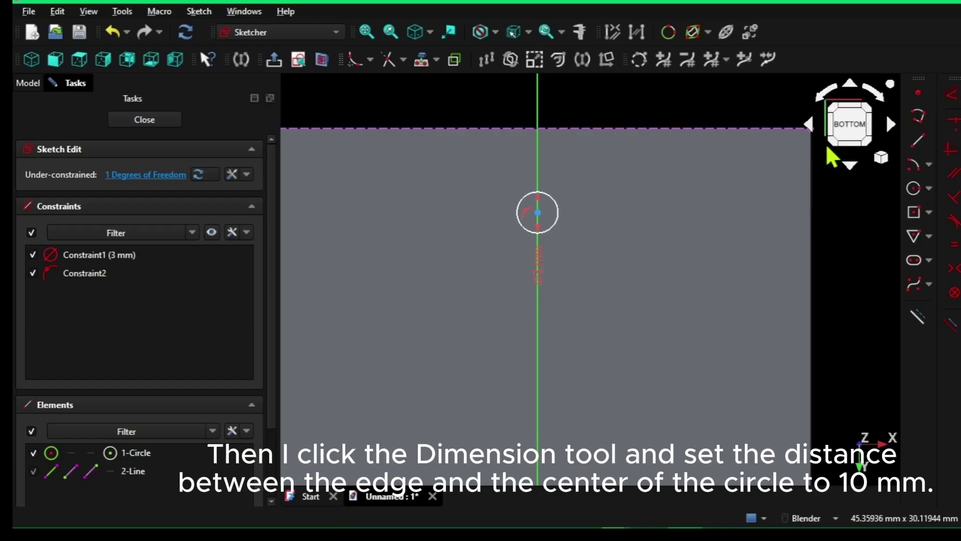
left_click(538, 213)
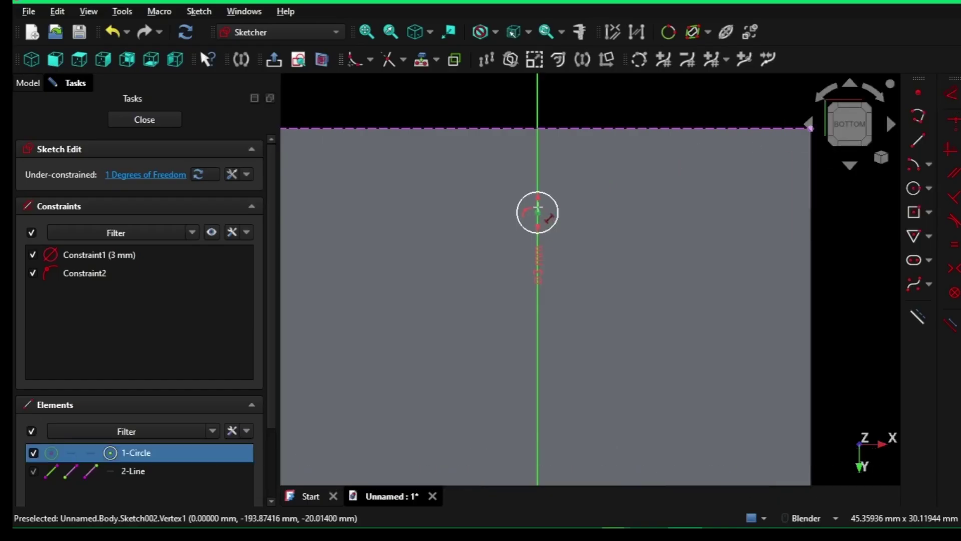
left_click(566, 129)
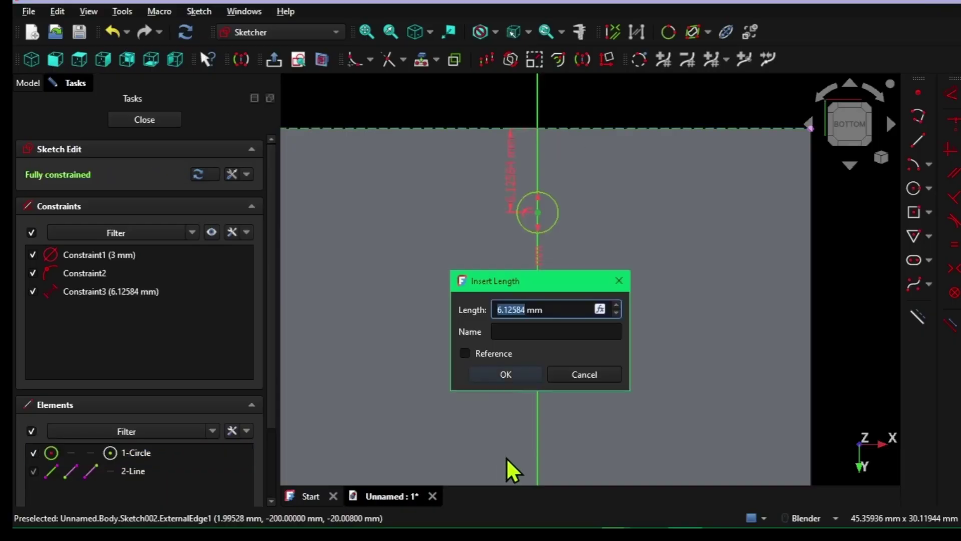
key("BackSpace")
type("10")
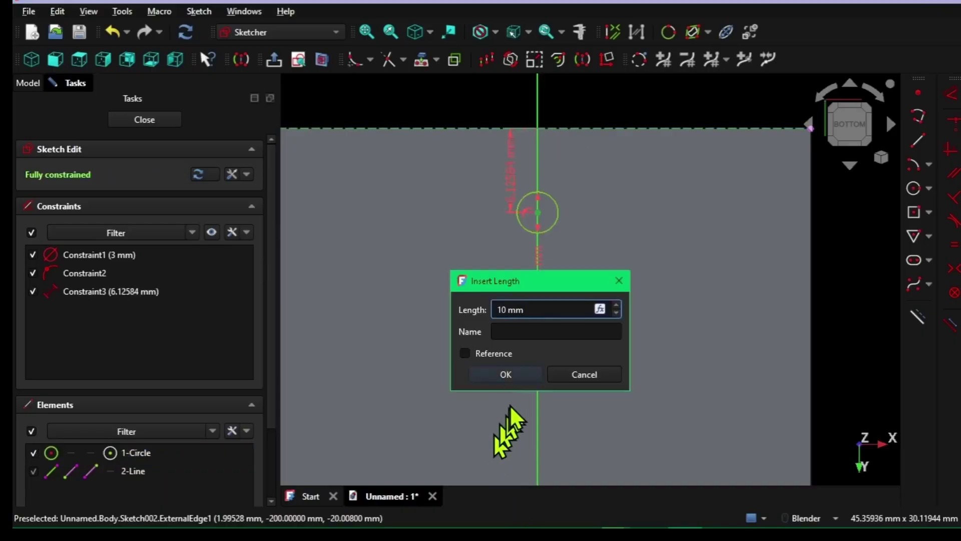
left_click(506, 375)
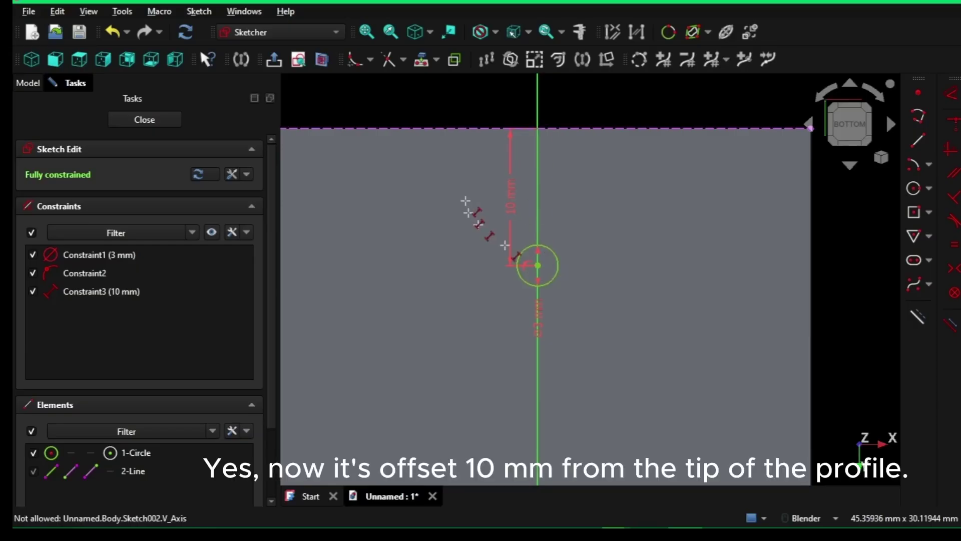
left_click(143, 119)
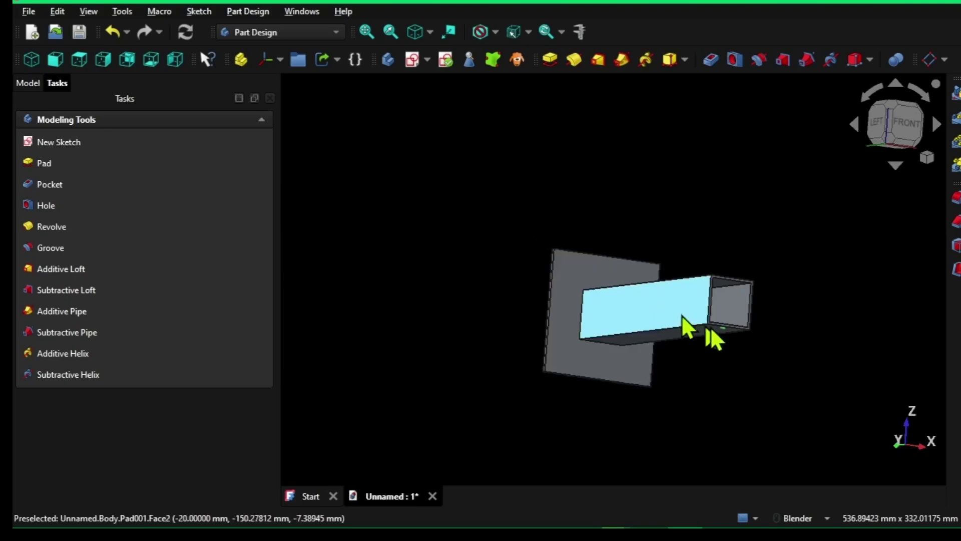
Step: Pocket the circle sketch one-sided by a length of 5 mm through the tube's lower wall
middle_click_drag(682, 315, 611, 144)
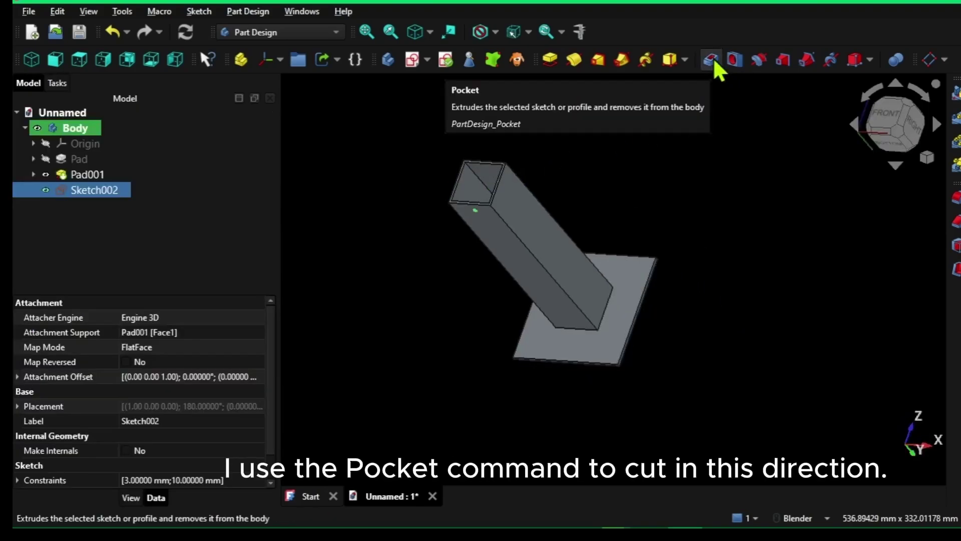
left_click(712, 59)
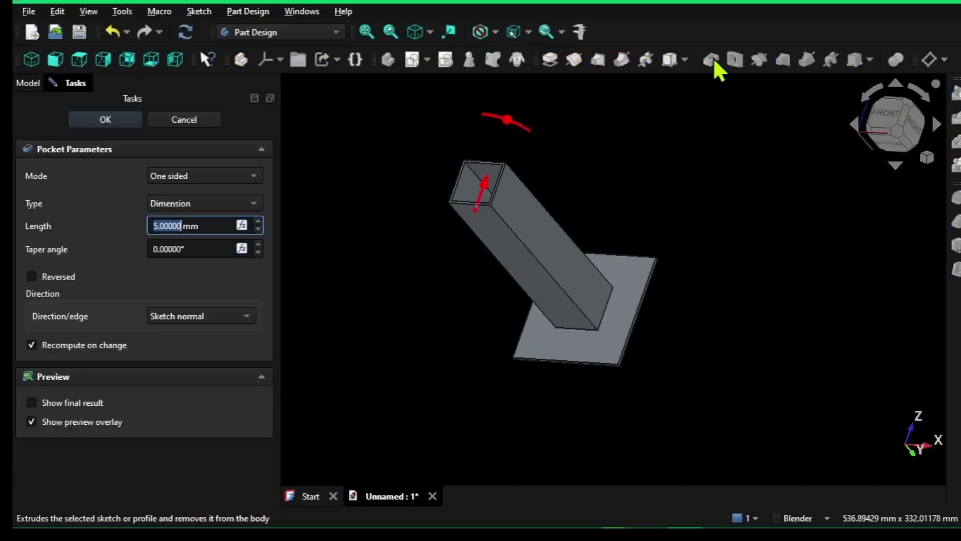
scroll(481, 196, "up", 5)
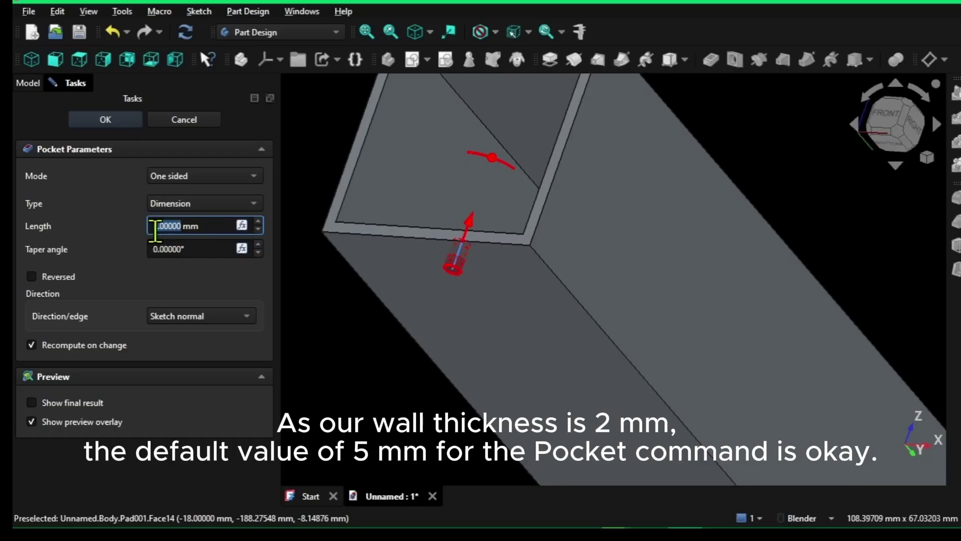
left_click(112, 117)
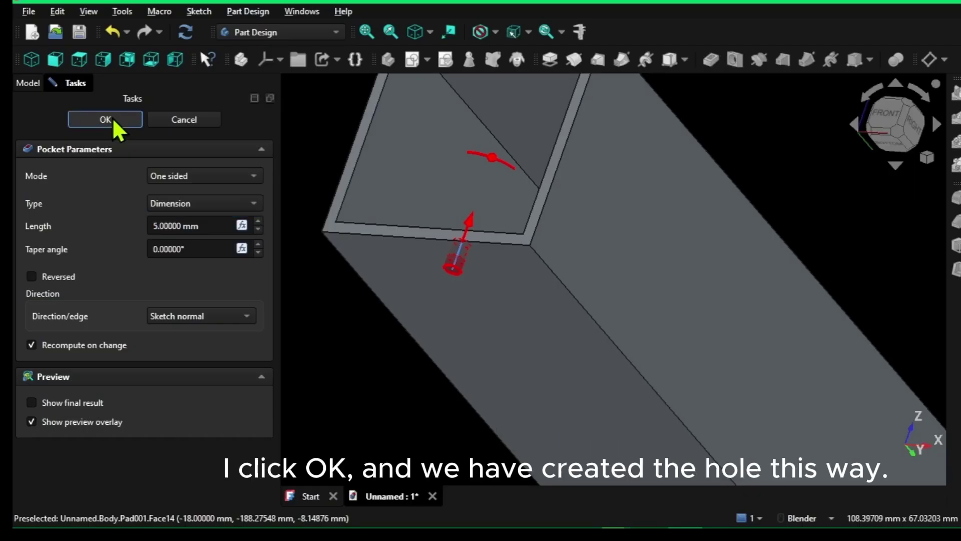
scroll(477, 260, "up", 2)
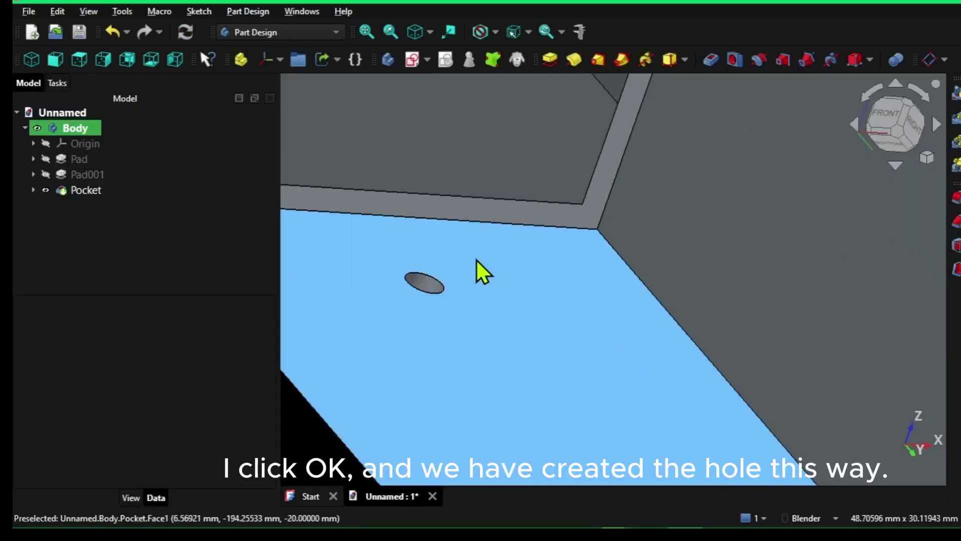
Step: Start a new sketch on the flange's front face, the side the tube extends from
scroll(476, 260, "down", 5)
middle_click_drag(472, 256, 483, 322)
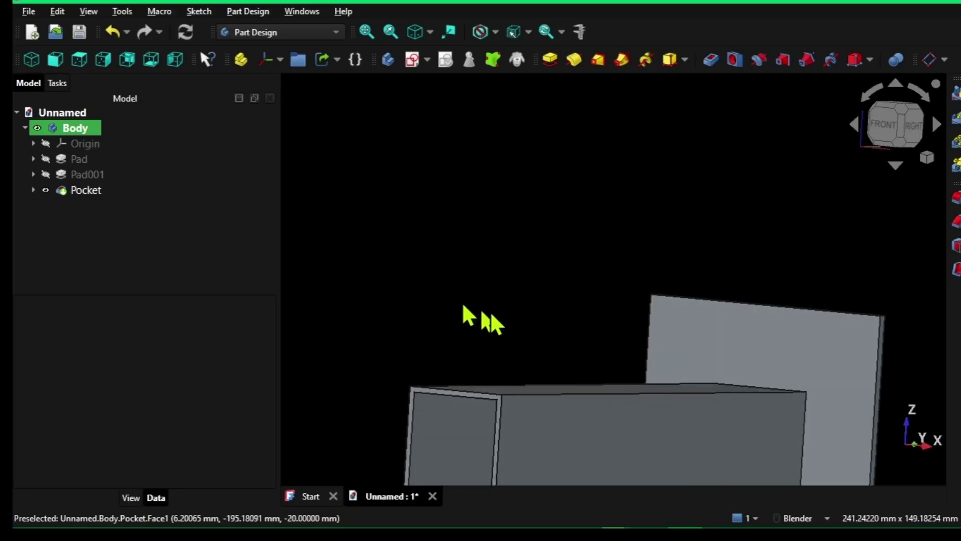
middle_click_drag(596, 326, 583, 180, "shift")
left_click(494, 253)
middle_click_drag(493, 253, 518, 270)
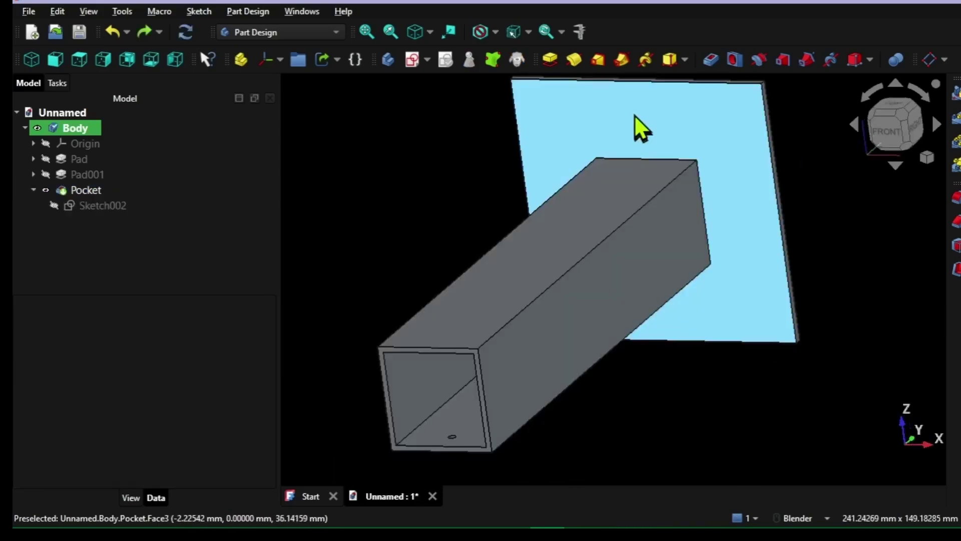
left_click(635, 116)
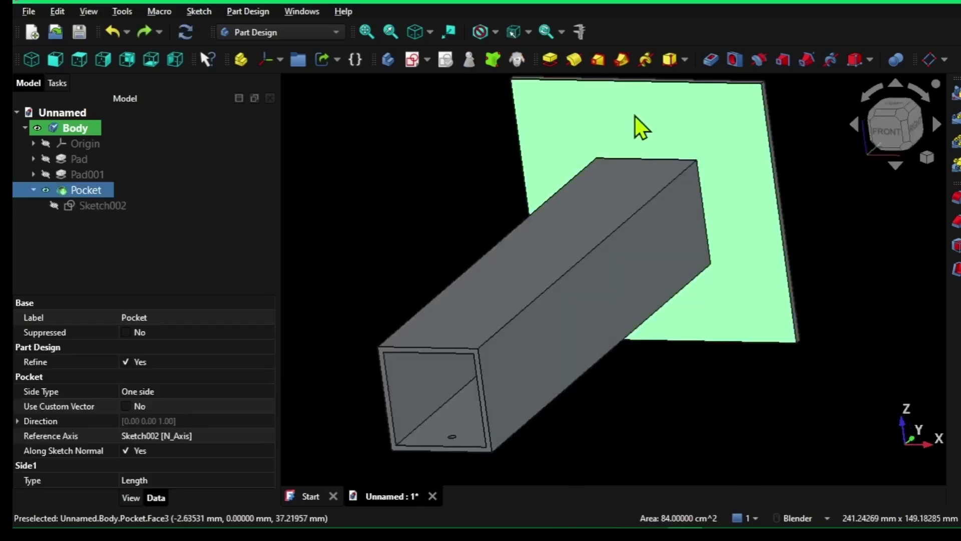
left_click(414, 57)
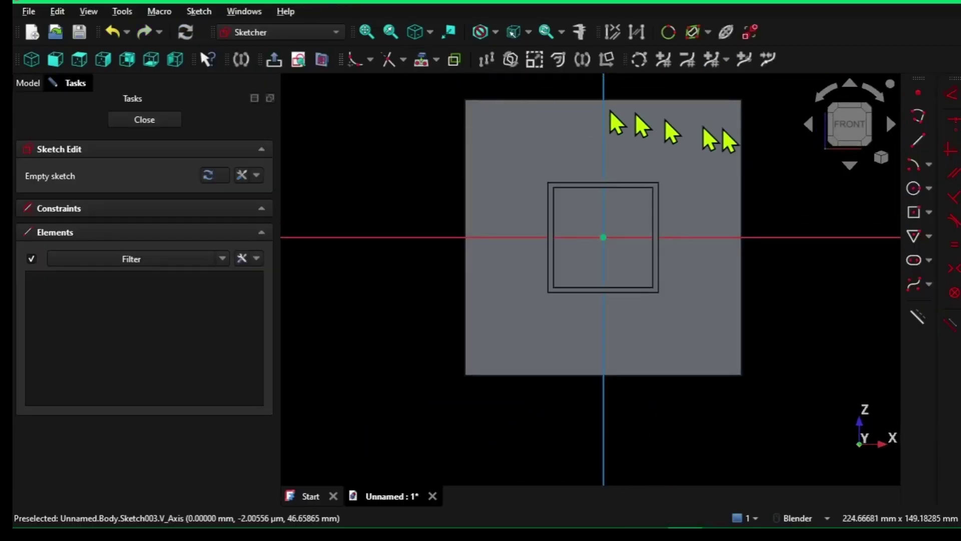
Step: Draw a 5 mm diameter circle near the flange's upper-left corner
left_click(914, 192)
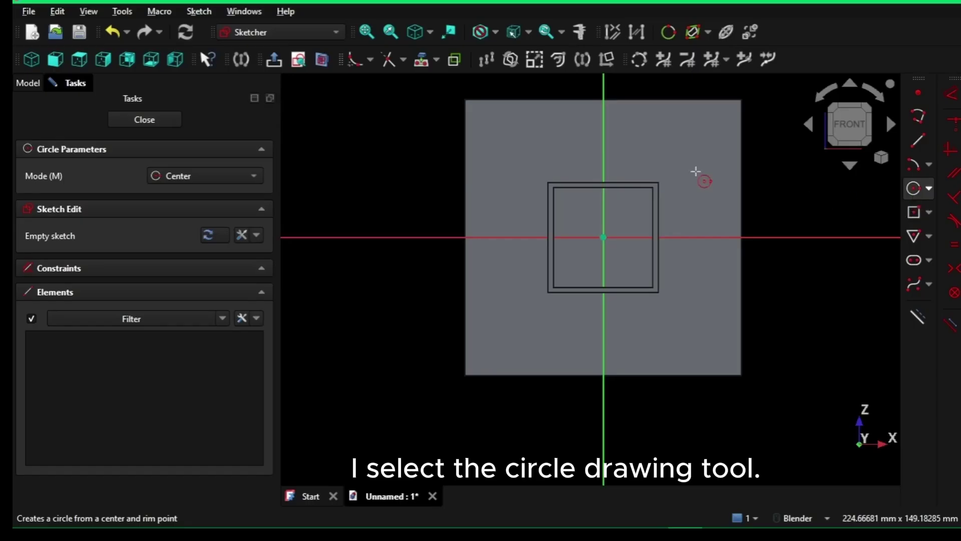
left_click(493, 135)
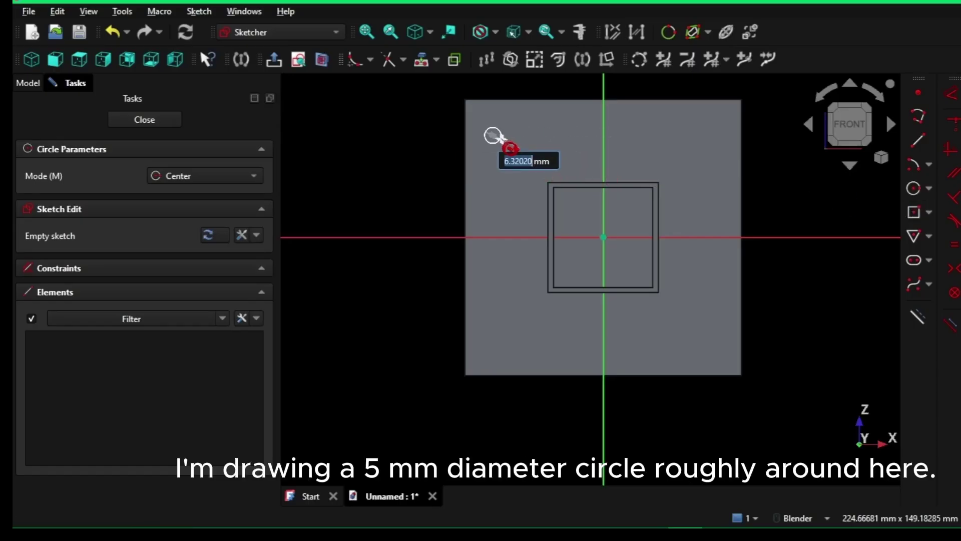
type("5")
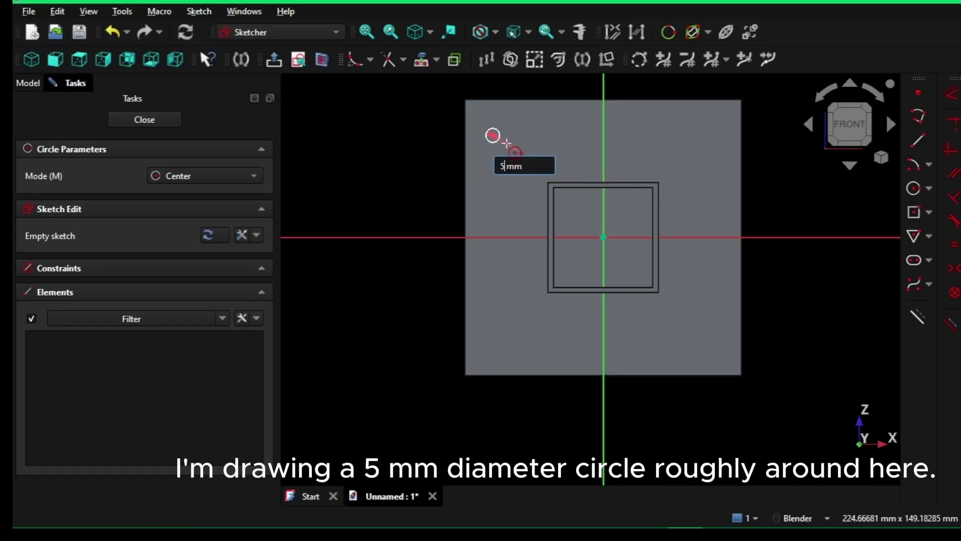
key("Return")
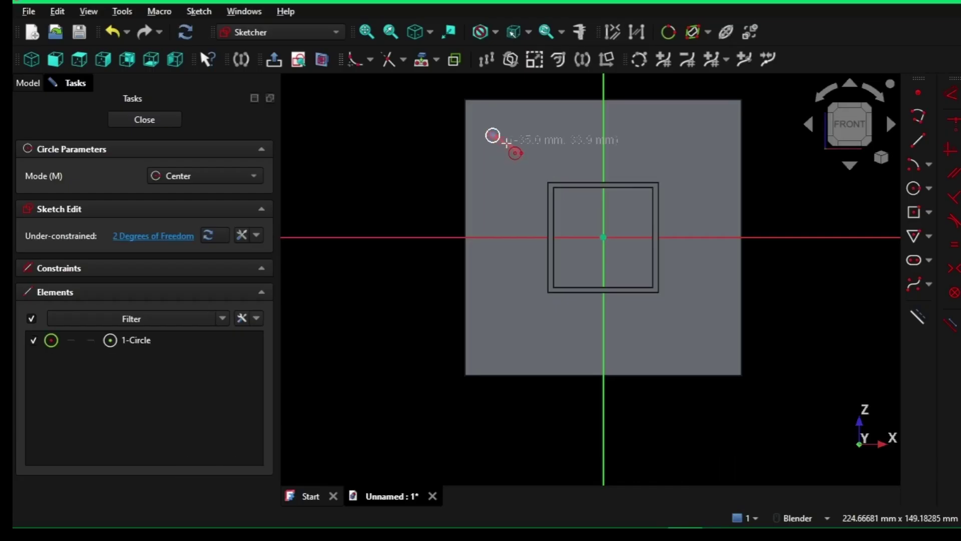
Step: Project the flange's top and left edges into the sketch as external geometry
scroll(483, 125, "up", 3)
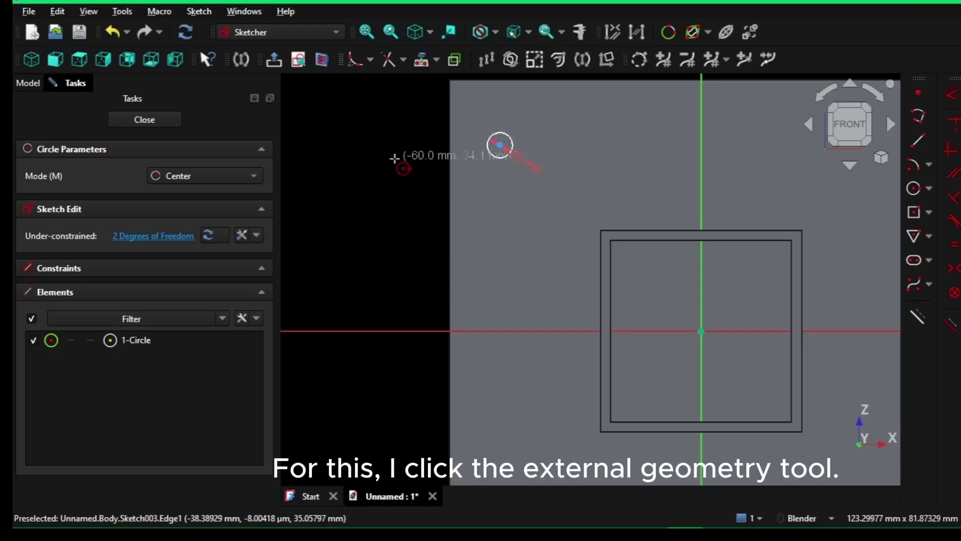
key("Escape")
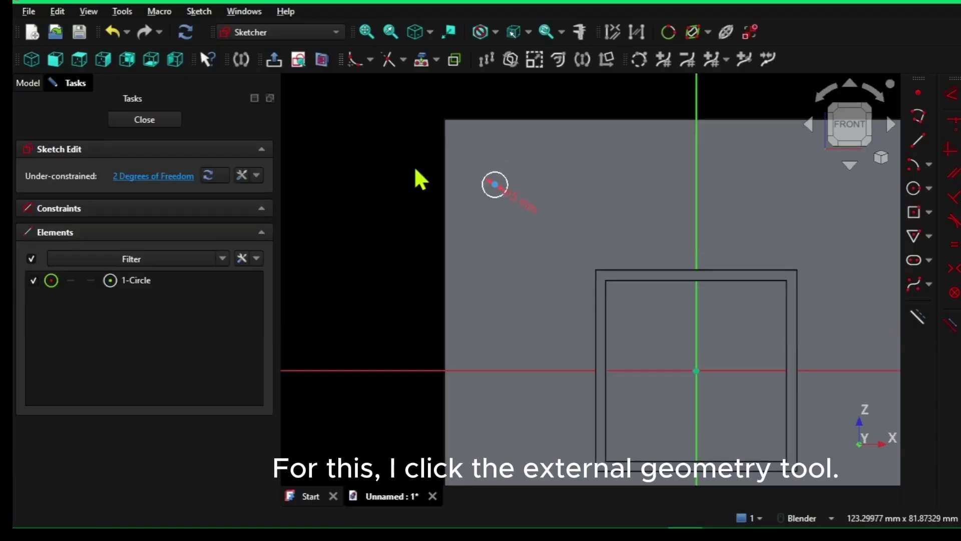
left_click(419, 64)
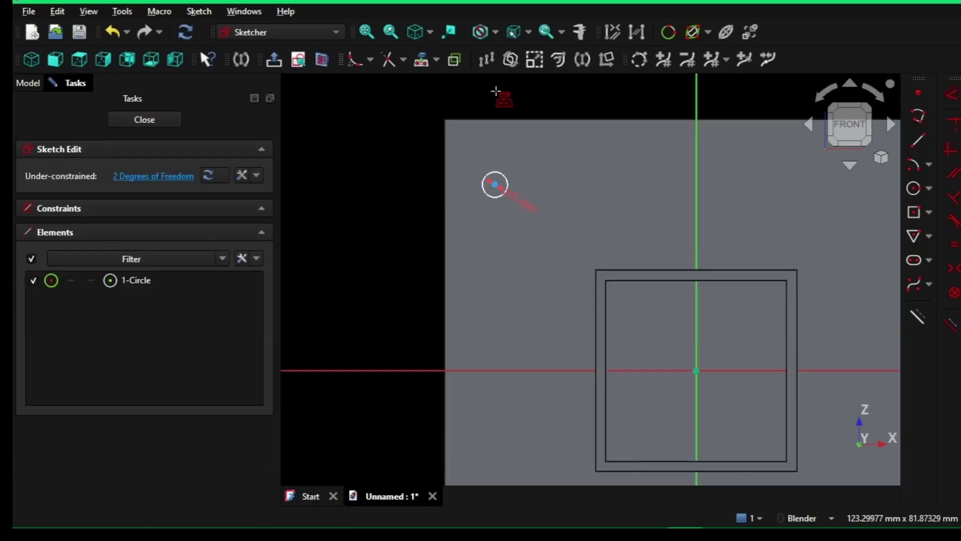
left_click(510, 119)
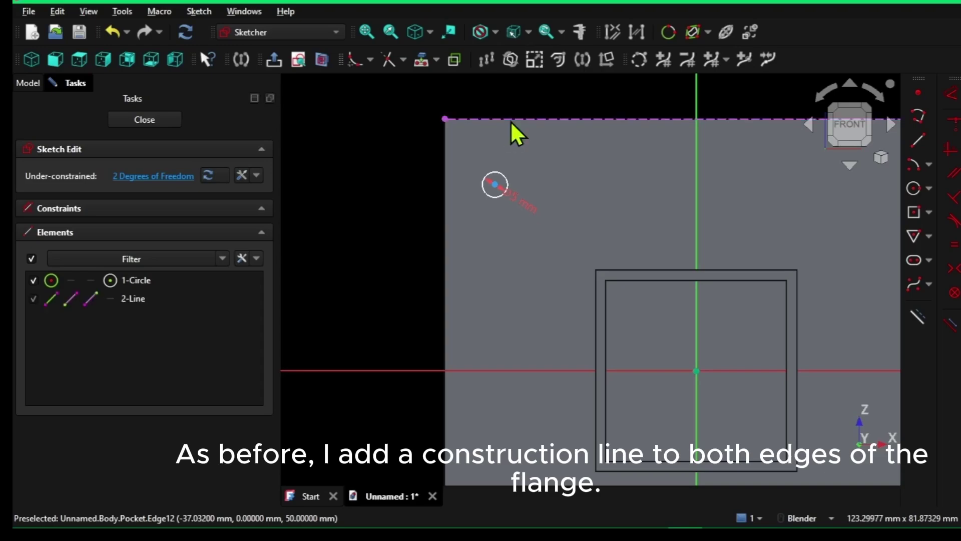
left_click(445, 166)
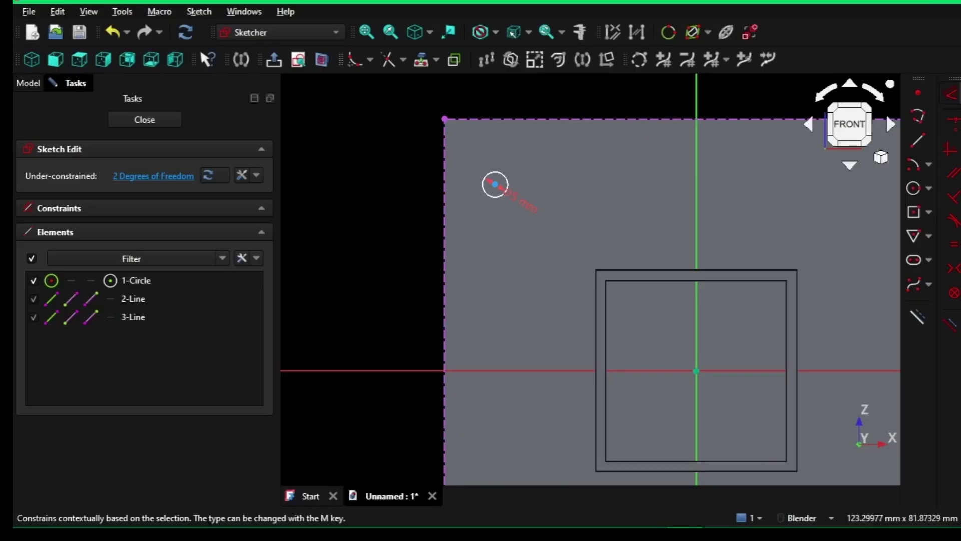
Step: Add a 10 mm distance dimension between the circle's center and the flange's projected left edge
left_click(951, 93)
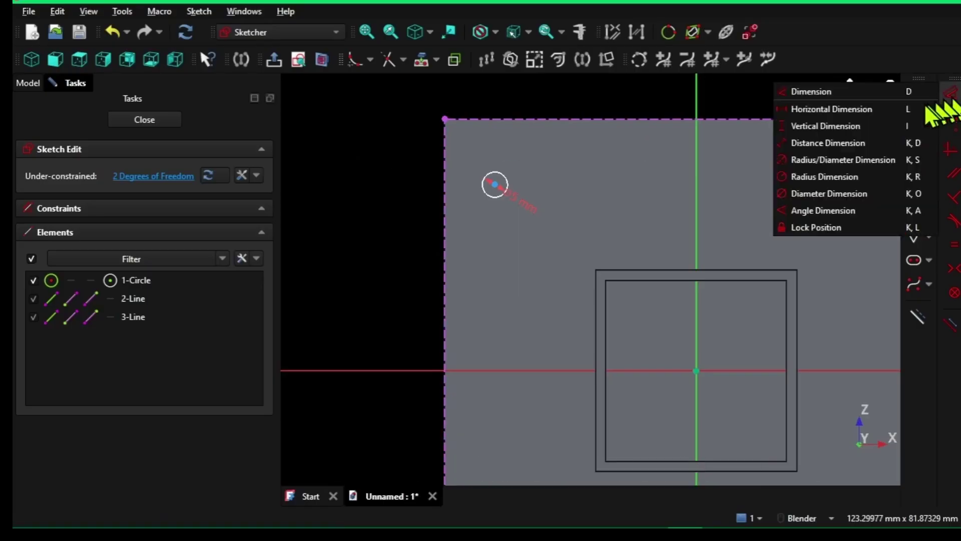
left_click(845, 144)
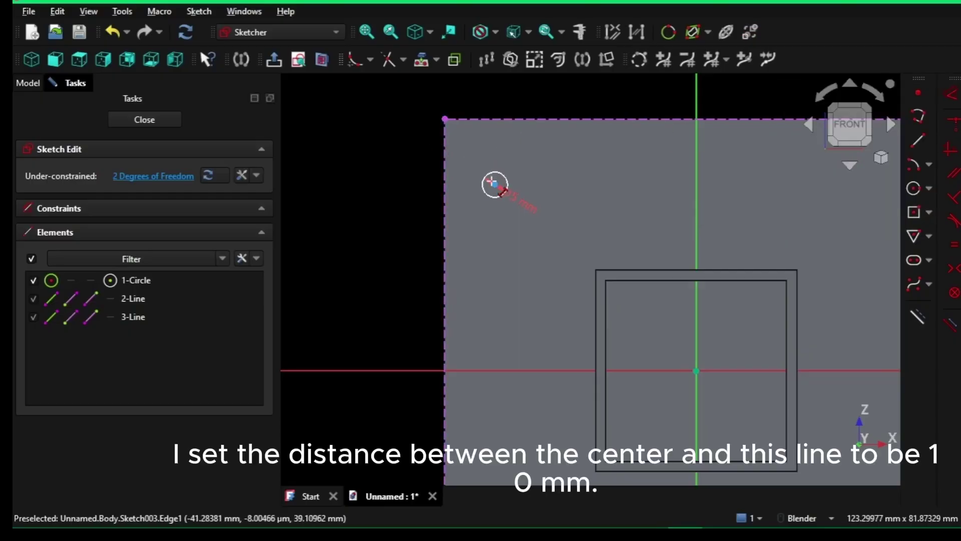
left_click(494, 184)
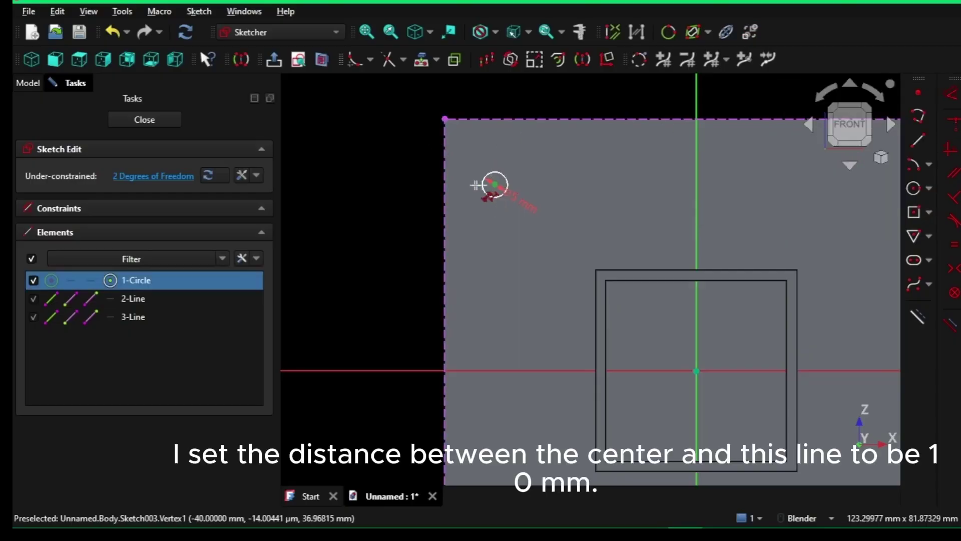
left_click(445, 185)
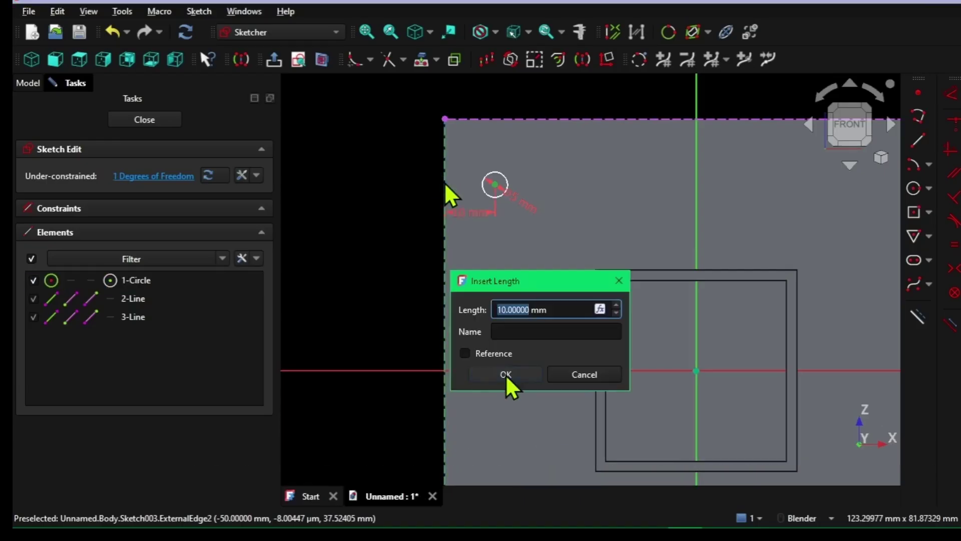
key("BackSpace")
type("10")
left_click(506, 375)
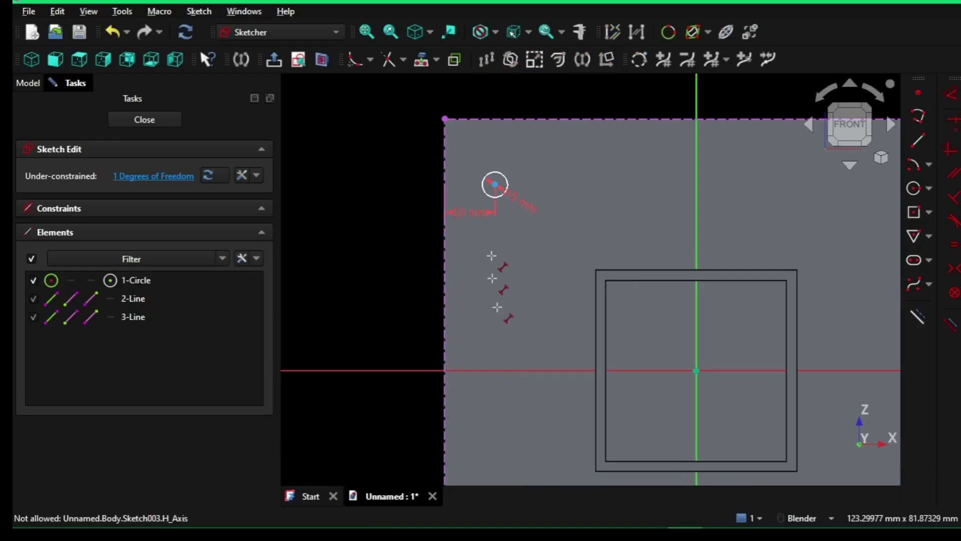
Step: Add a 10 mm distance dimension between the circle's center and the flange's projected top edge
left_click(496, 183)
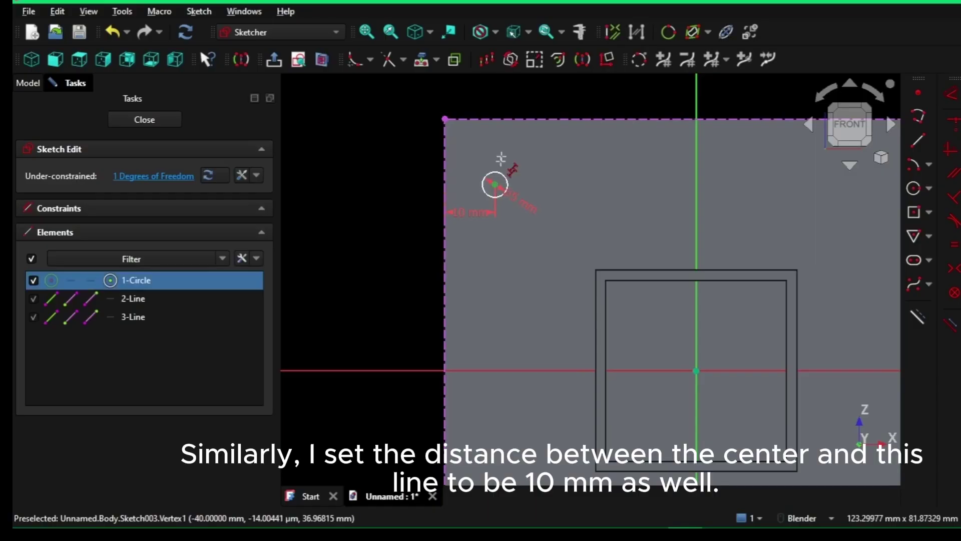
left_click(497, 120)
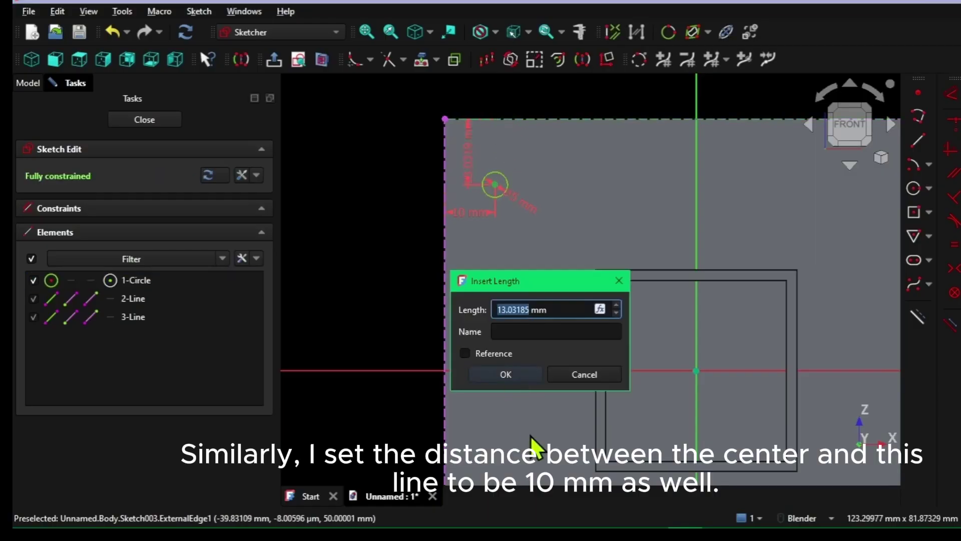
type("10")
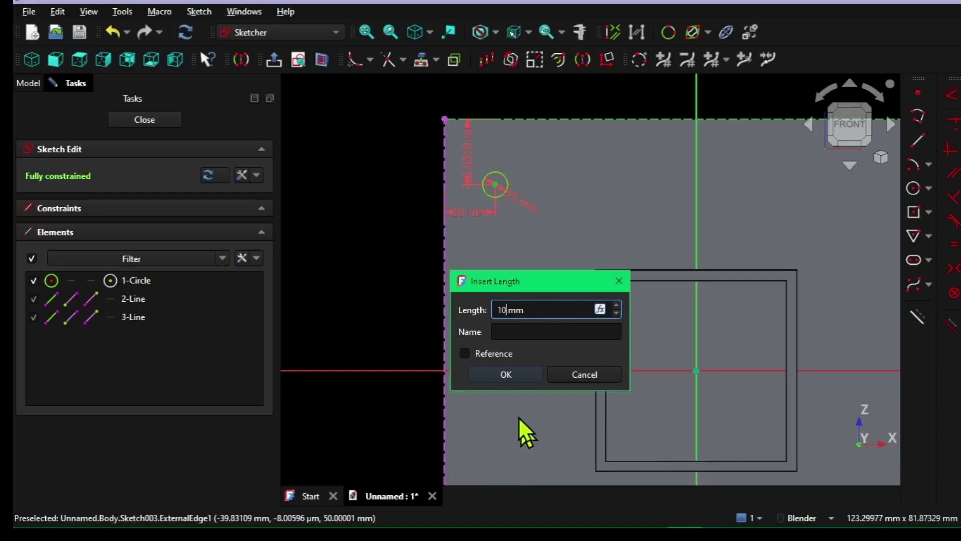
left_click(503, 376)
Step: Mirror the upper-left circle about the sketch's vertical axis to place a copy near the flange's upper-right corner
scroll(579, 100, "up", 1)
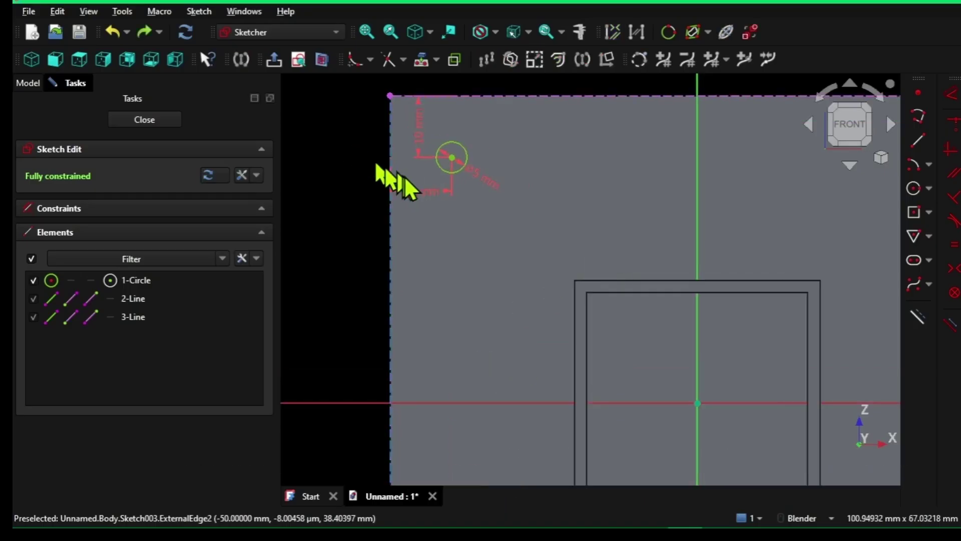
left_click(446, 170)
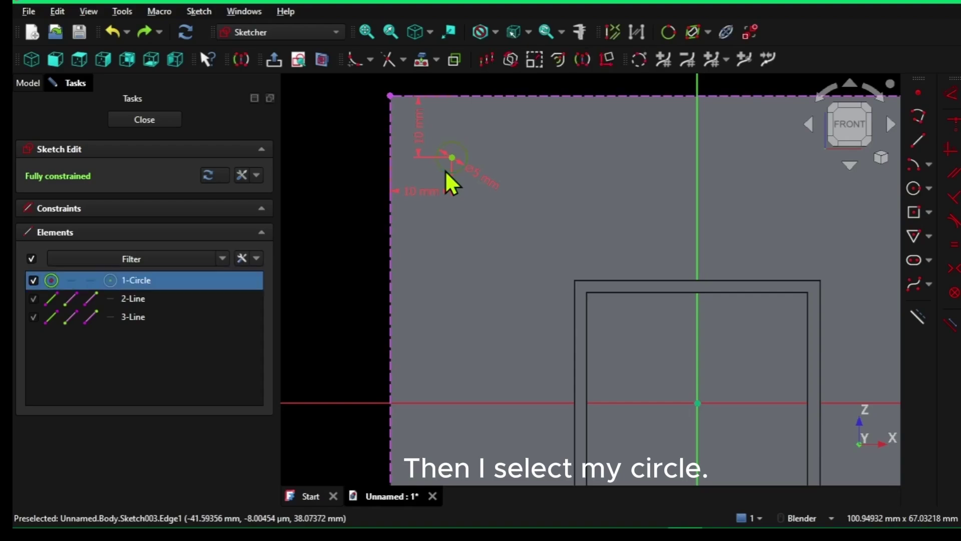
left_click(245, 61)
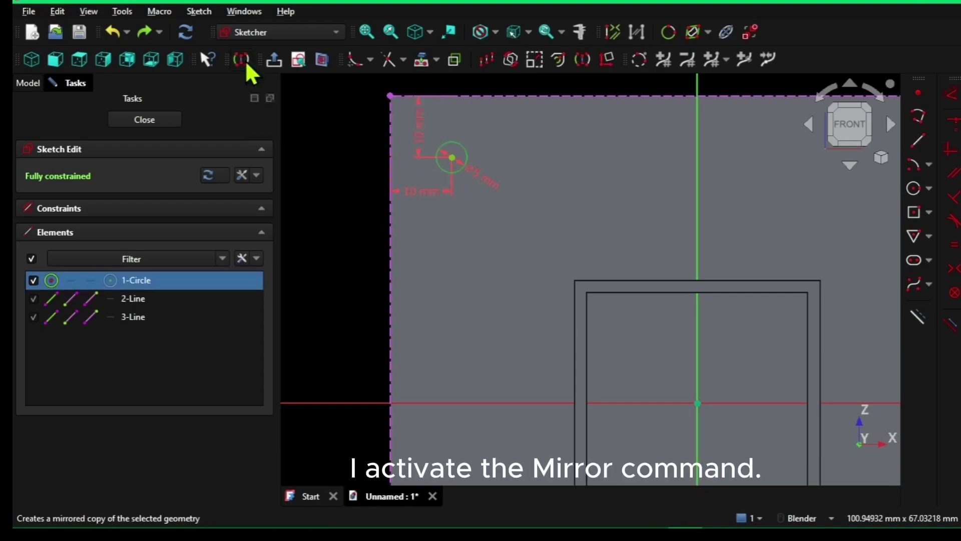
left_click(698, 137)
scroll(643, 166, "up", 4)
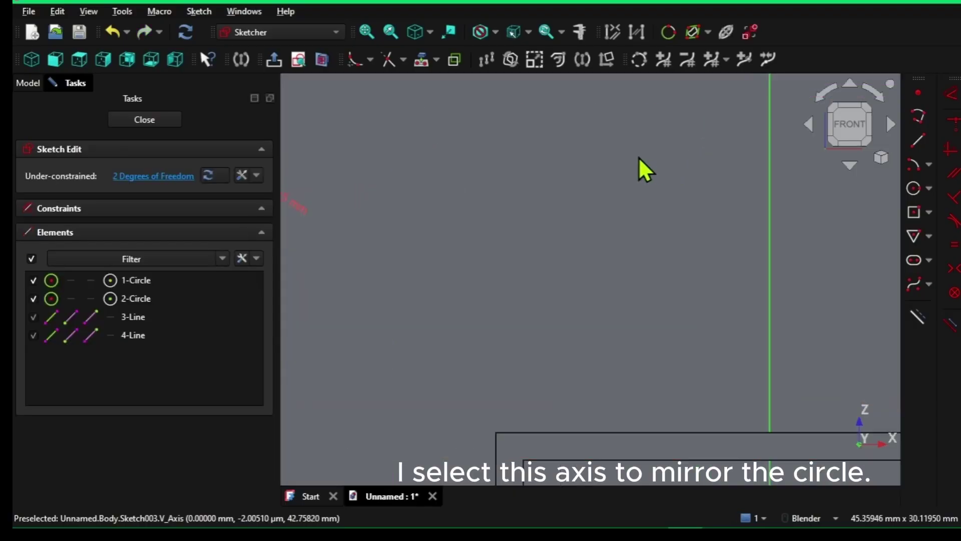
scroll(640, 159, "down", 5)
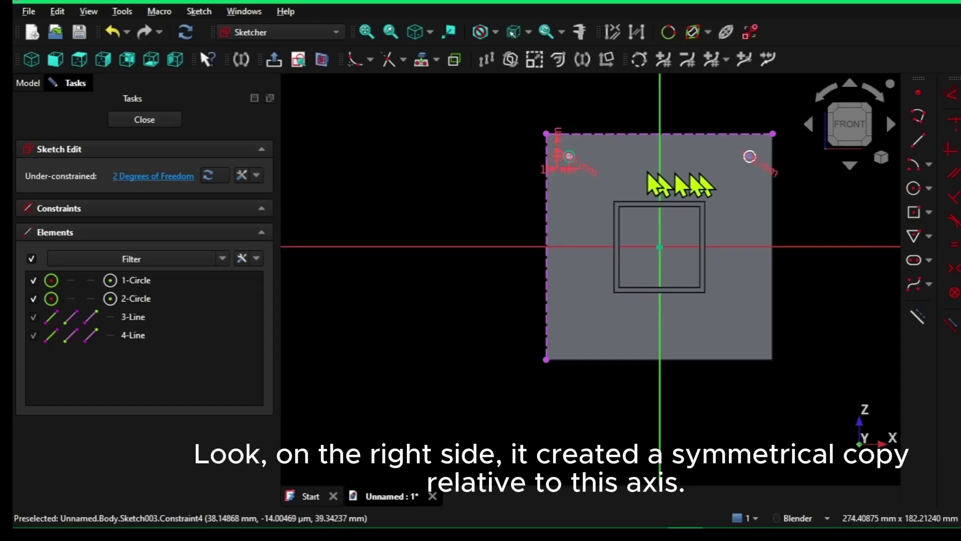
Step: Mirror the upper-right circle about the sketch's horizontal axis to place a copy near the flange's lower-right corner
scroll(747, 161, "up", 4)
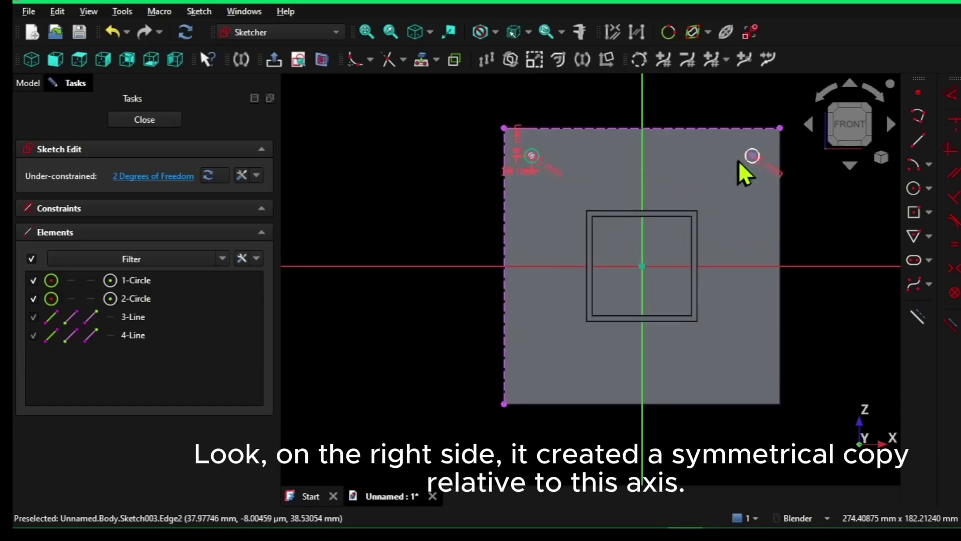
left_click(760, 168)
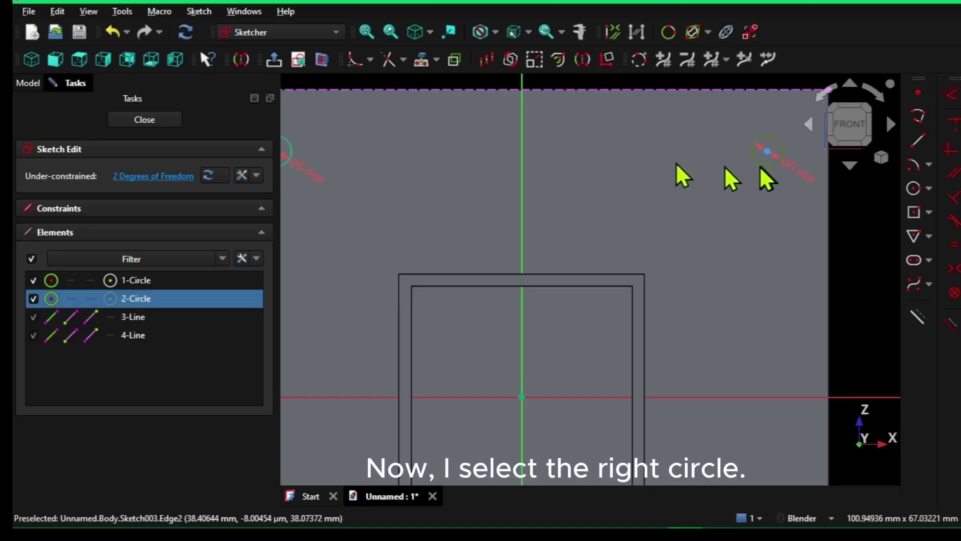
left_click(241, 59)
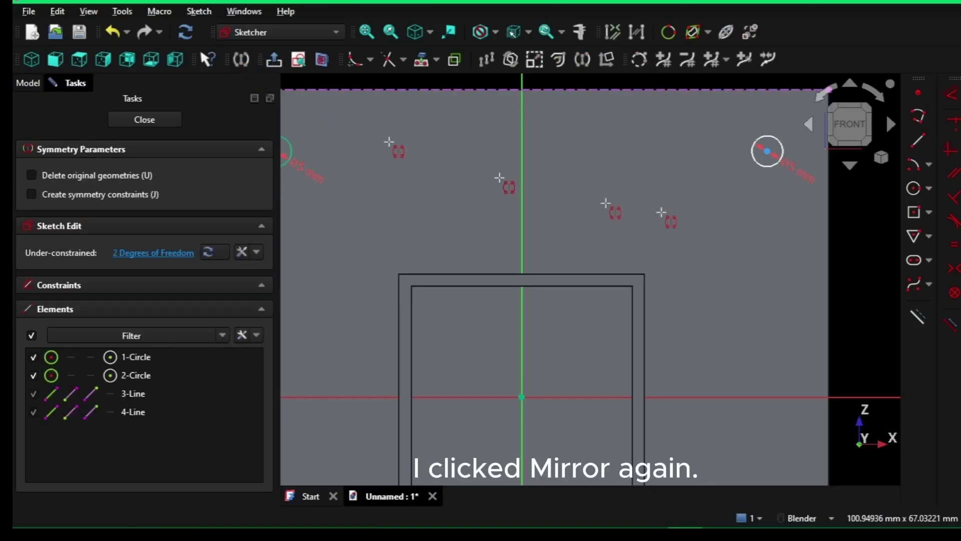
scroll(674, 212, "down", 3)
left_click(697, 317)
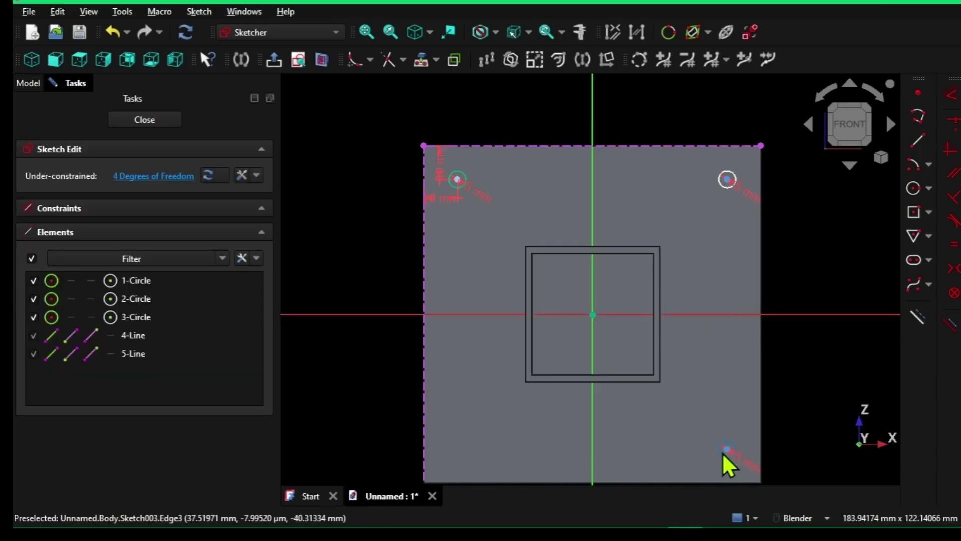
Step: Mirror the original upper-left circle about the sketch's horizontal axis to place a copy near the flange's lower-left corner
scroll(448, 175, "up", 4)
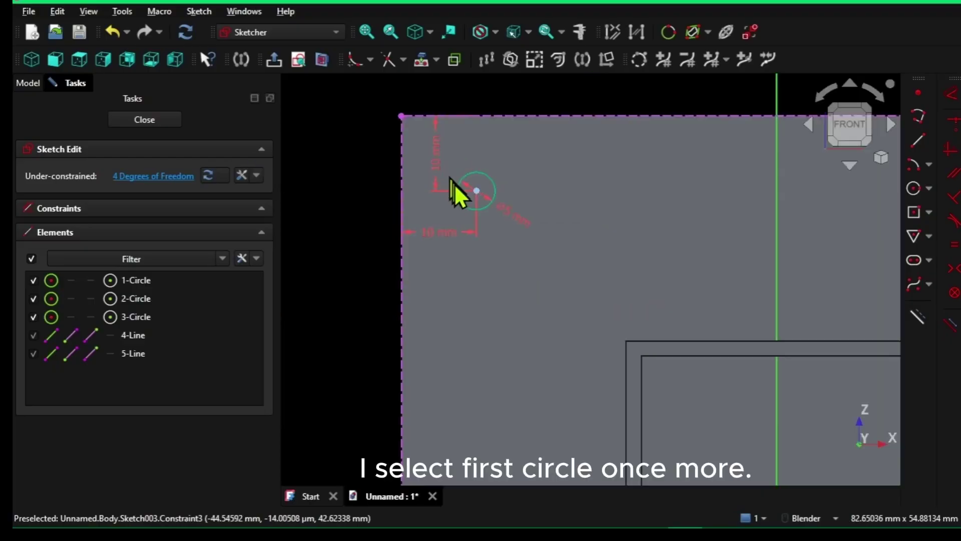
left_click(464, 176)
scroll(329, 151, "up", 4)
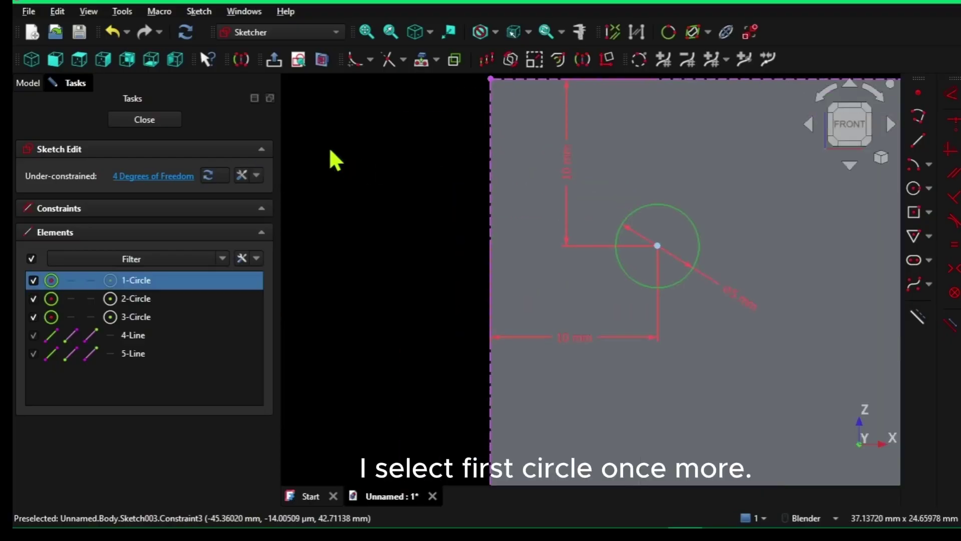
left_click(244, 56)
scroll(458, 127, "down", 5)
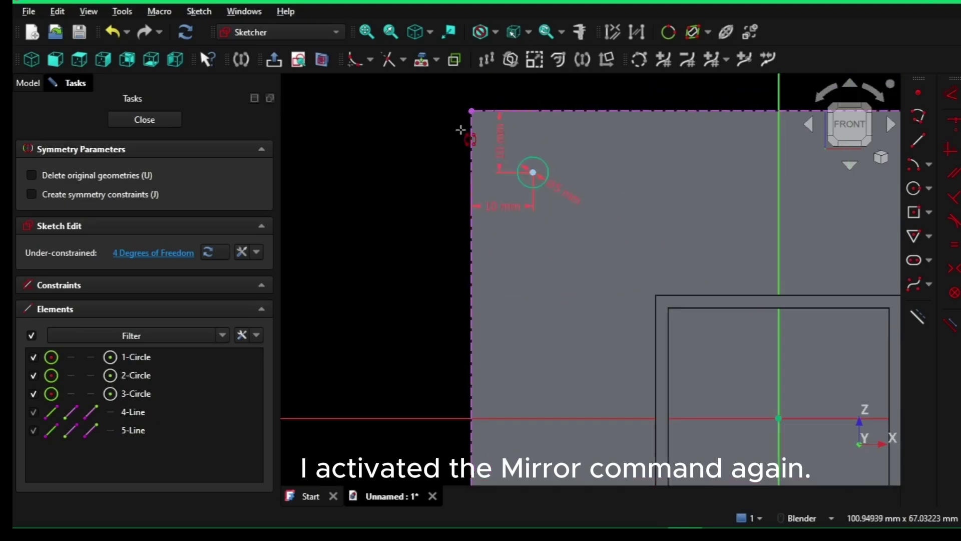
scroll(499, 312, "down", 2)
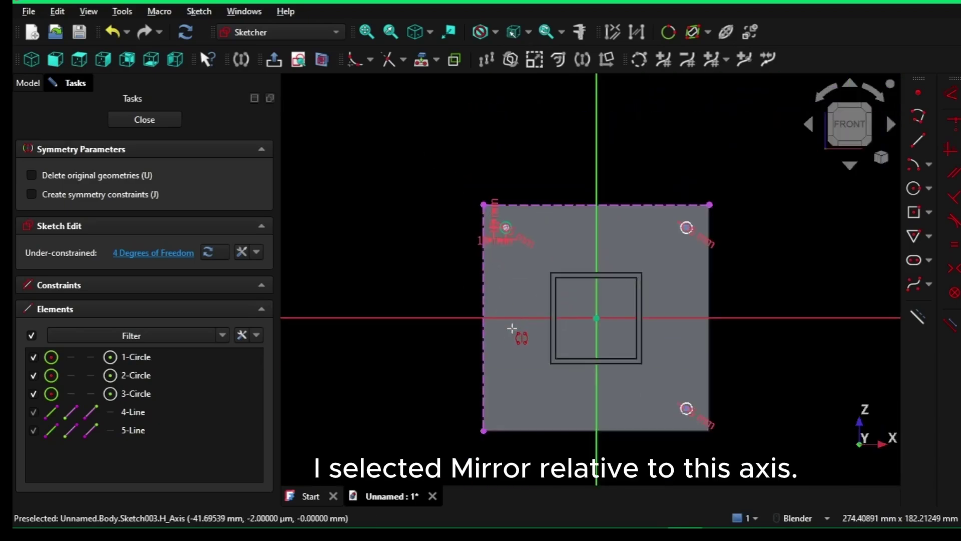
left_click(512, 319)
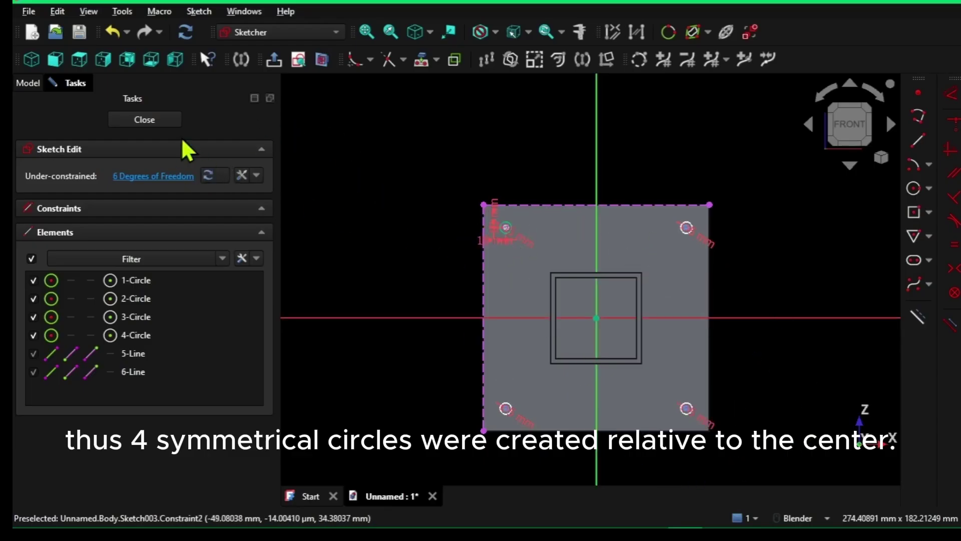
Step: Finish the sketch and cut the four corner circles through the flange with a one-sided 5 mm Pocket
left_click(146, 119)
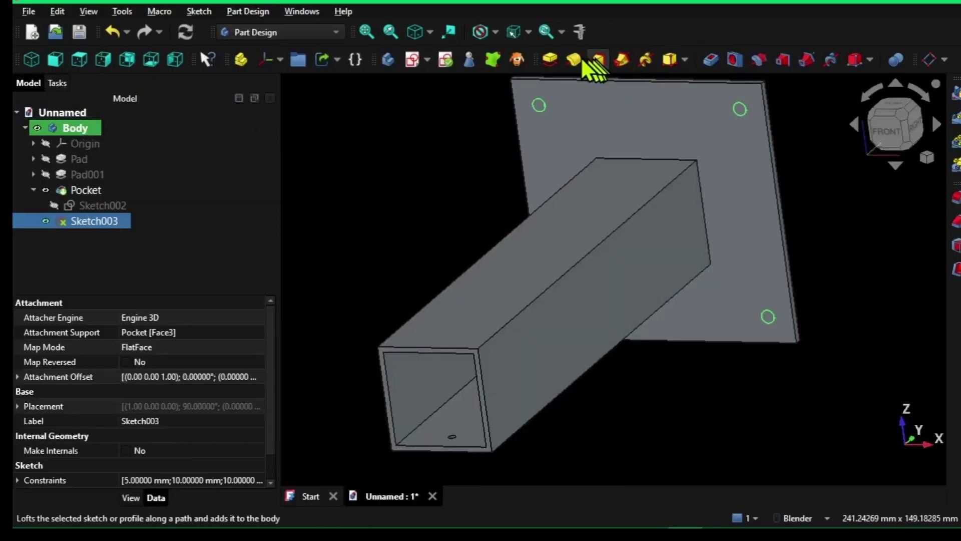
left_click(710, 60)
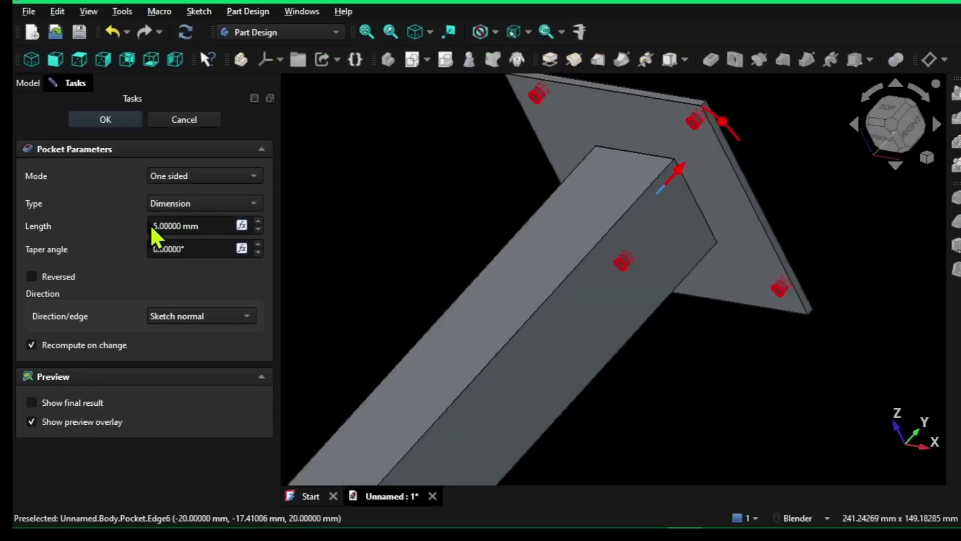
left_click(106, 119)
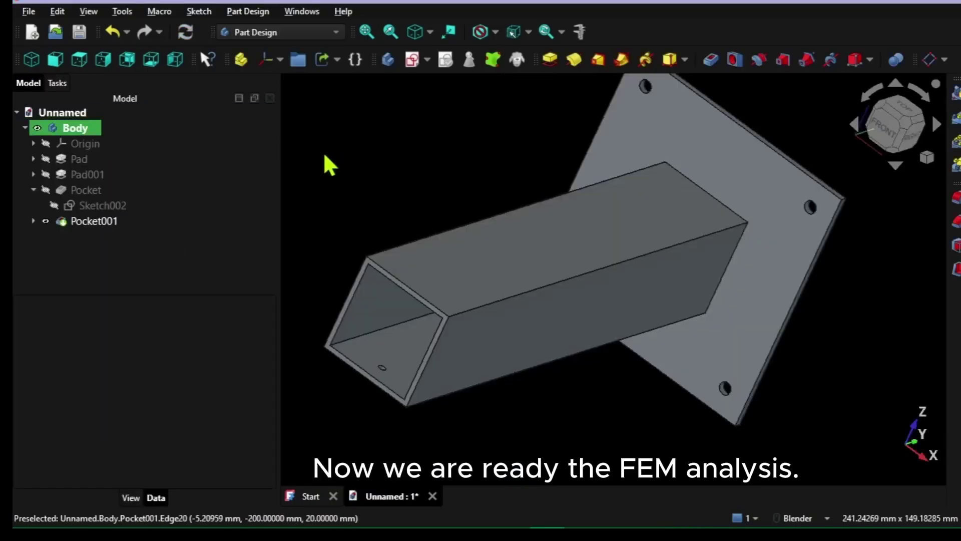
Step: Switch to the FEM workbench and create a new active analysis for the part
left_click(336, 32)
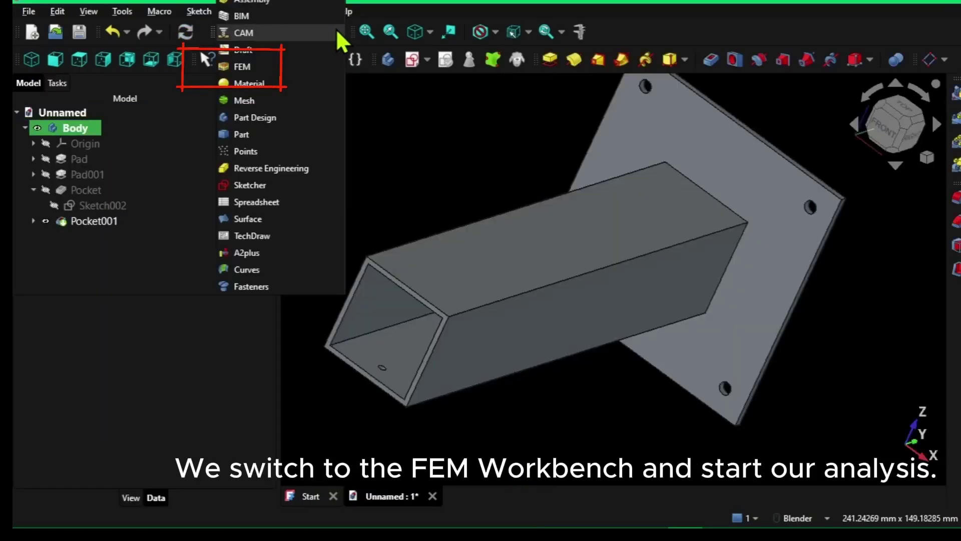
left_click(301, 67)
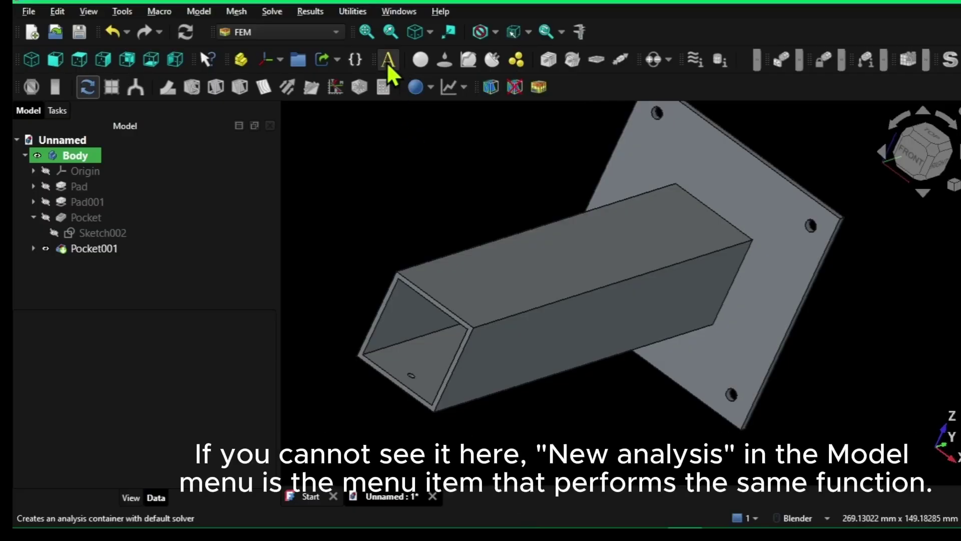
left_click(200, 11)
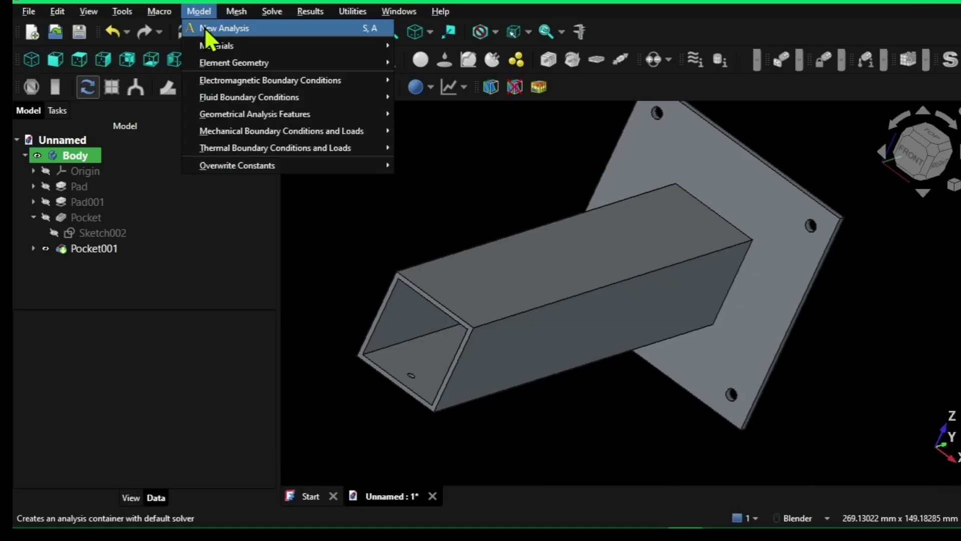
left_click(389, 56)
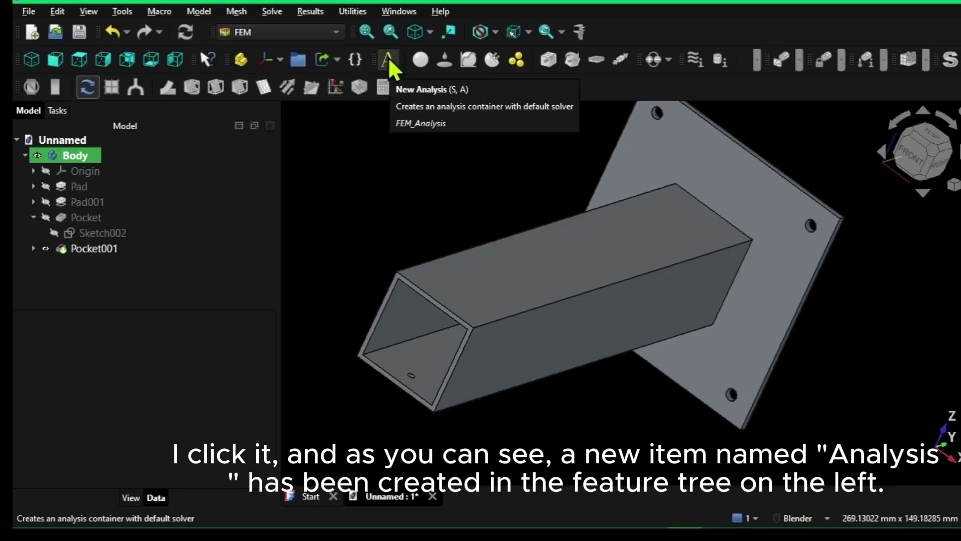
left_click(388, 57)
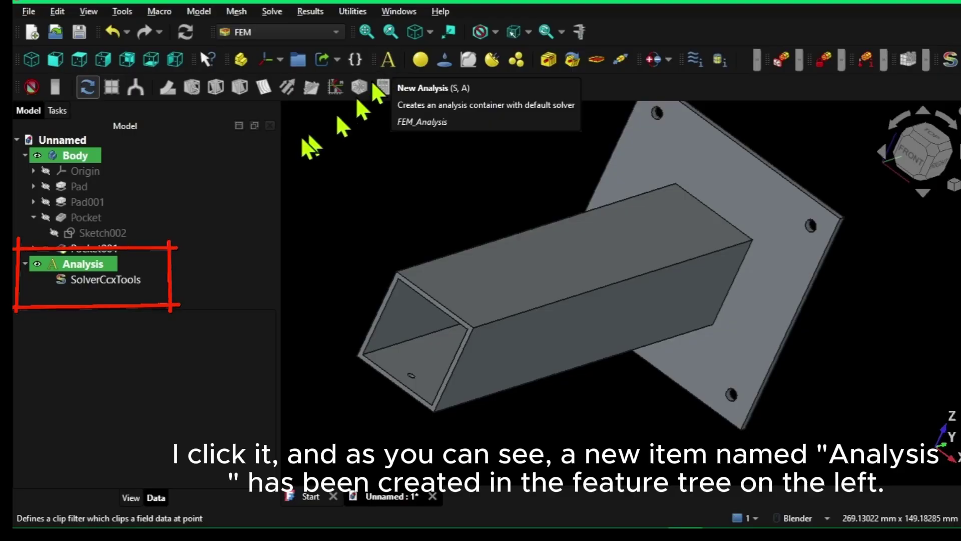
double_click(80, 264)
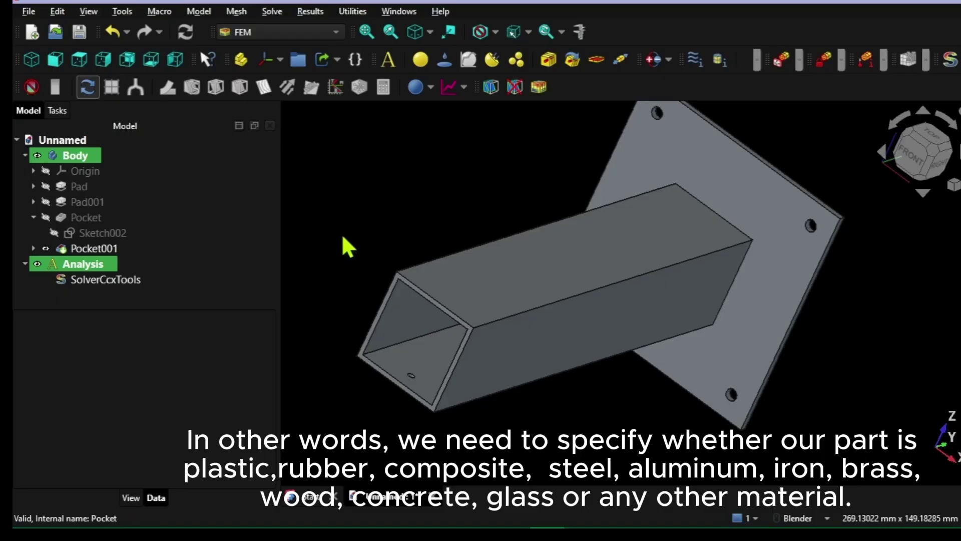
left_click(87, 266)
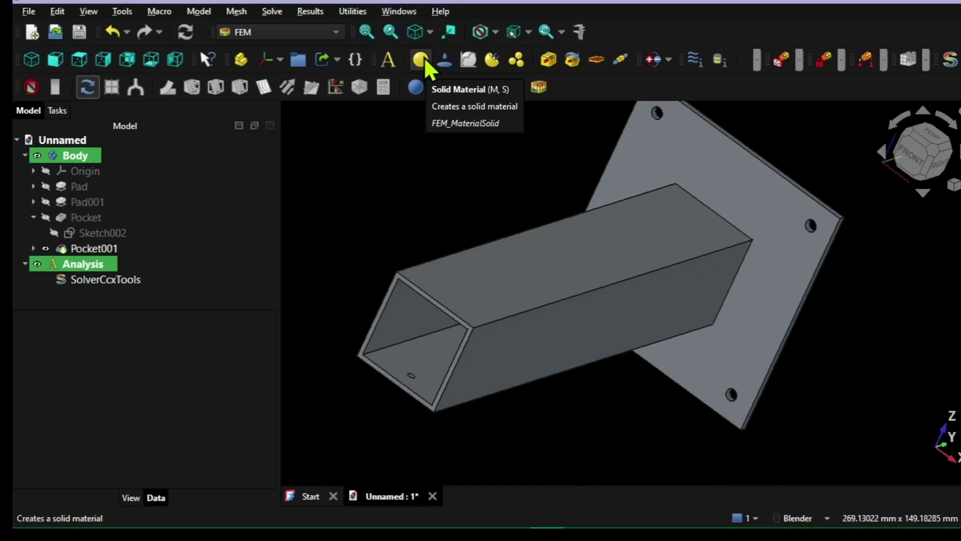
Step: Browse the built-in material list offered for a solid FEM material and leave without choosing one
left_click(424, 58)
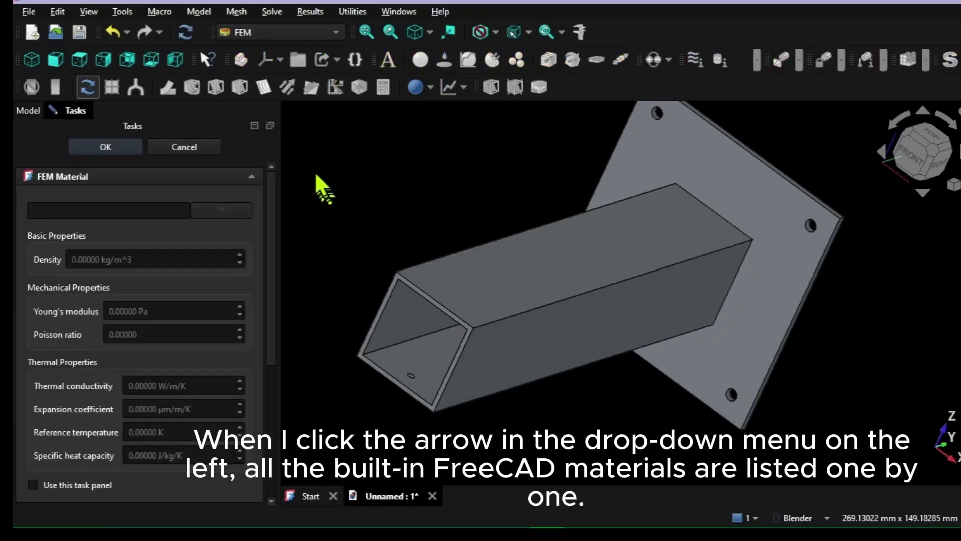
left_click(217, 213)
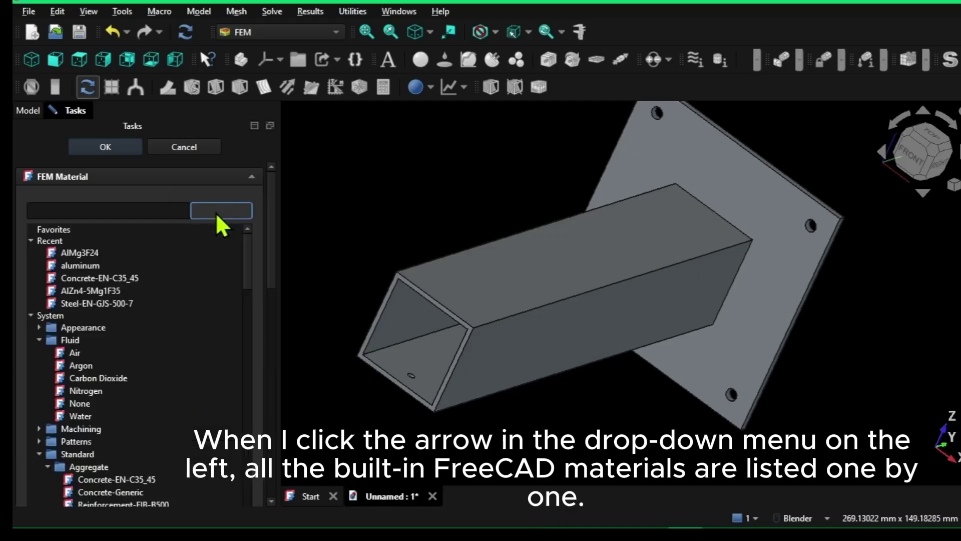
scroll(102, 256, "down", 7)
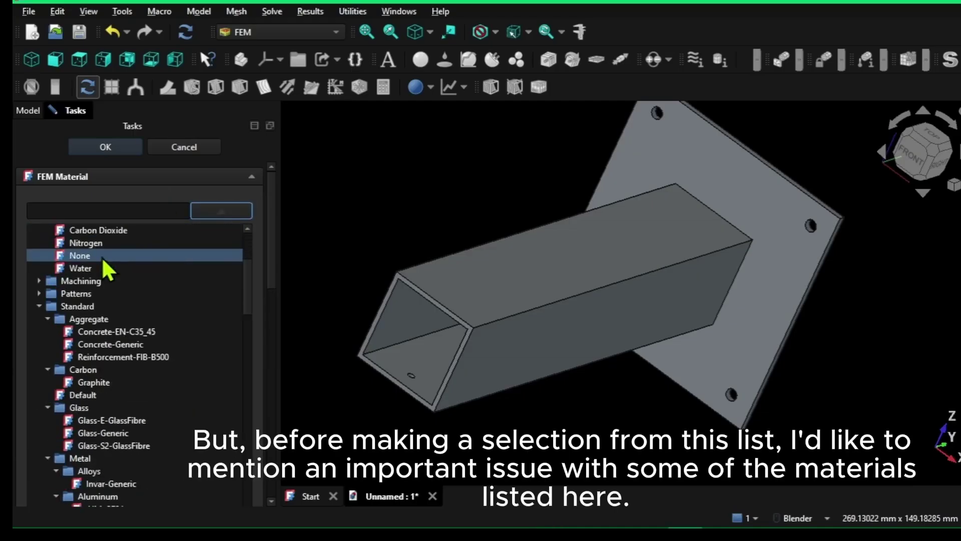
scroll(101, 256, "down", 15)
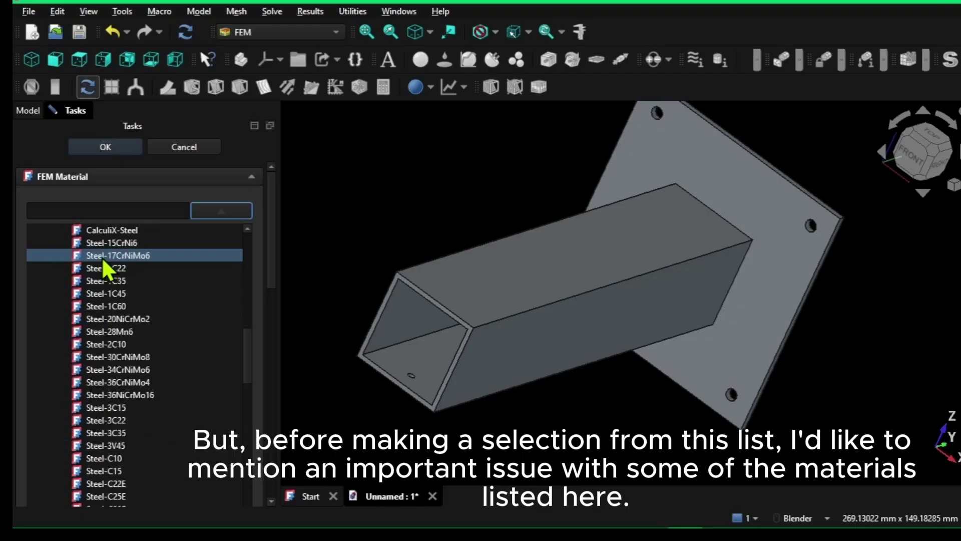
scroll(102, 256, "down", 20)
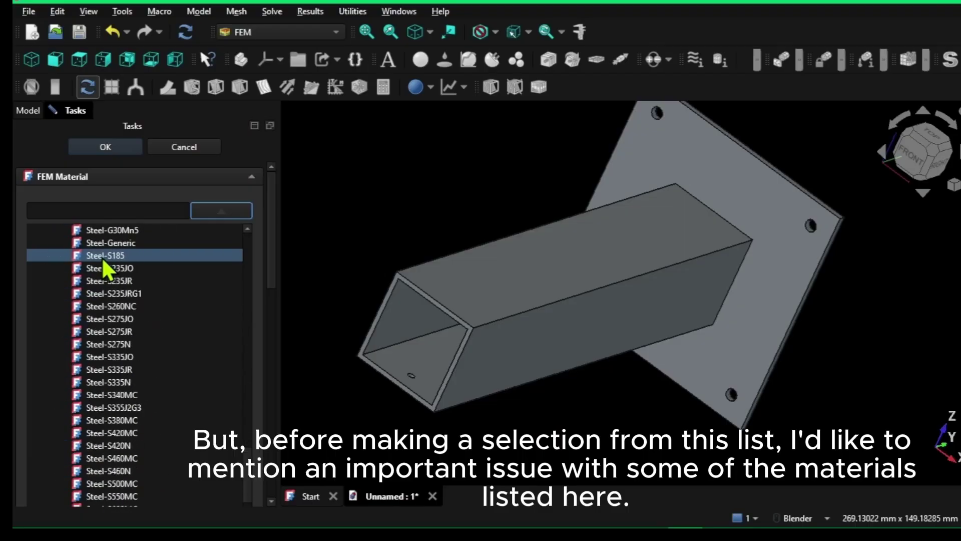
scroll(102, 259, "down", 8)
scroll(100, 258, "up", 10)
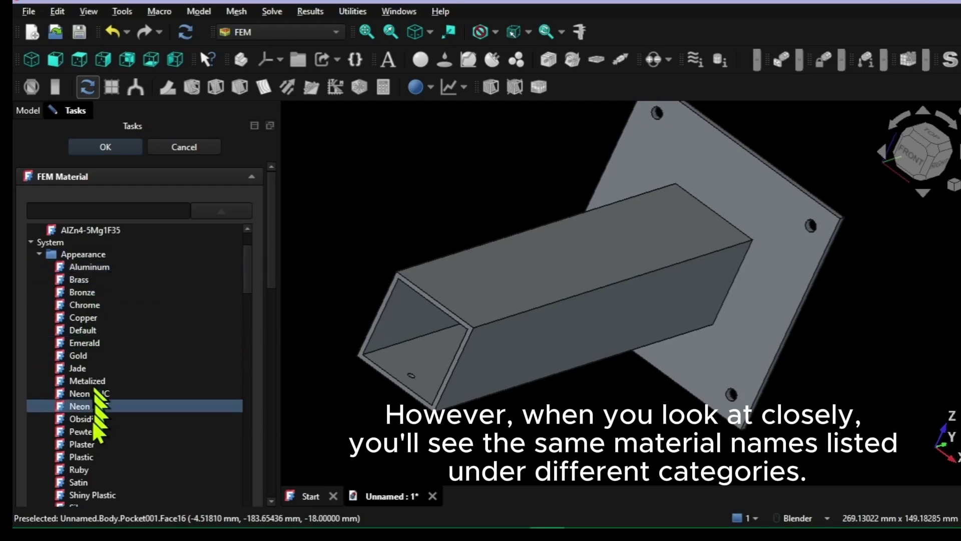
left_click(192, 146)
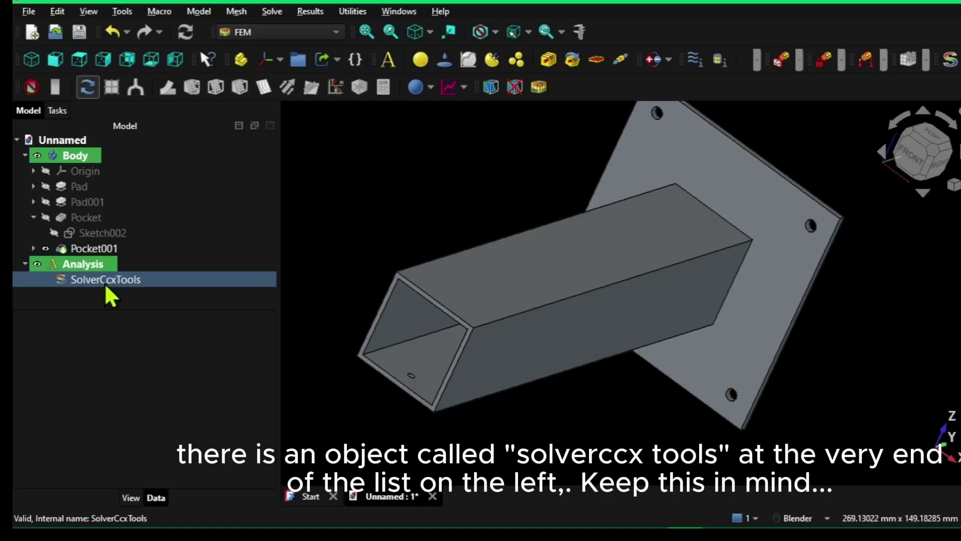
Step: Add a solid FEM material to the analysis using the Aluminum card from the Appearance folder
left_click(420, 60)
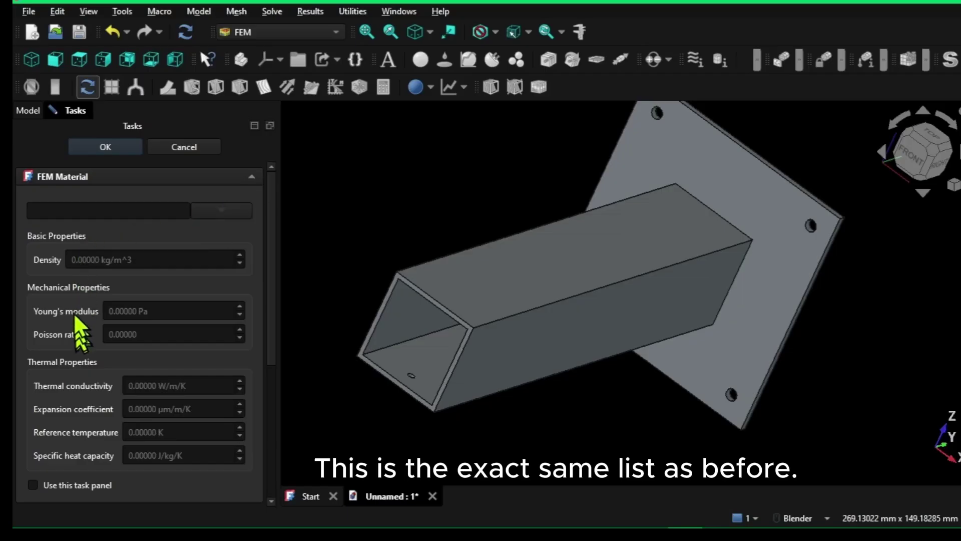
left_click(214, 212)
scroll(94, 343, "down", 3)
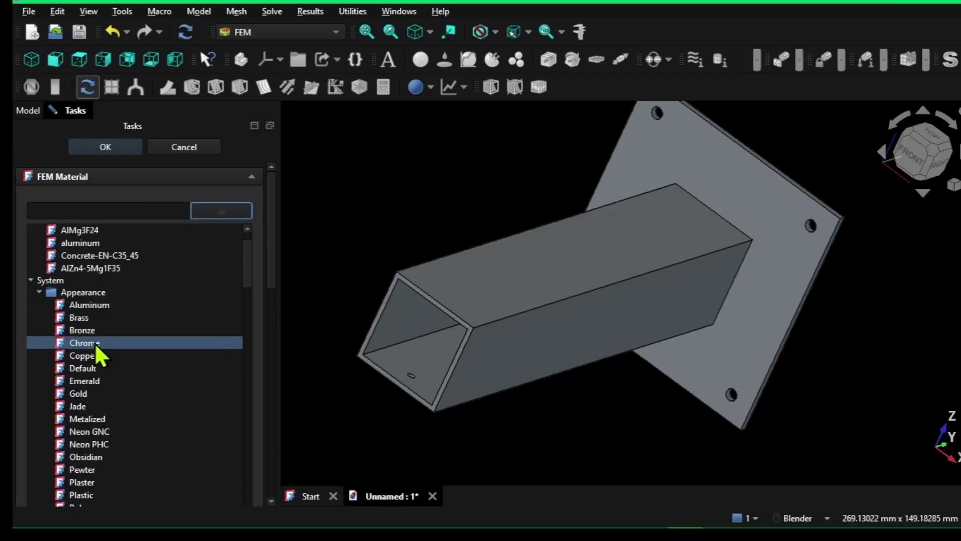
scroll(100, 320, "up", 1)
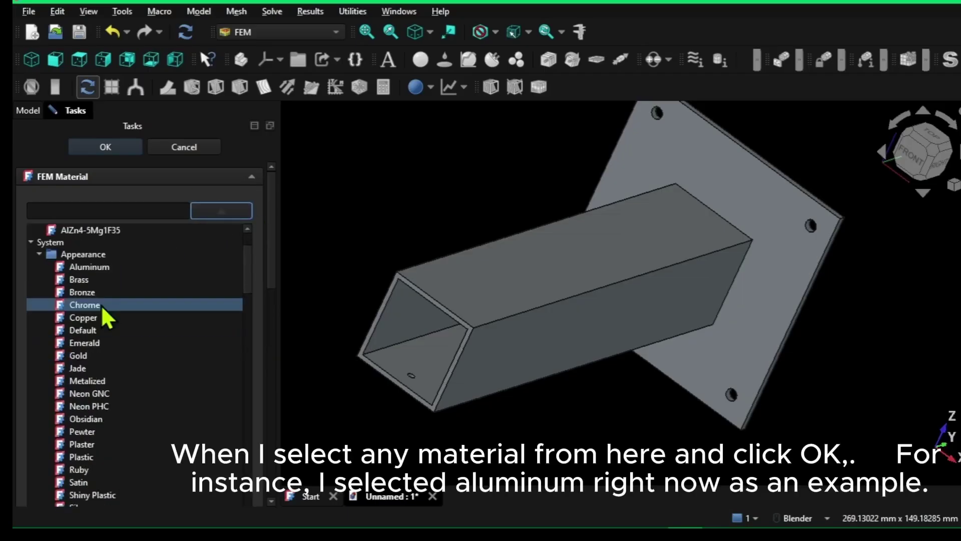
left_click(100, 266)
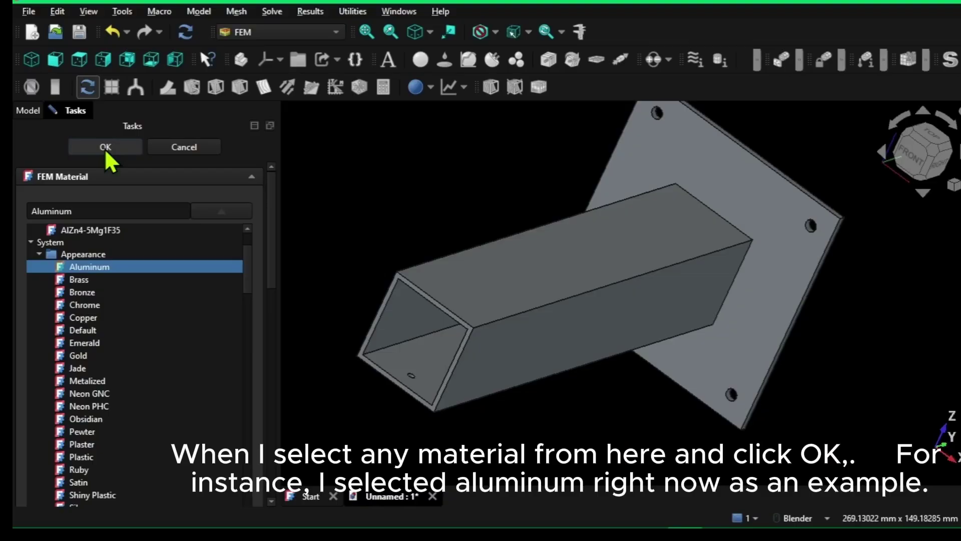
left_click(104, 146)
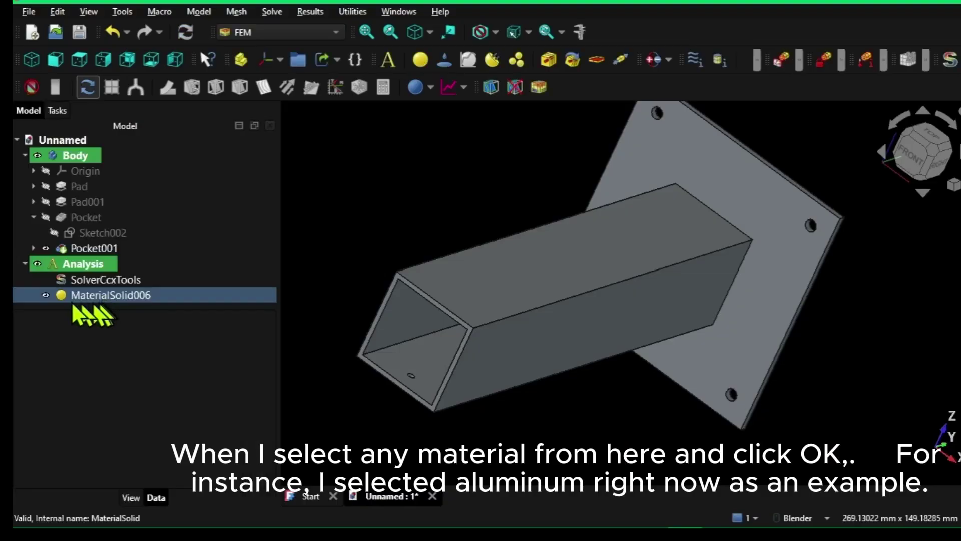
Step: Inspect the property values of the Aluminum solid material and delete that material from the analysis
double_click(103, 297)
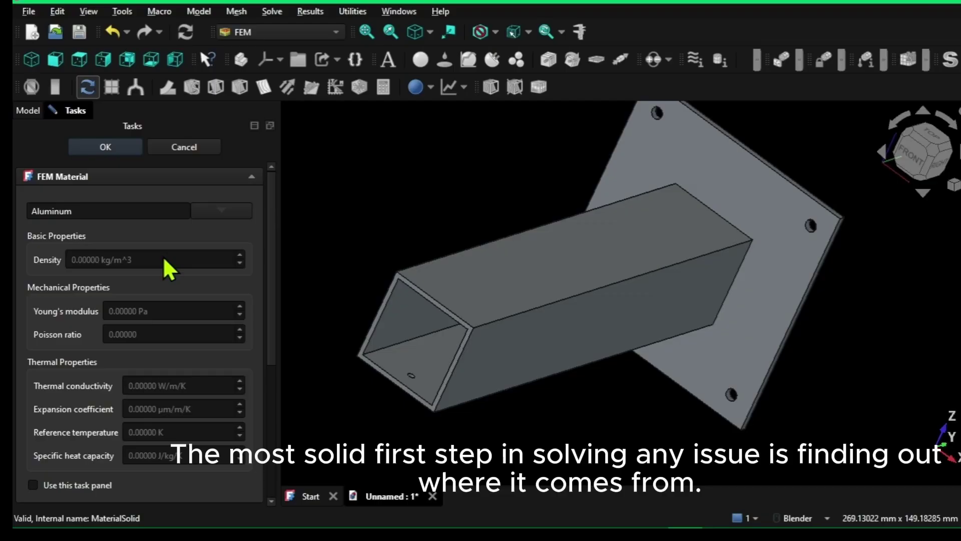
key("Escape")
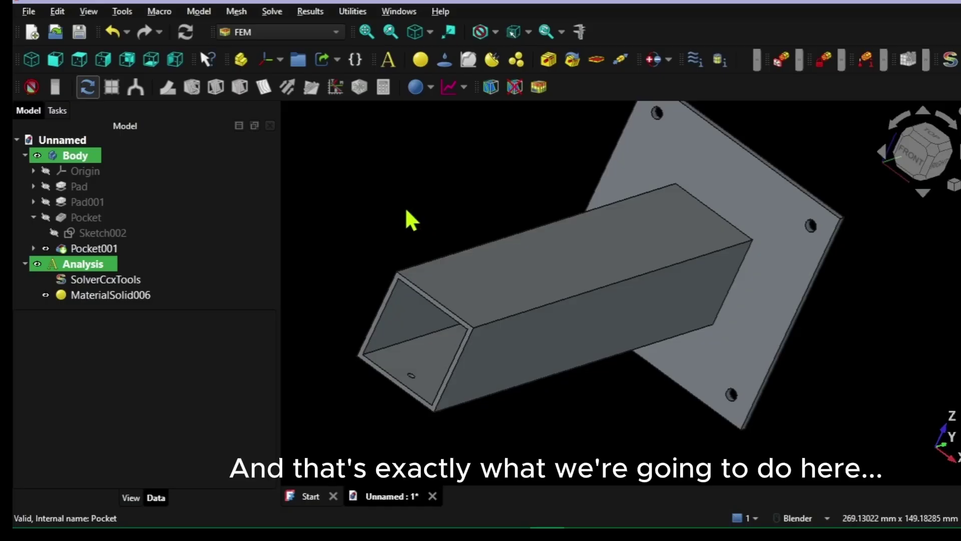
left_click(106, 296)
left_click(103, 294)
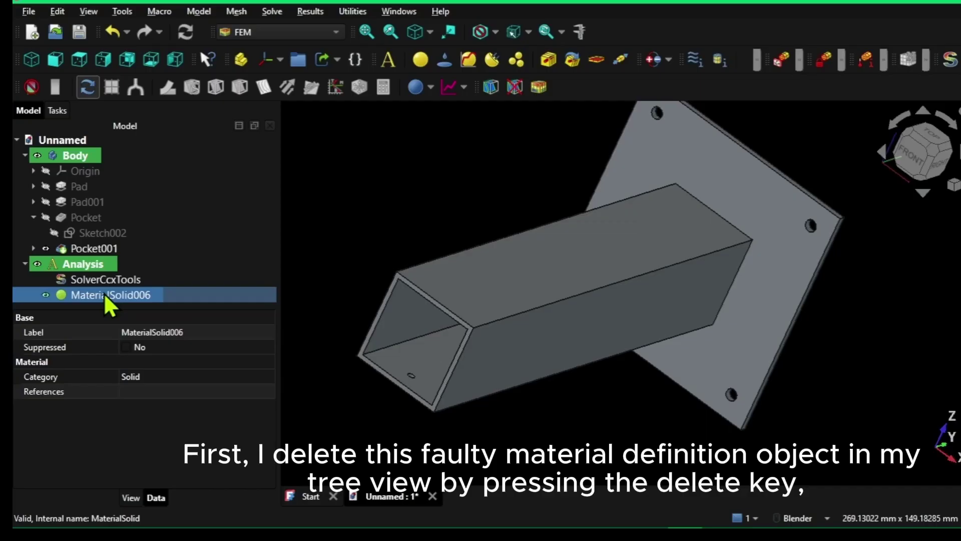
key("Delete")
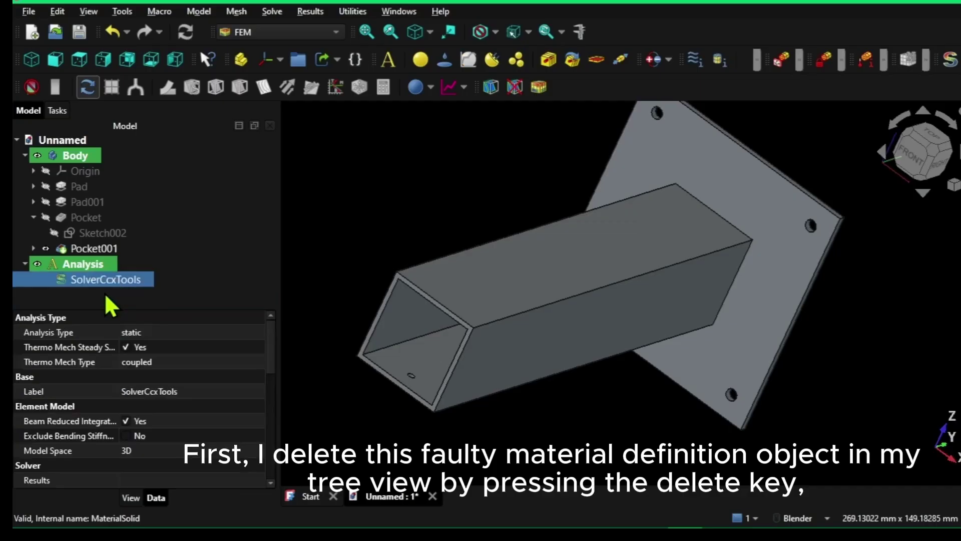
Step: Start a new solid FEM material and expand the Machining and Patterns folders of its card list to examine their entries
left_click(419, 60)
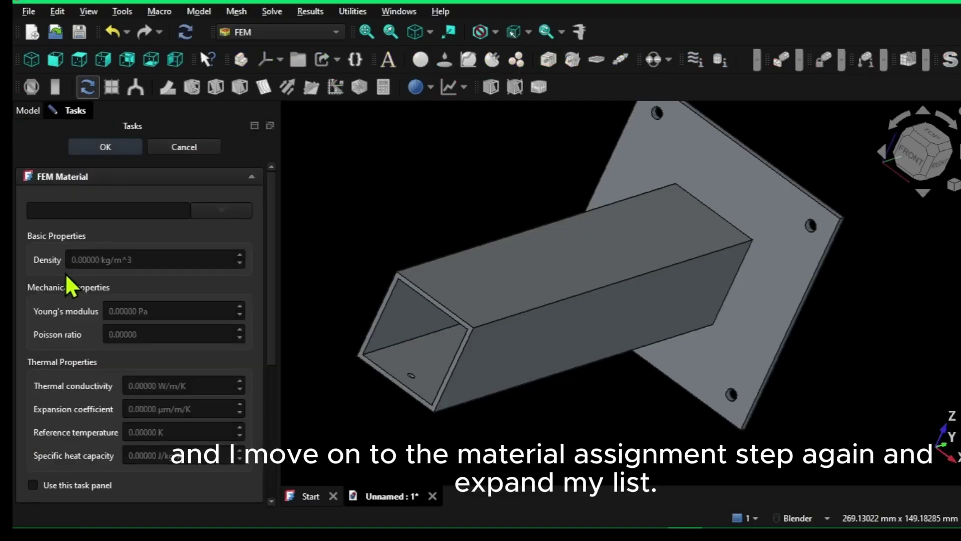
left_click(220, 210)
scroll(193, 300, "down", 1)
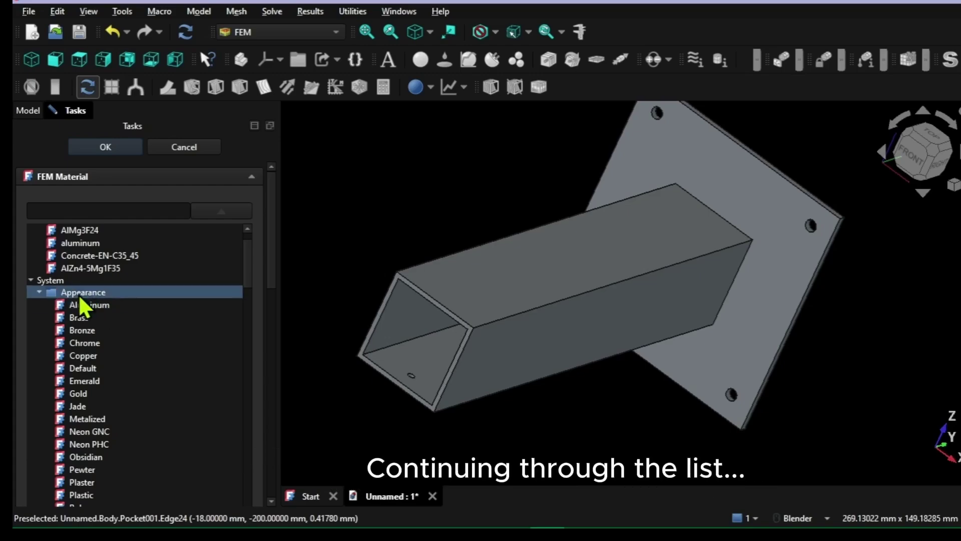
scroll(79, 294, "down", 1)
scroll(80, 294, "down", 7)
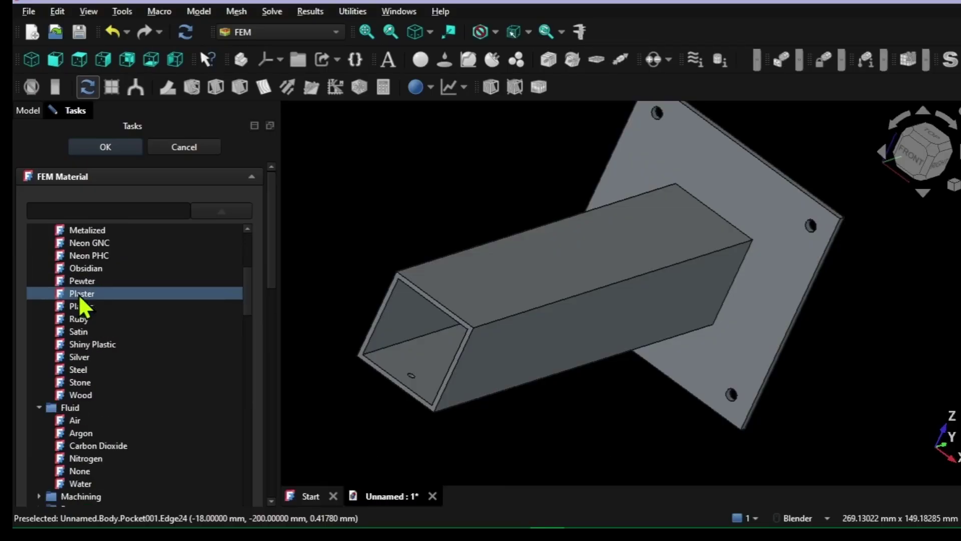
scroll(79, 293, "down", 1)
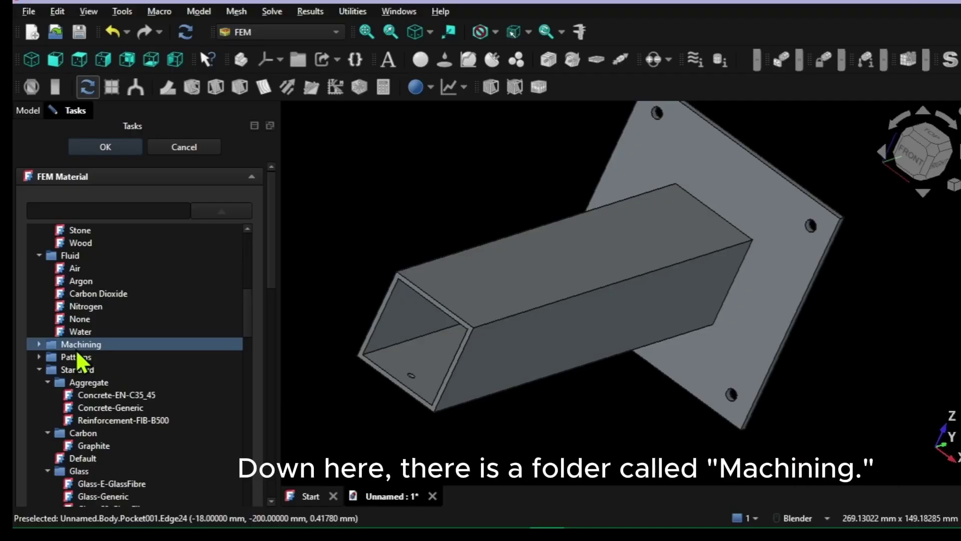
left_click(39, 344)
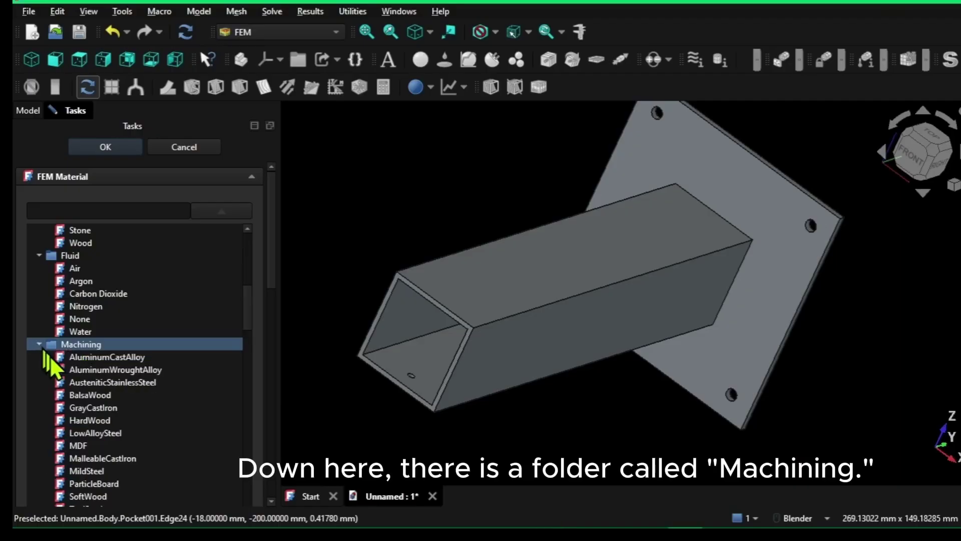
scroll(97, 396, "down", 2)
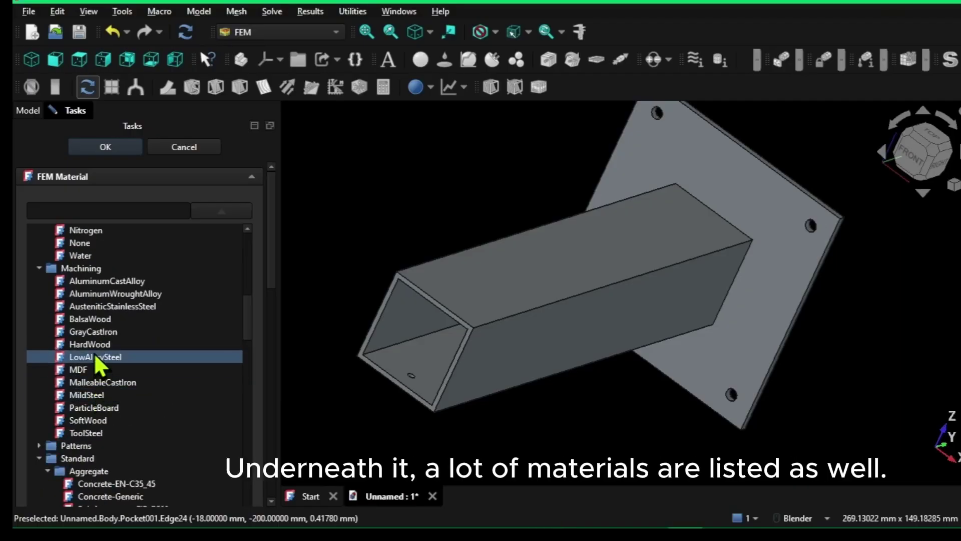
scroll(95, 356, "down", 1)
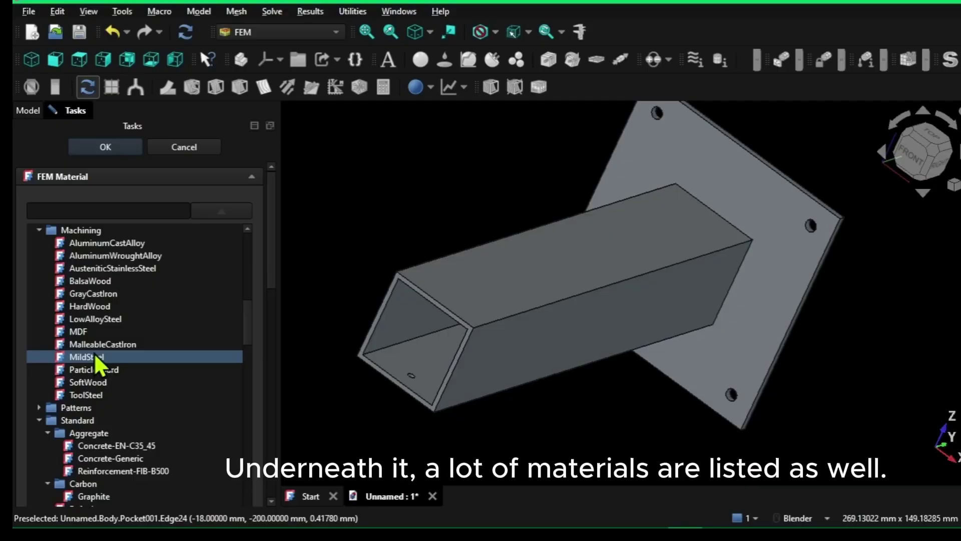
left_click(39, 408)
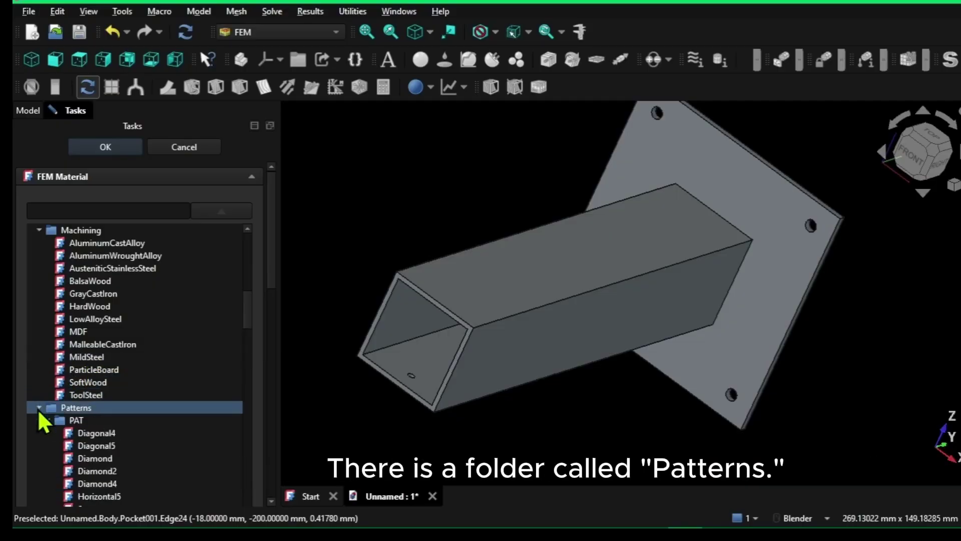
scroll(109, 368, "down", 2)
scroll(109, 368, "down", 2)
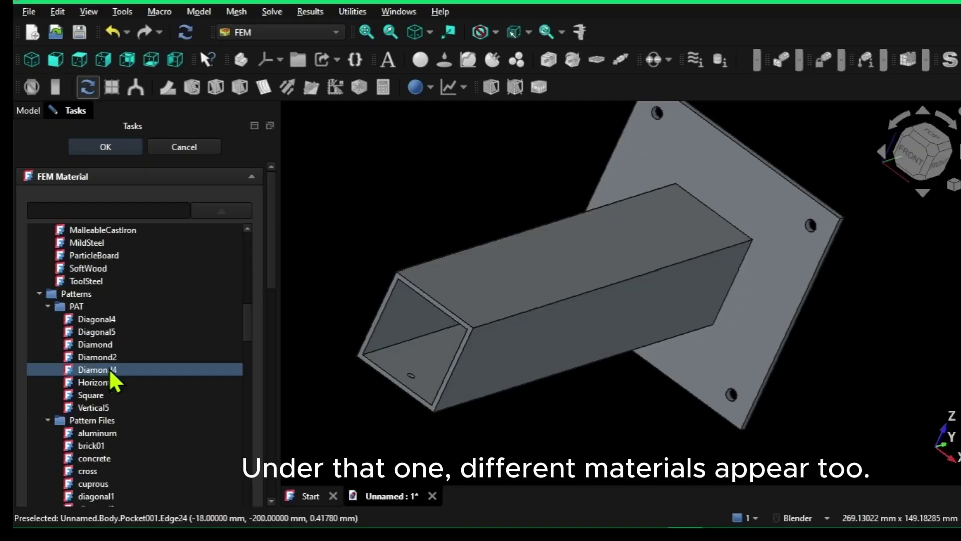
scroll(109, 368, "down", 10)
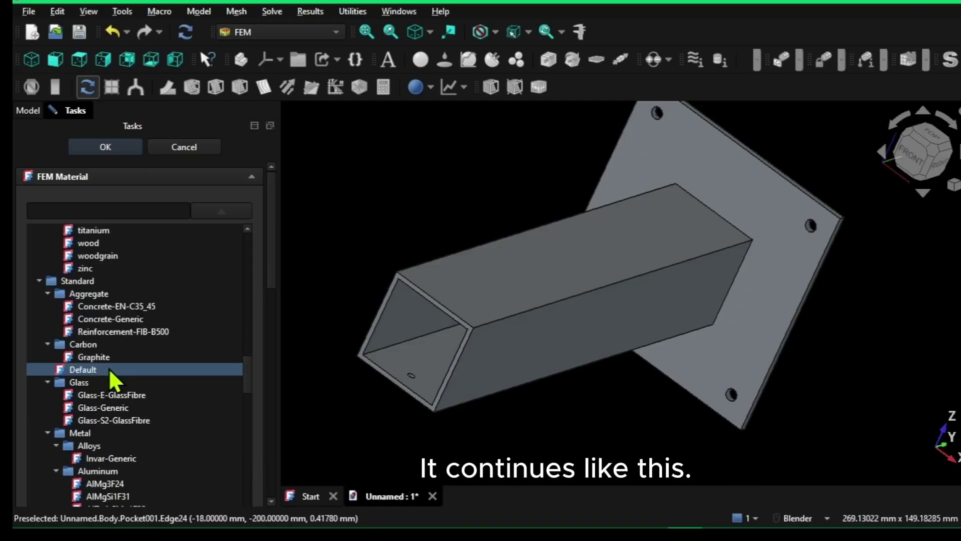
Step: Review the Appearance, Fluid, Machining, Patterns and Standard folders to compare which material categories are offered for the analysis
scroll(166, 315, "up", 20)
scroll(159, 308, "down", 1)
scroll(159, 308, "down", 7)
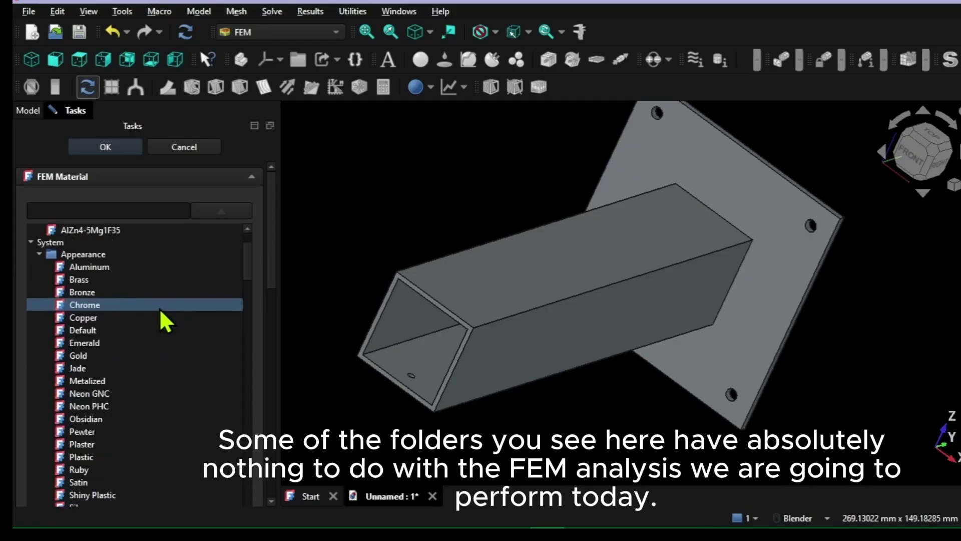
scroll(159, 308, "down", 9)
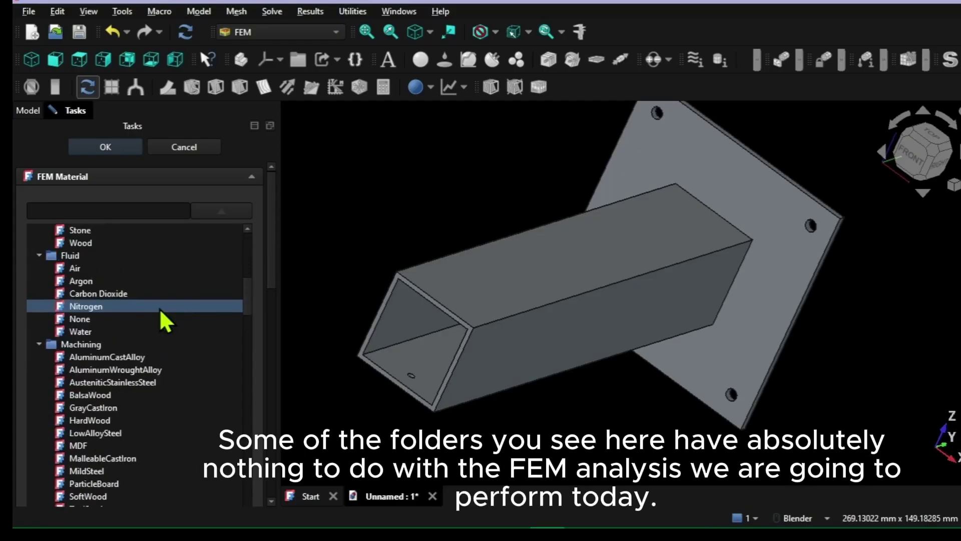
scroll(159, 308, "down", 6)
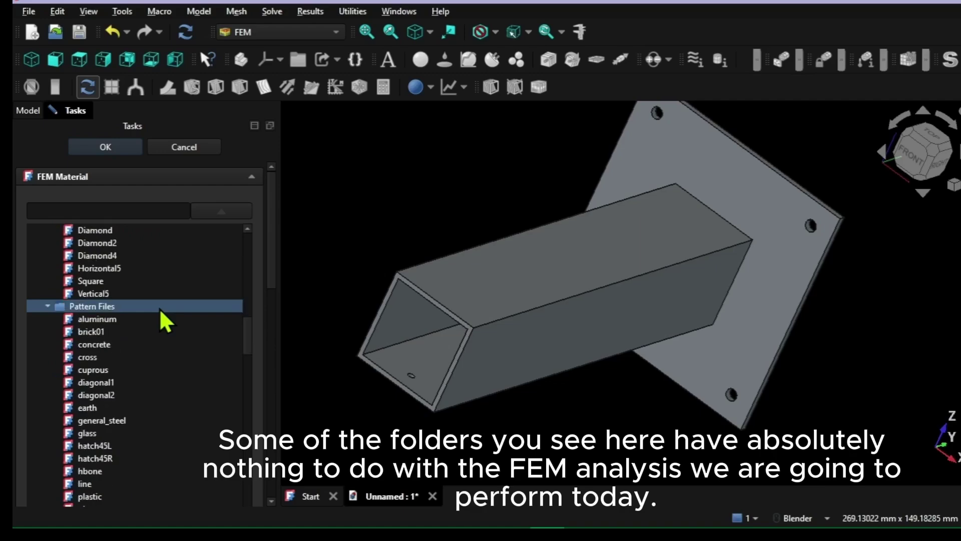
scroll(159, 308, "down", 7)
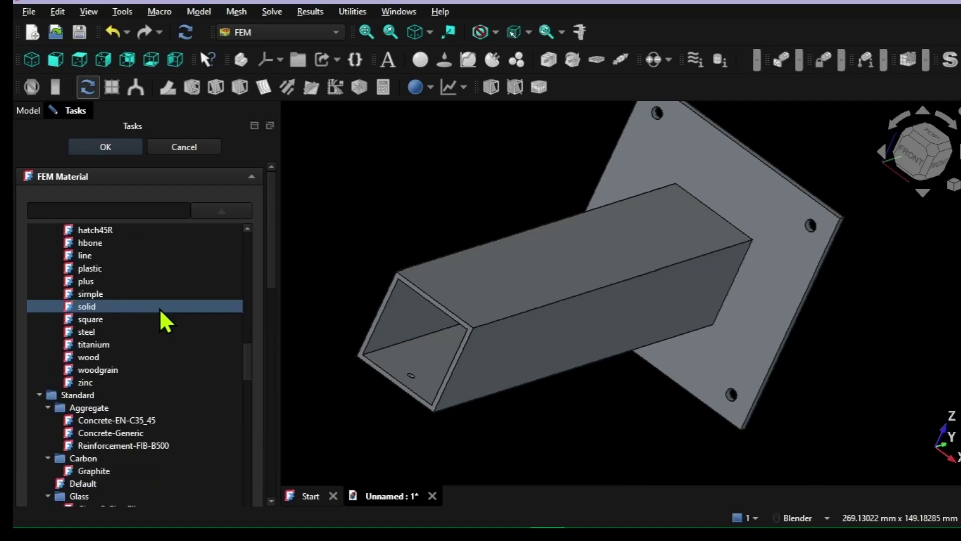
scroll(133, 382, "up", 15)
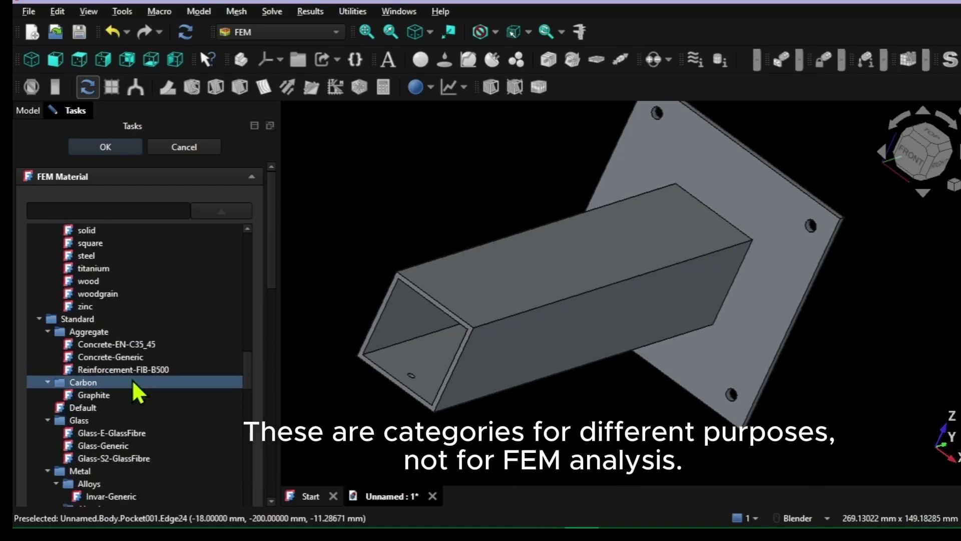
scroll(132, 382, "up", 13)
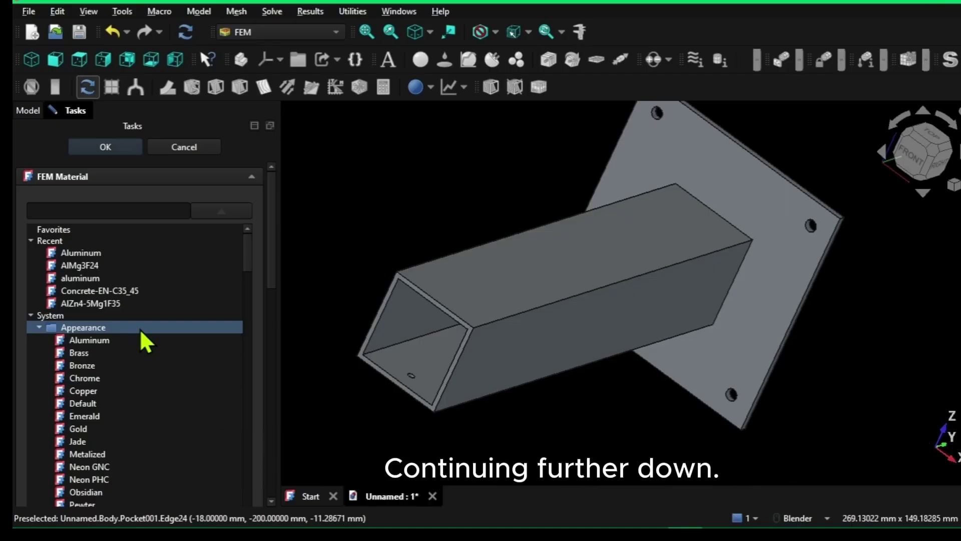
scroll(116, 371, "down", 10)
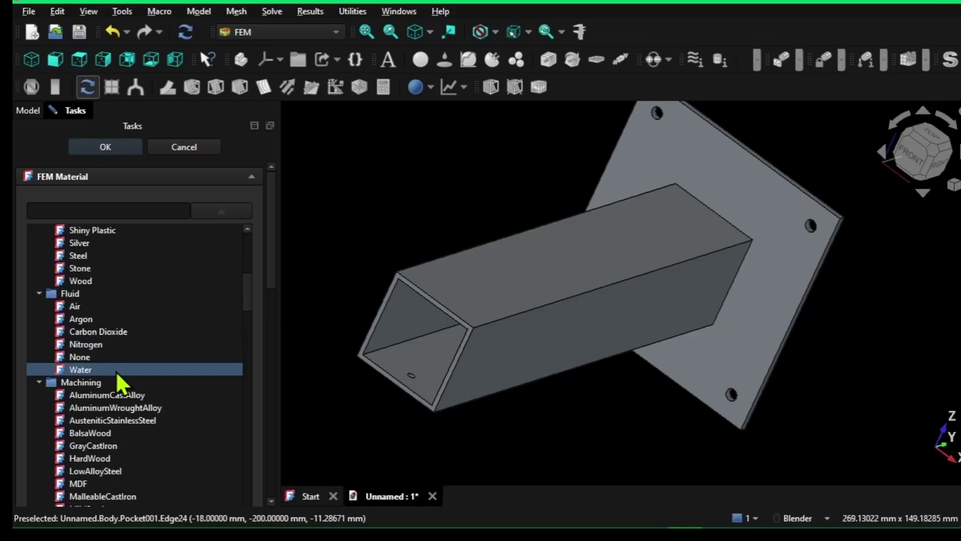
scroll(115, 371, "down", 4)
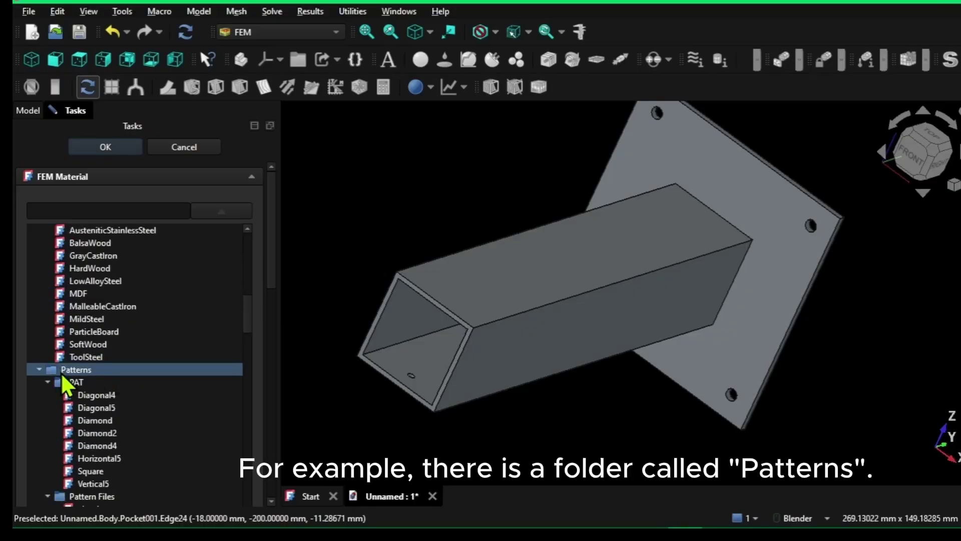
scroll(61, 371, "down", 2)
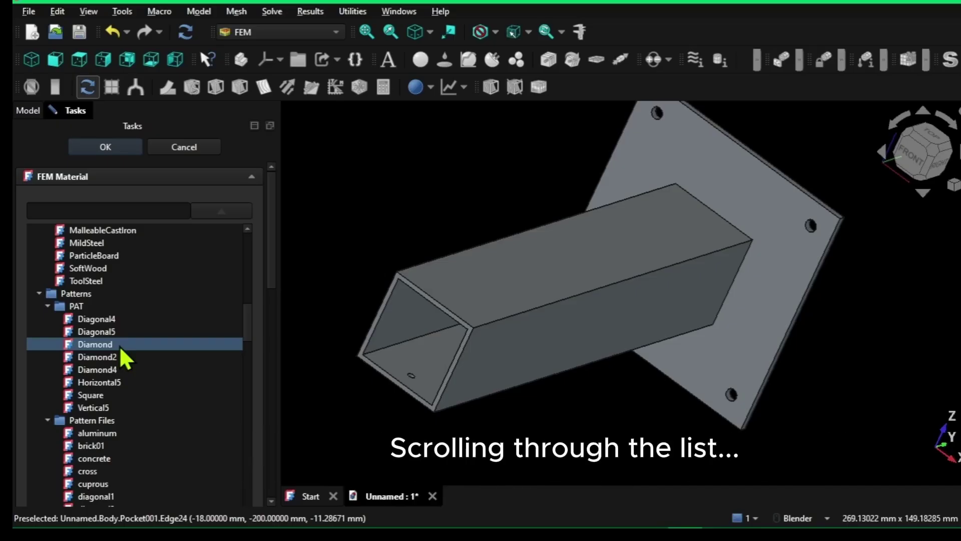
scroll(119, 345, "down", 15)
scroll(117, 353, "up", 7)
scroll(117, 353, "up", 12)
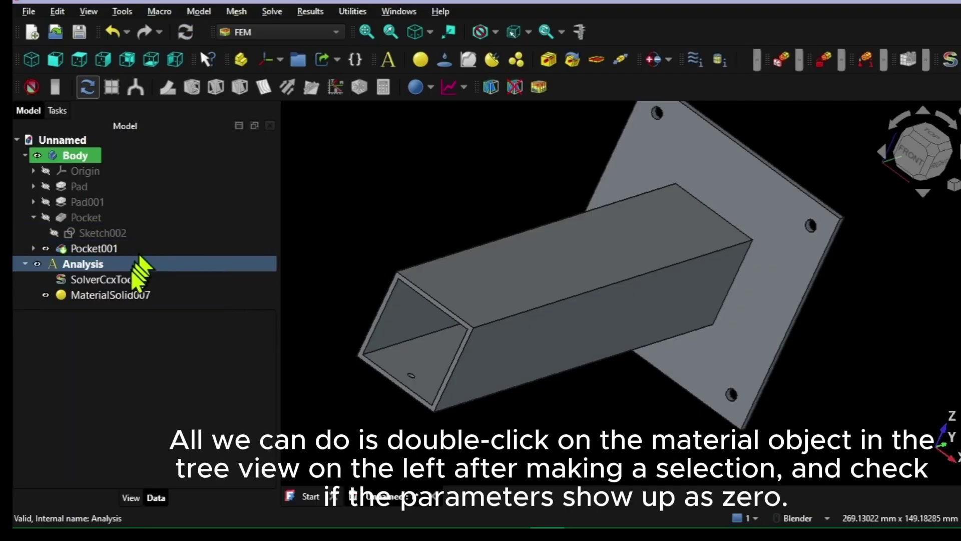
Step: Inspect the density, mechanical and thermal property values of the solid material in the analysis
double_click(89, 295)
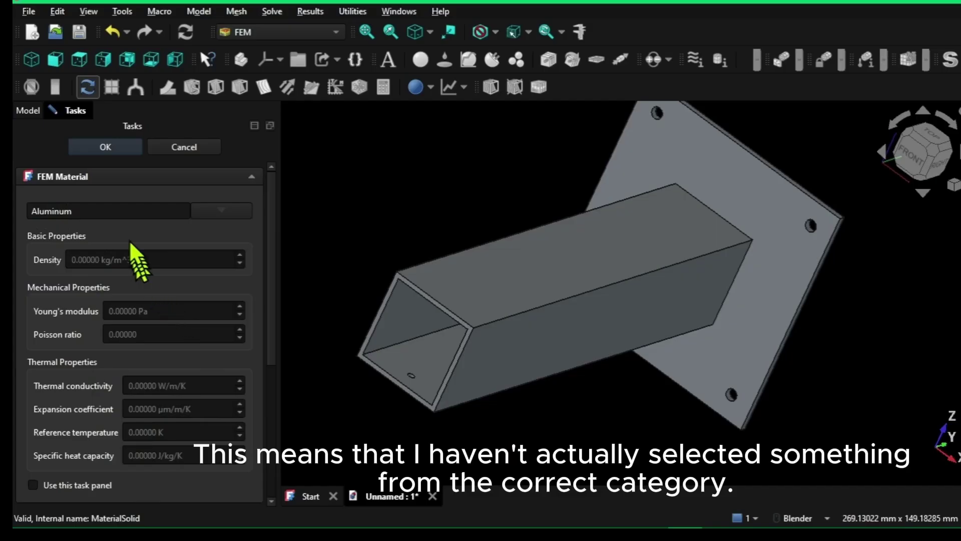
left_click(109, 146)
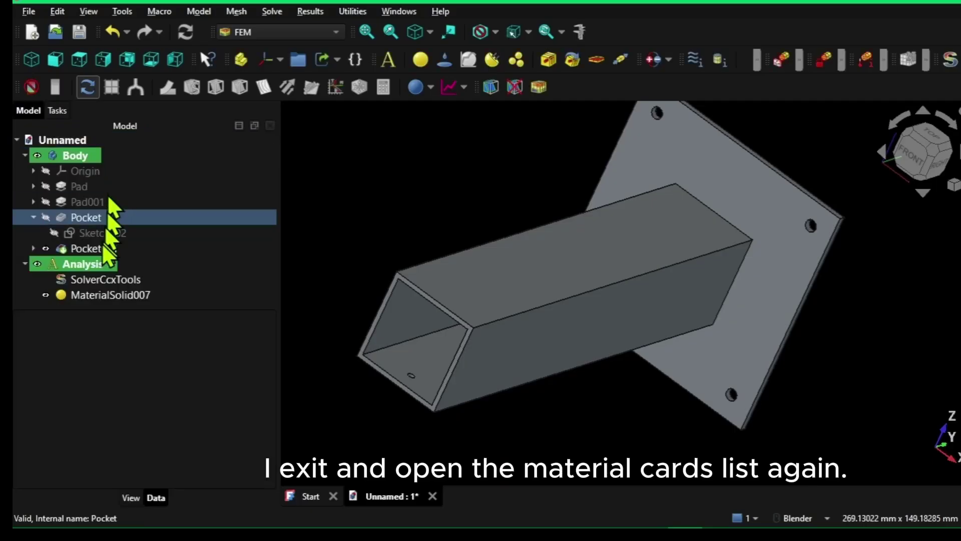
Step: Change the solid material's card to Aluminum-Generic from the Standard, Metal, Aluminum folder and review its property values
left_click(91, 298)
double_click(91, 298)
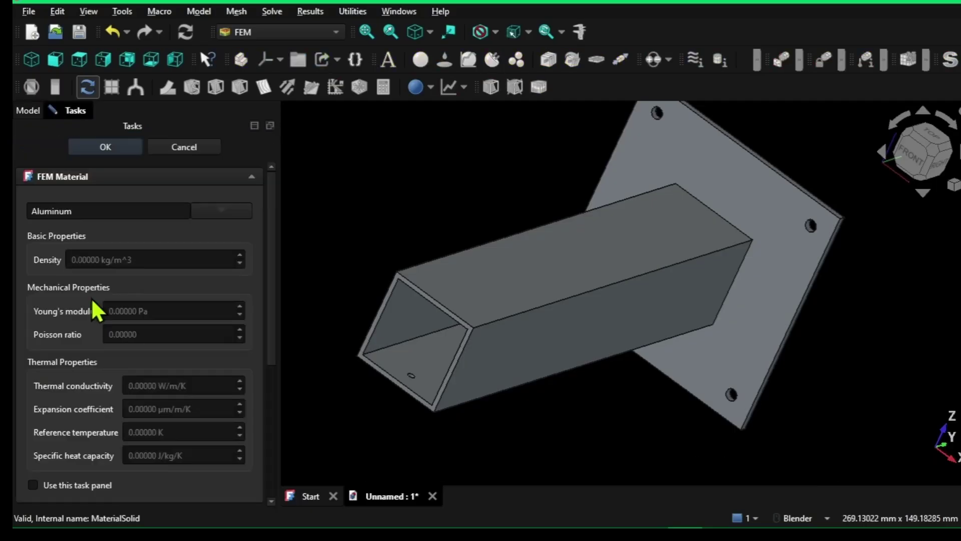
left_click(221, 210)
scroll(143, 264, "down", 6)
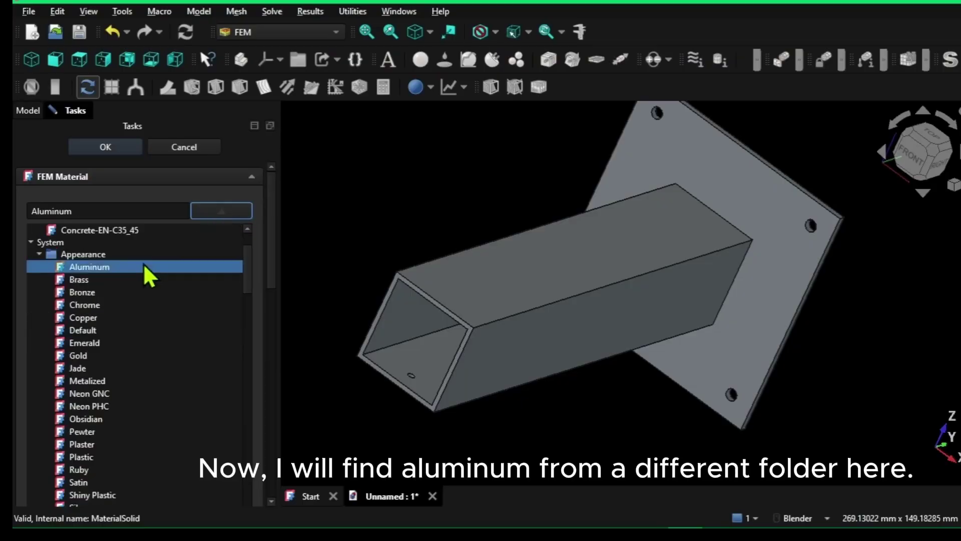
scroll(143, 266, "down", 4)
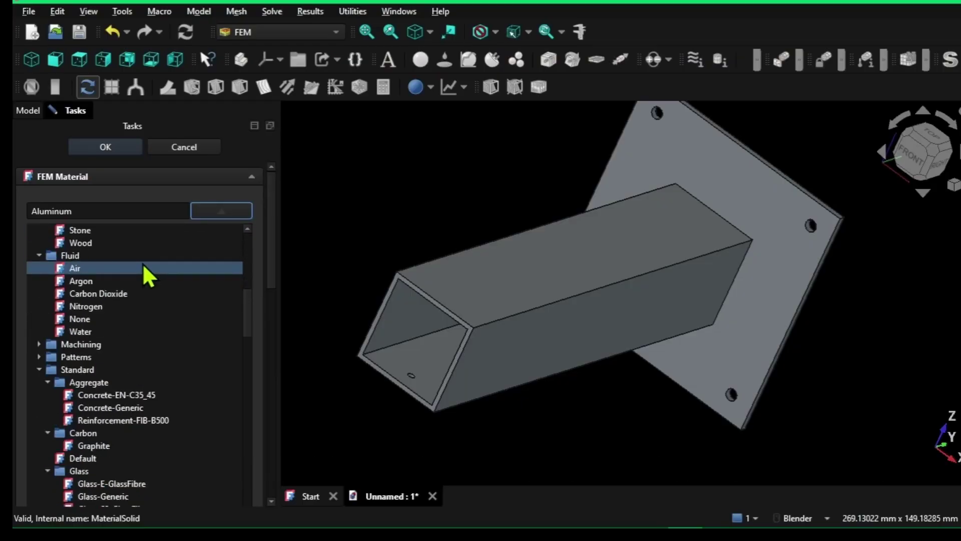
scroll(142, 263, "down", 4)
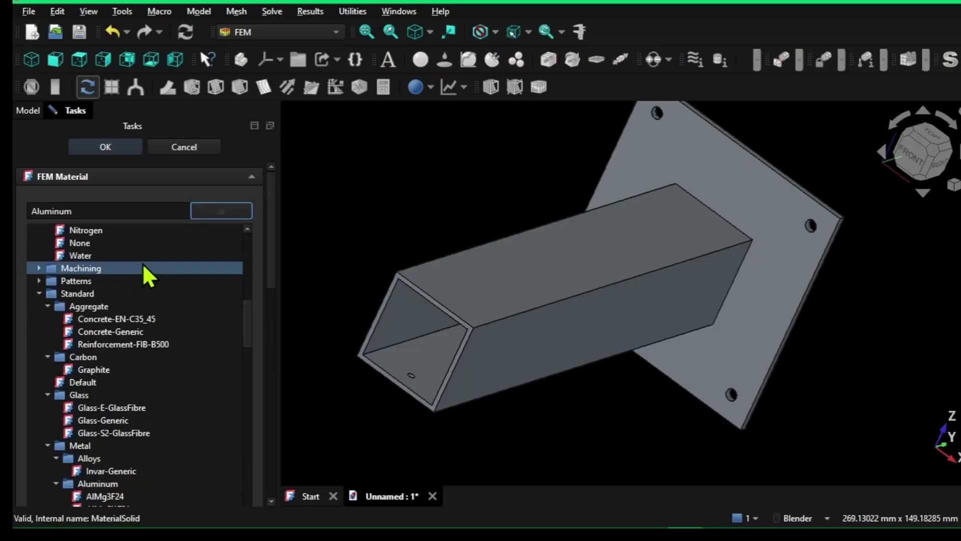
scroll(100, 340, "down", 1)
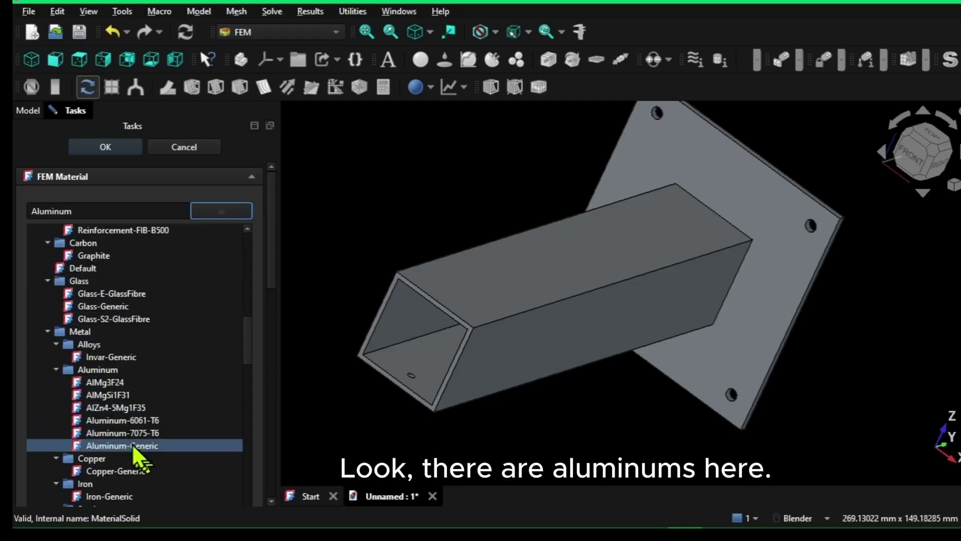
left_click(102, 449)
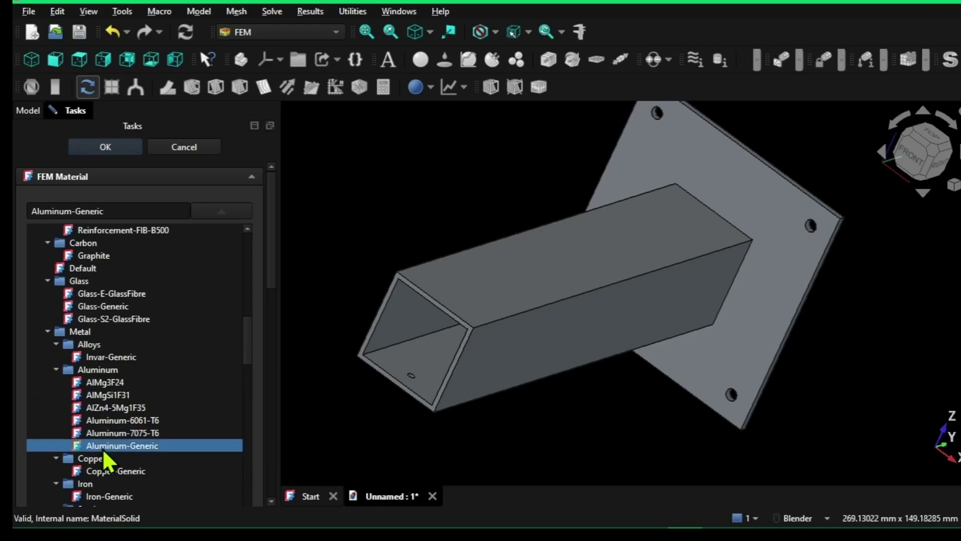
left_click(117, 146)
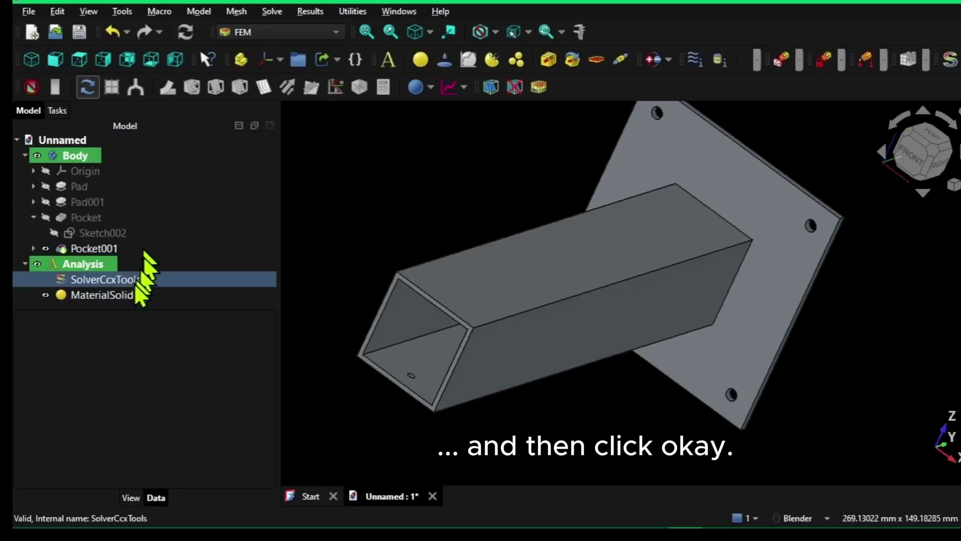
double_click(112, 296)
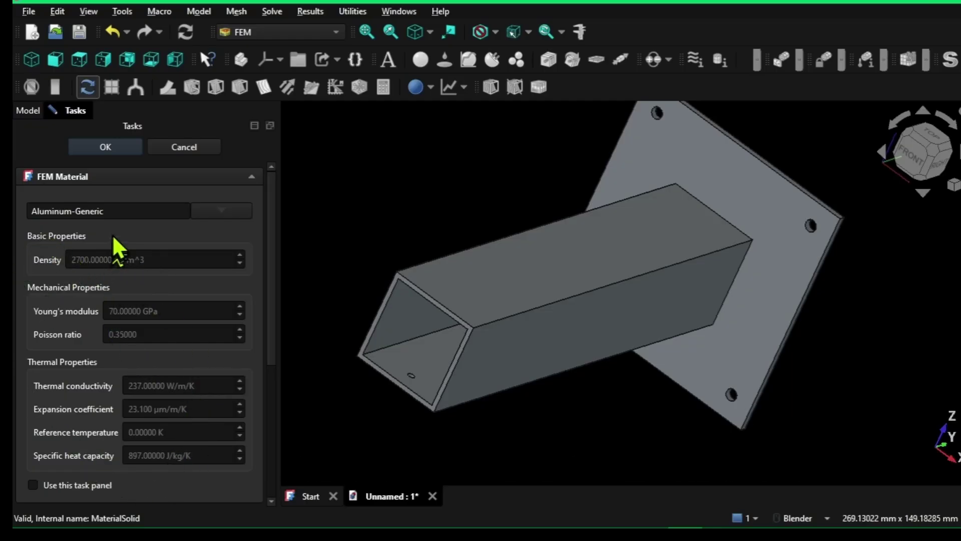
left_click(105, 147)
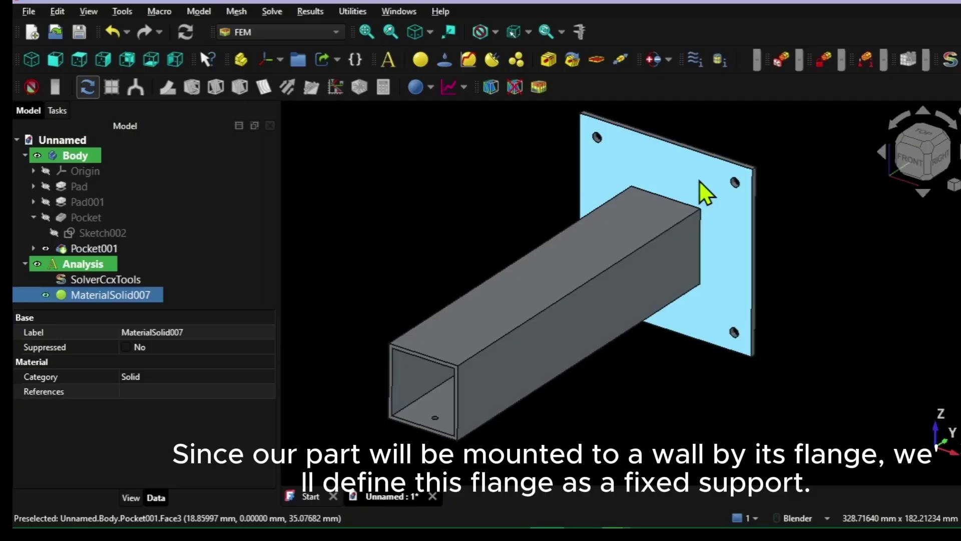
Step: Add a fixed boundary condition to the analysis on the back face of the flange
left_click(511, 182)
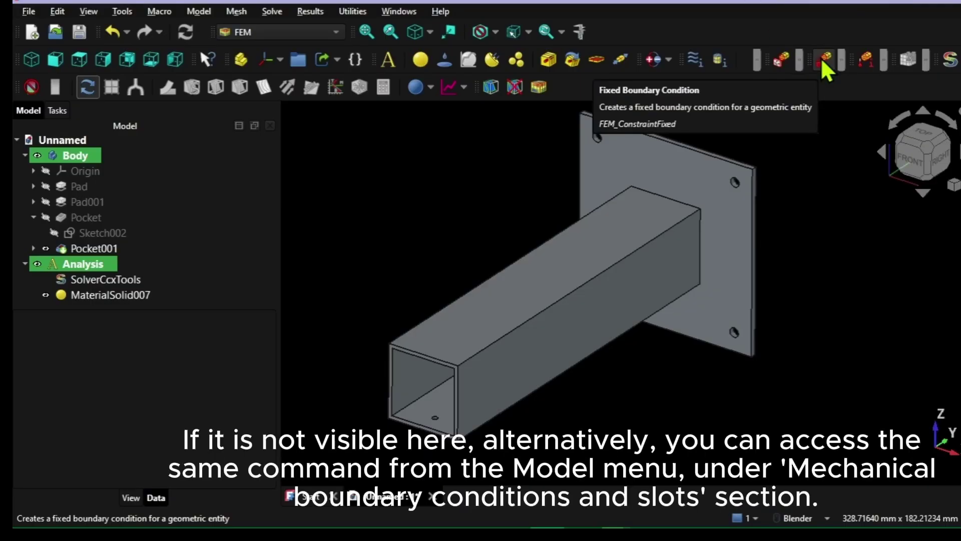
left_click(195, 11)
mouse_move(222, 128)
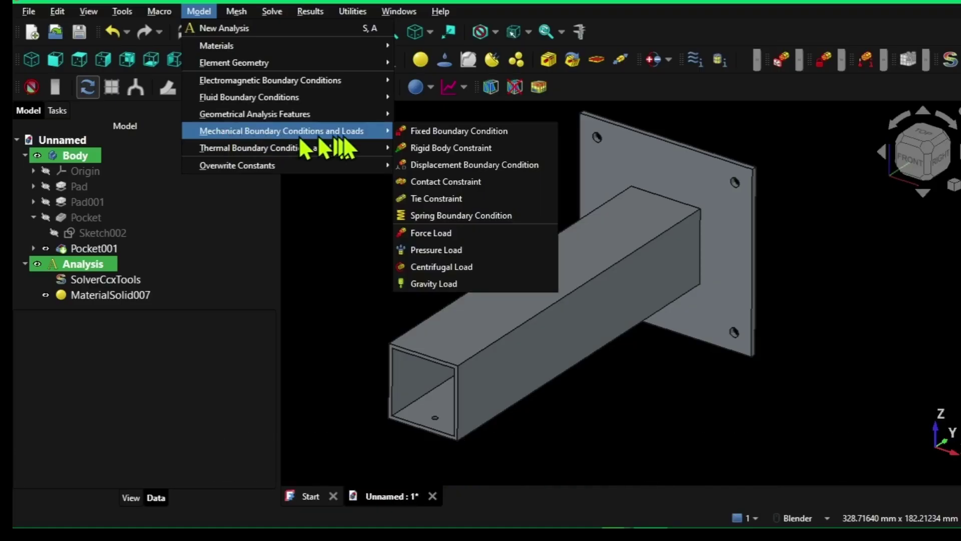
left_click(433, 134)
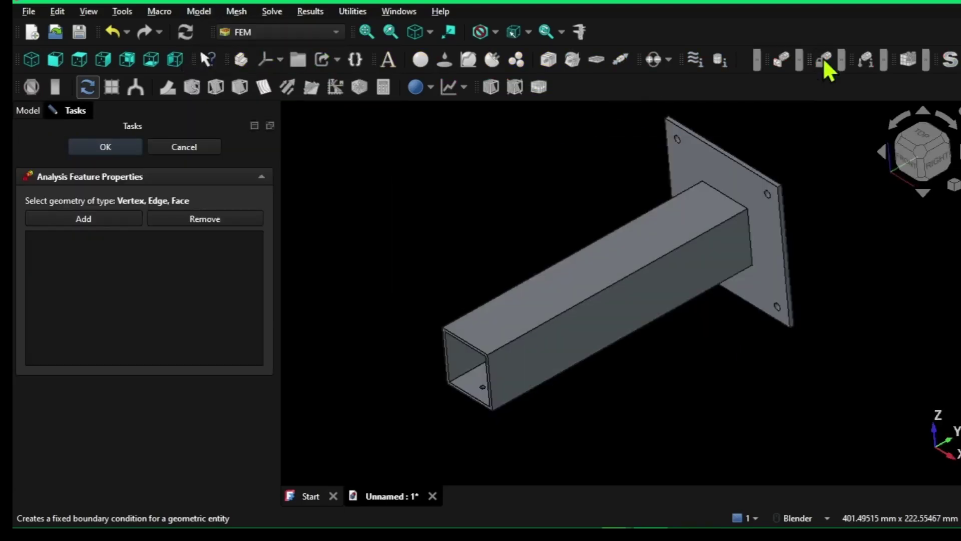
left_click(76, 220)
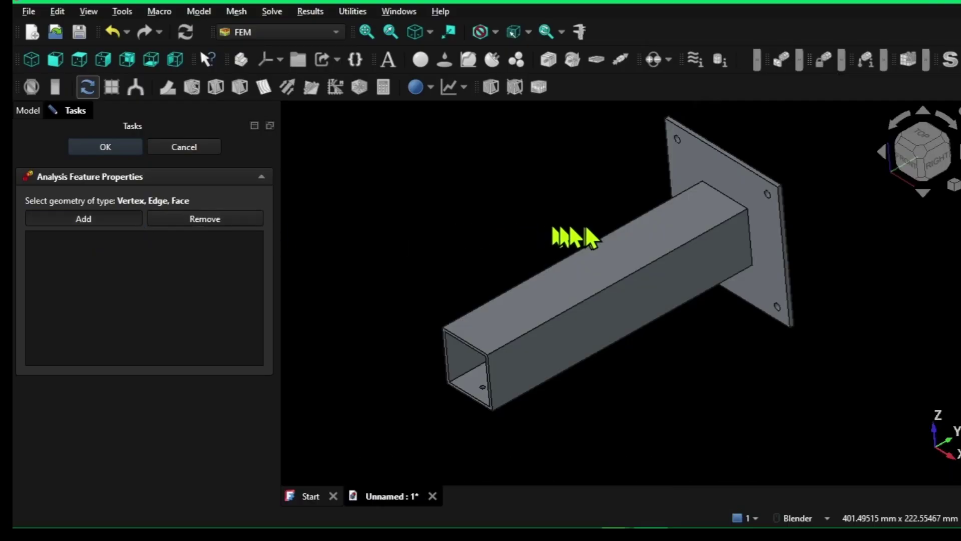
middle_click_drag(584, 236, 468, 281)
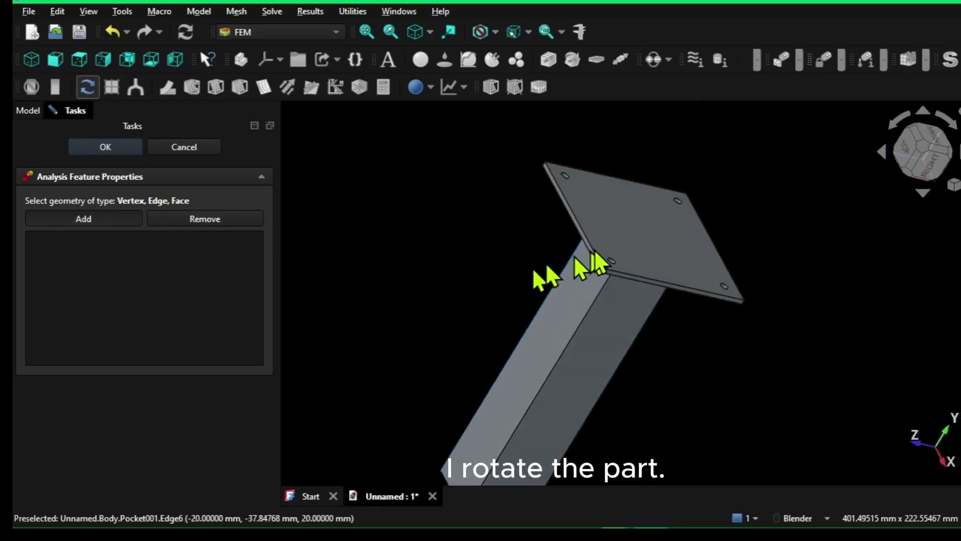
left_click(629, 233)
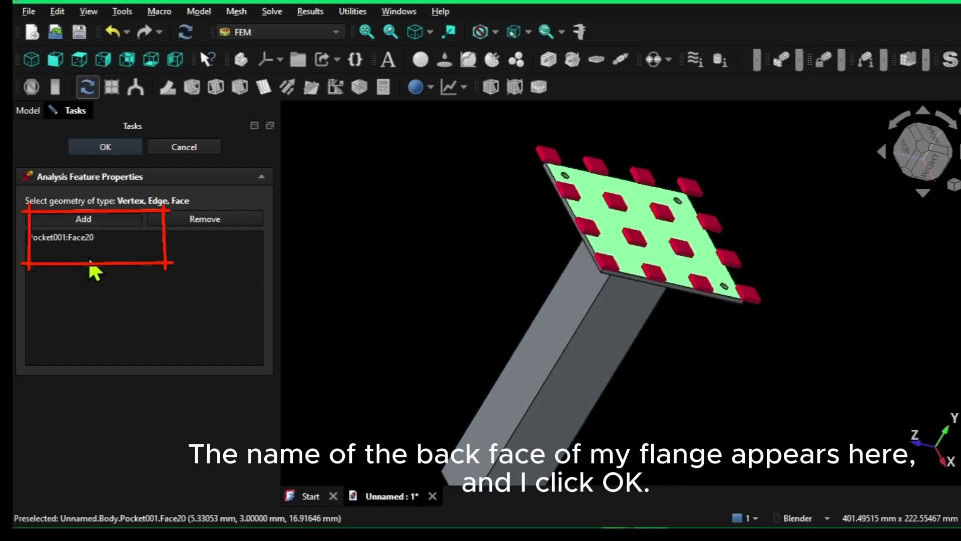
left_click(106, 149)
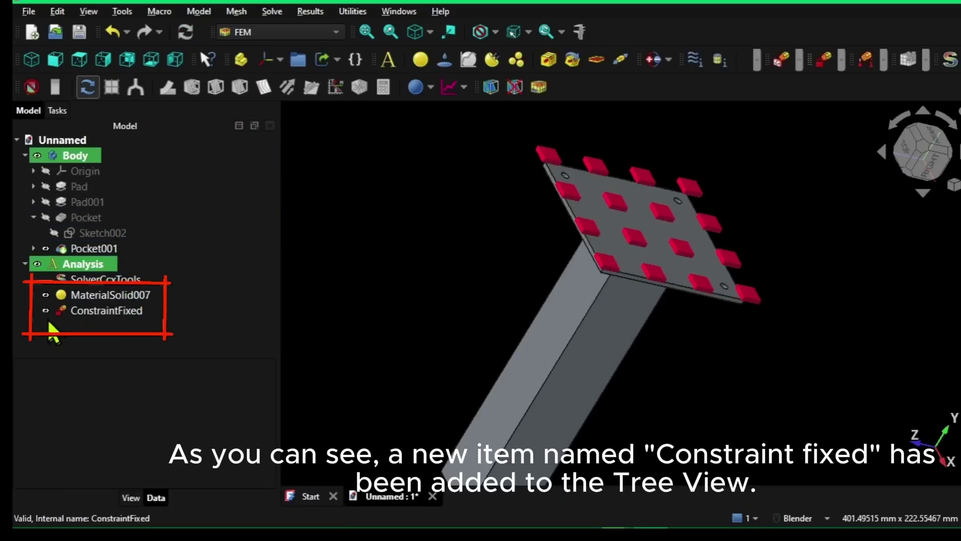
left_click(42, 309)
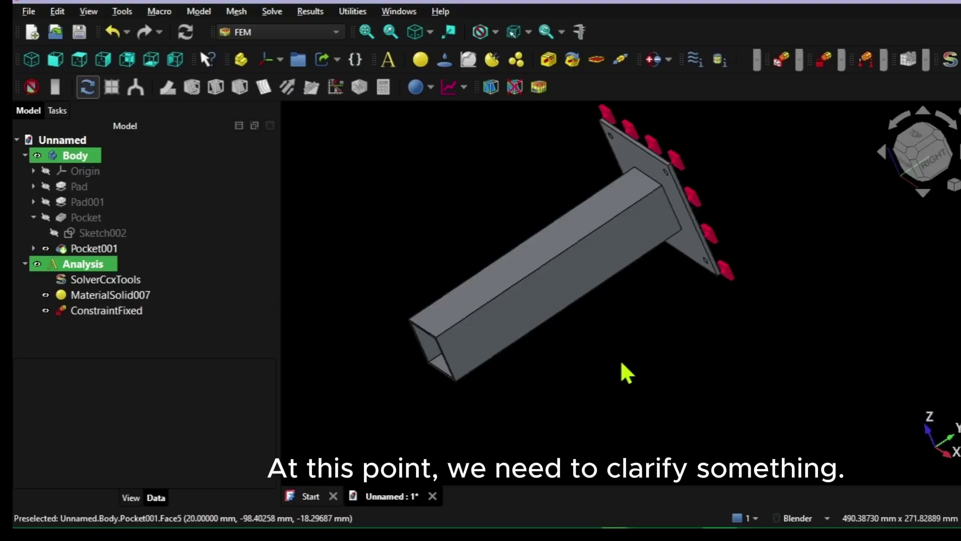
middle_click_drag(621, 359, 554, 233)
scroll(502, 188, "up", 2)
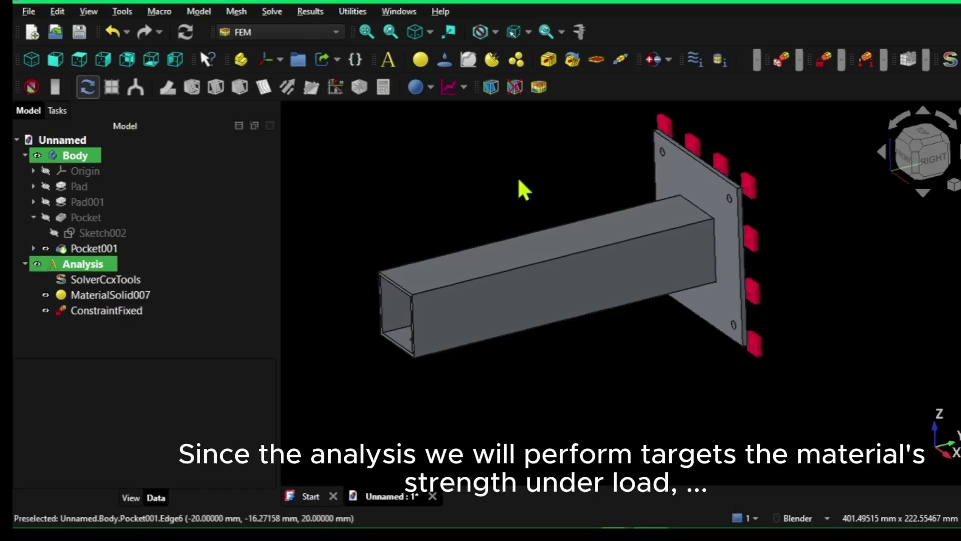
middle_click_drag(519, 180, 622, 364)
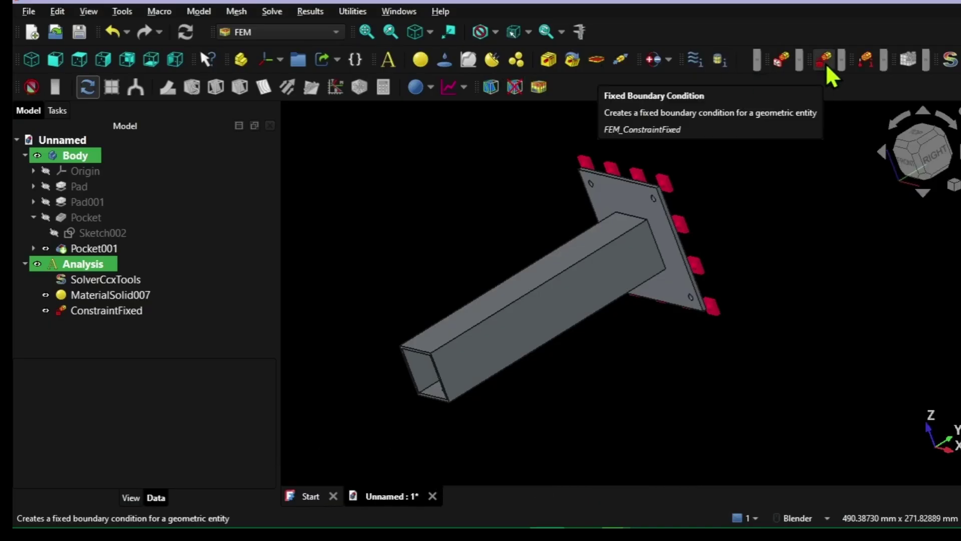
Step: Relocate the collapsed toolbar of mechanical boundary conditions and loads to the free space in the row below
left_click(842, 59)
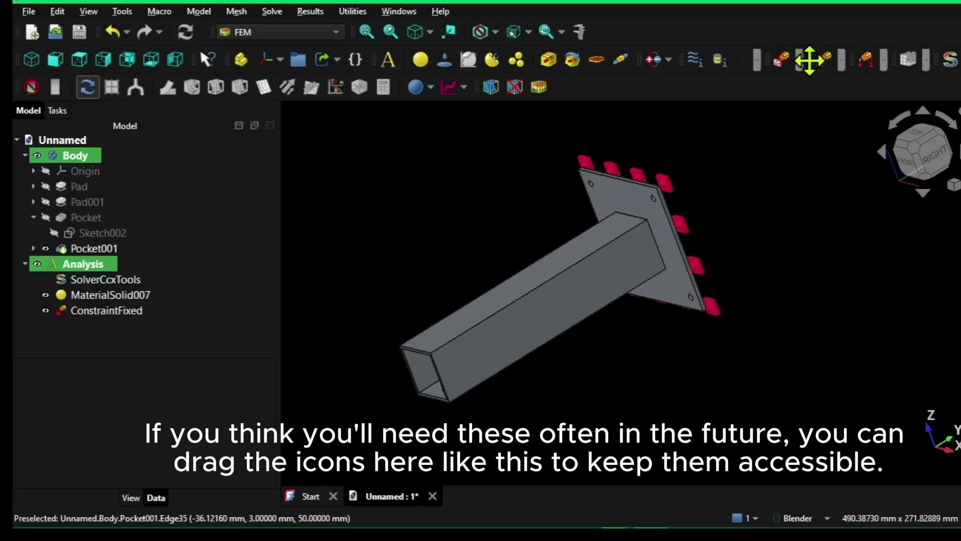
left_click_drag(809, 60, 605, 89)
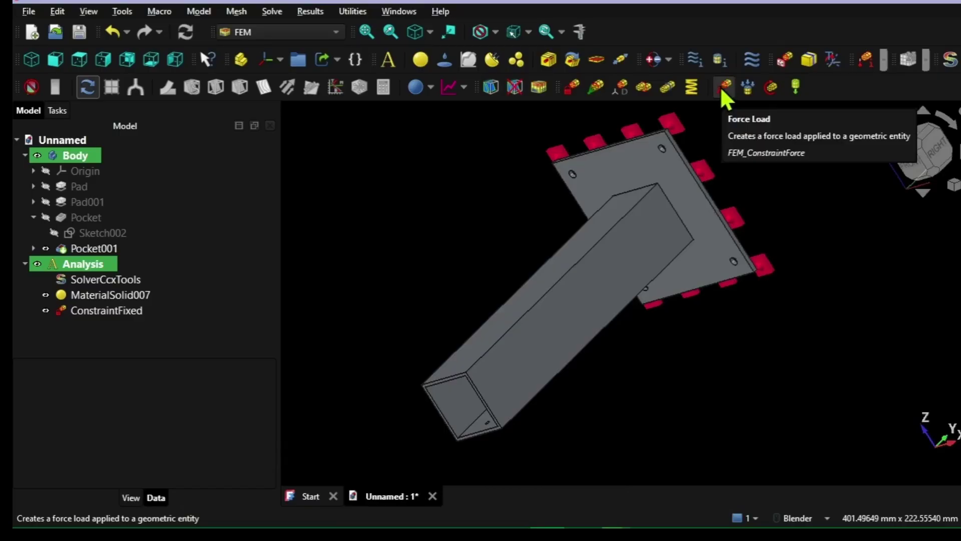
Step: Start a force load and assign it to the inner wall of the hole near the tube's open end
left_click(722, 88)
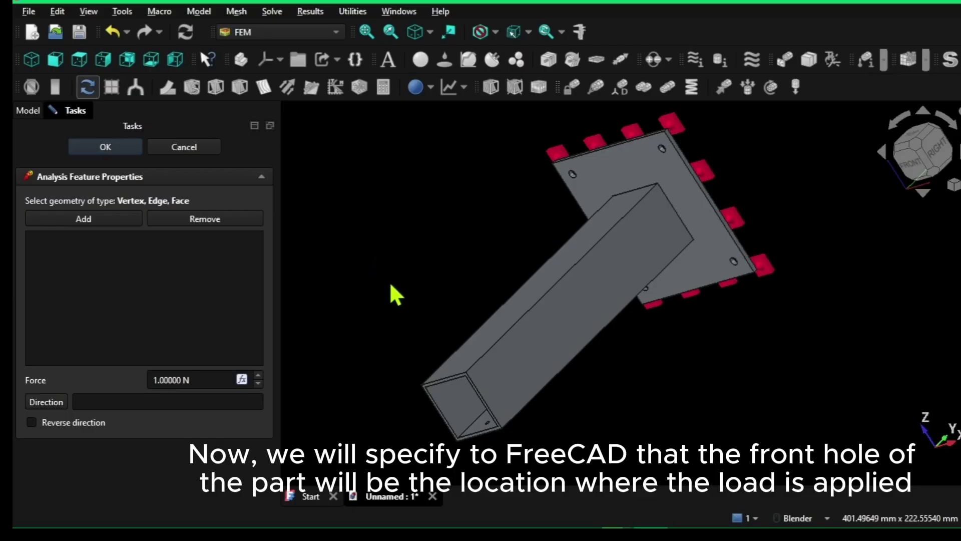
left_click(102, 216)
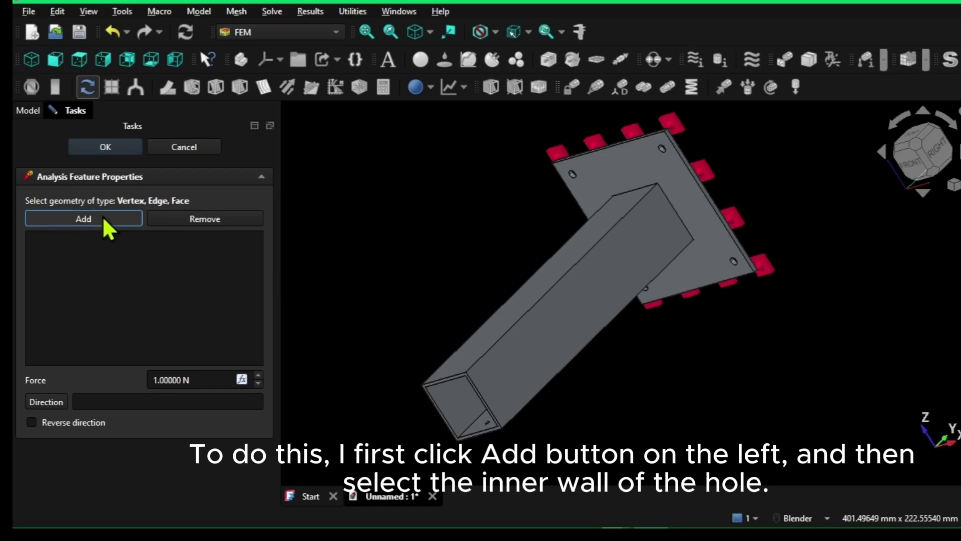
scroll(468, 419, "up", 10)
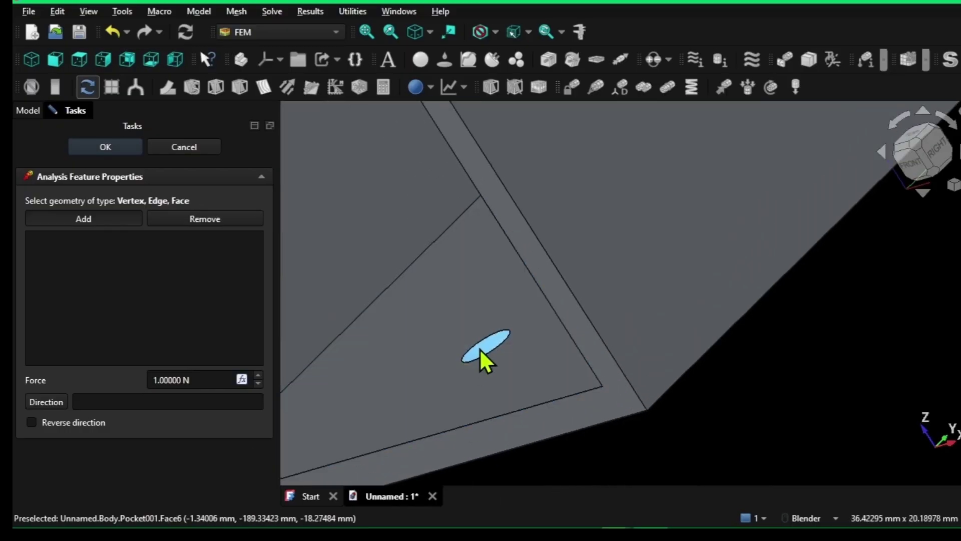
left_click(480, 349)
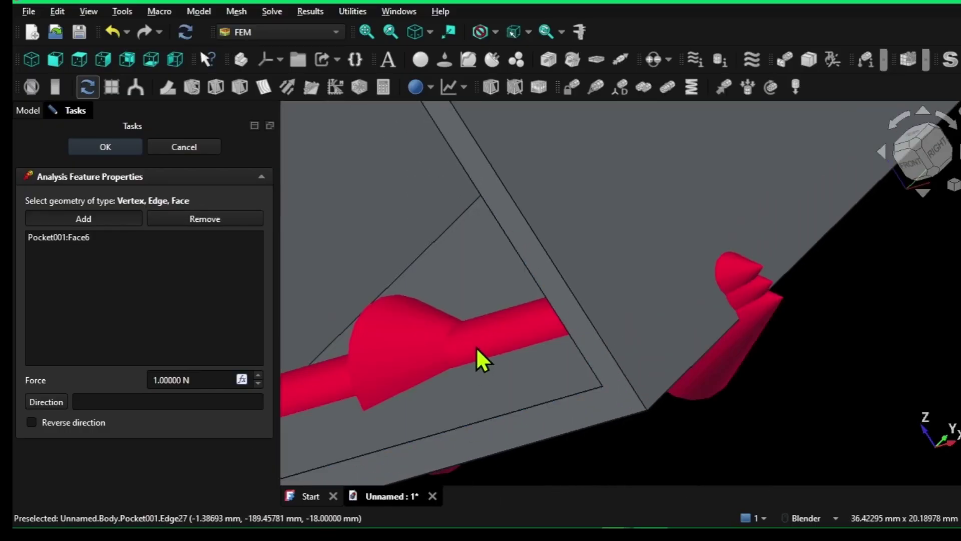
left_click(33, 238)
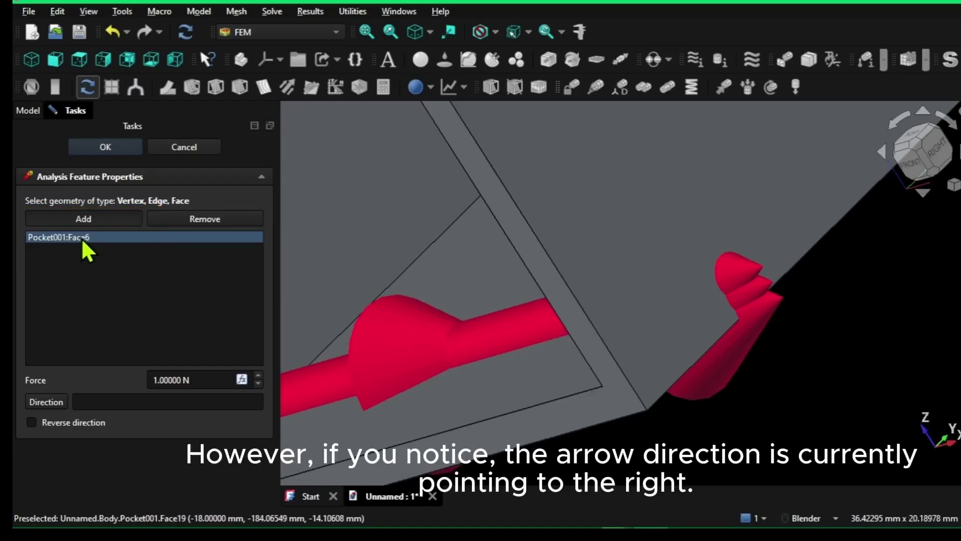
Step: Set the force load's direction parallel to a vertical outer edge of the tube's open end
scroll(446, 281, "down", 5)
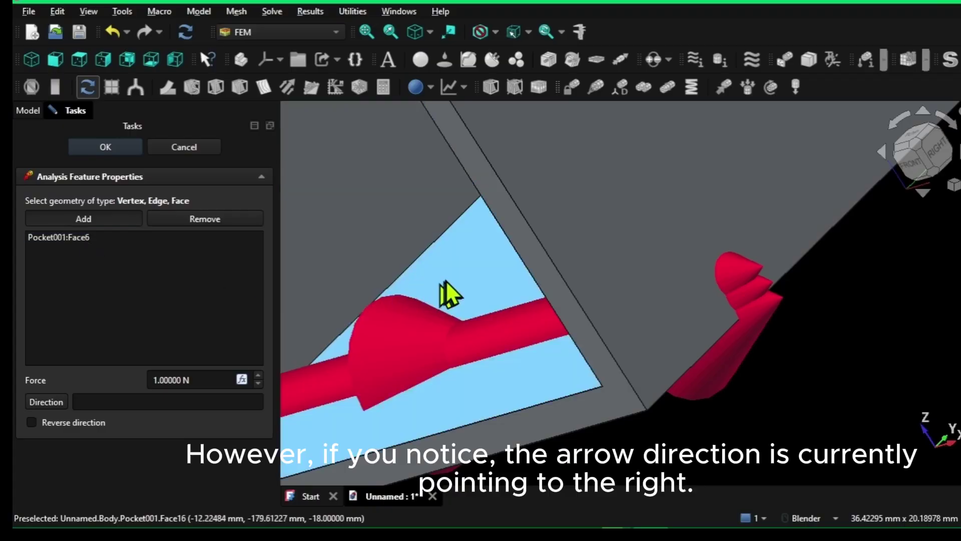
scroll(446, 280, "down", 2)
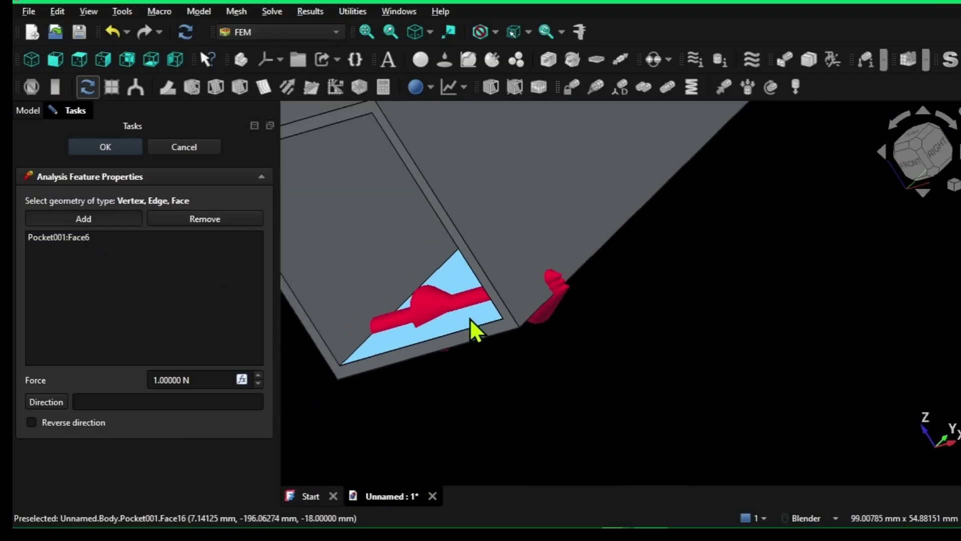
middle_click_drag(470, 320, 533, 283)
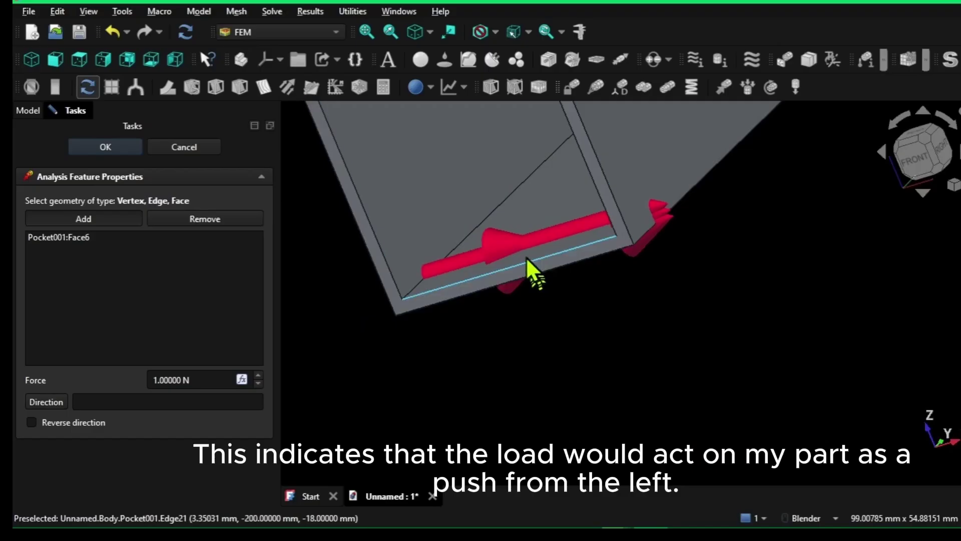
middle_click_drag(596, 292, 611, 281)
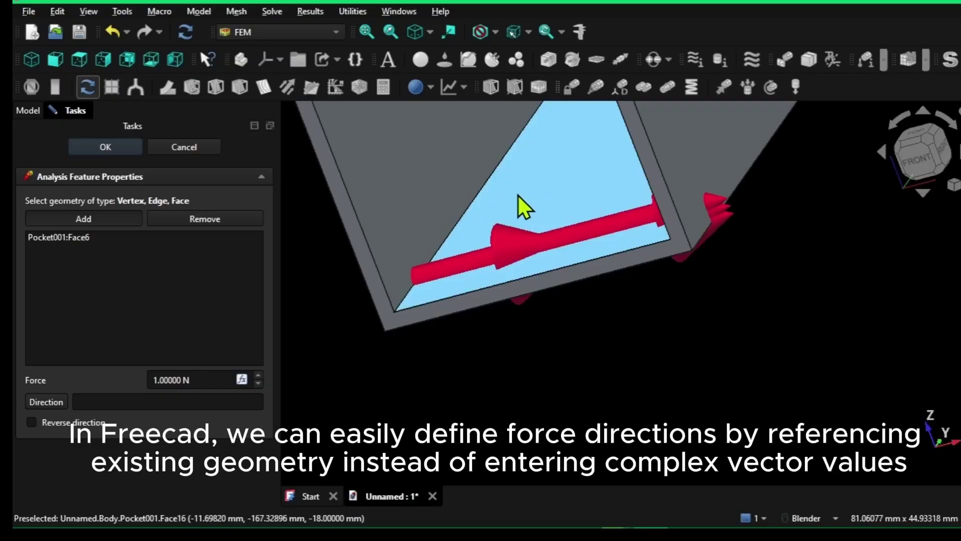
scroll(551, 272, "down", 2)
scroll(546, 261, "down", 3)
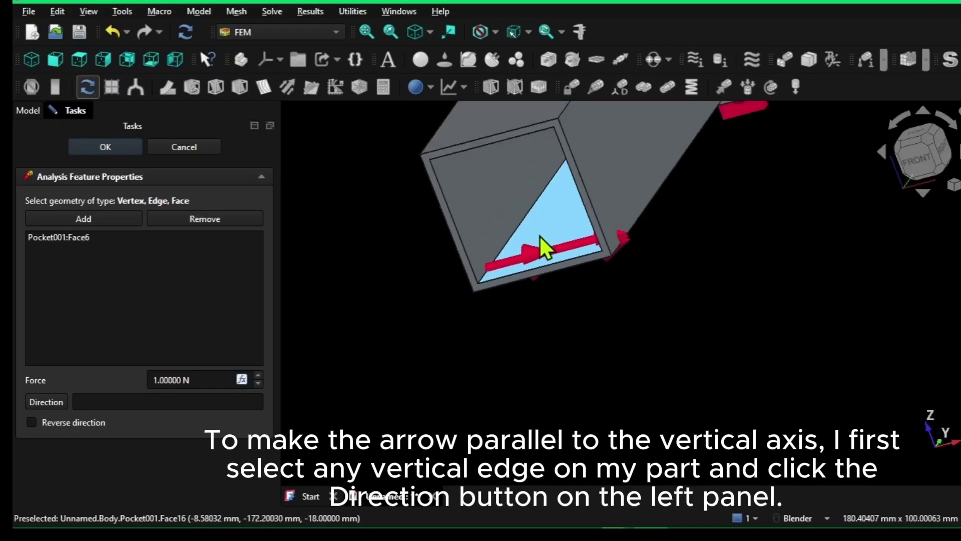
left_click(585, 186)
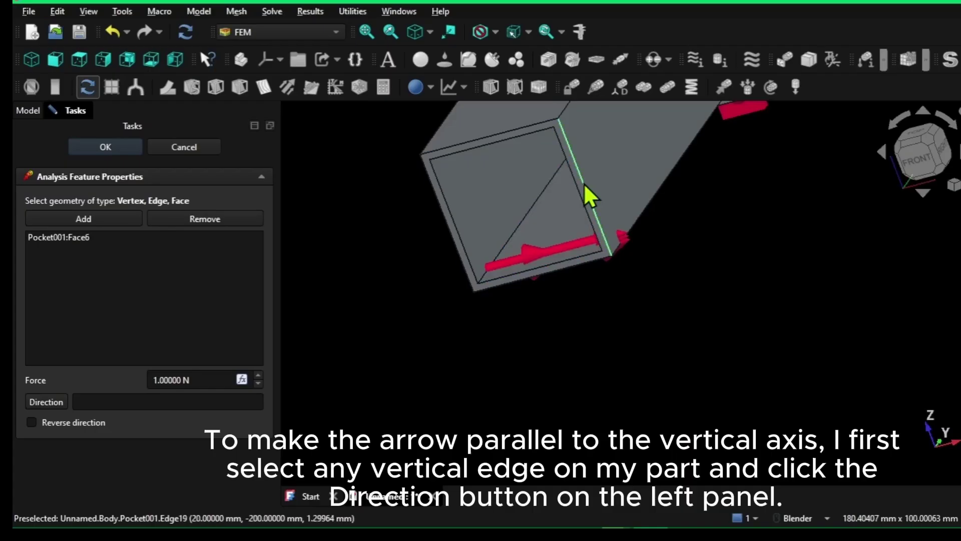
left_click(63, 396)
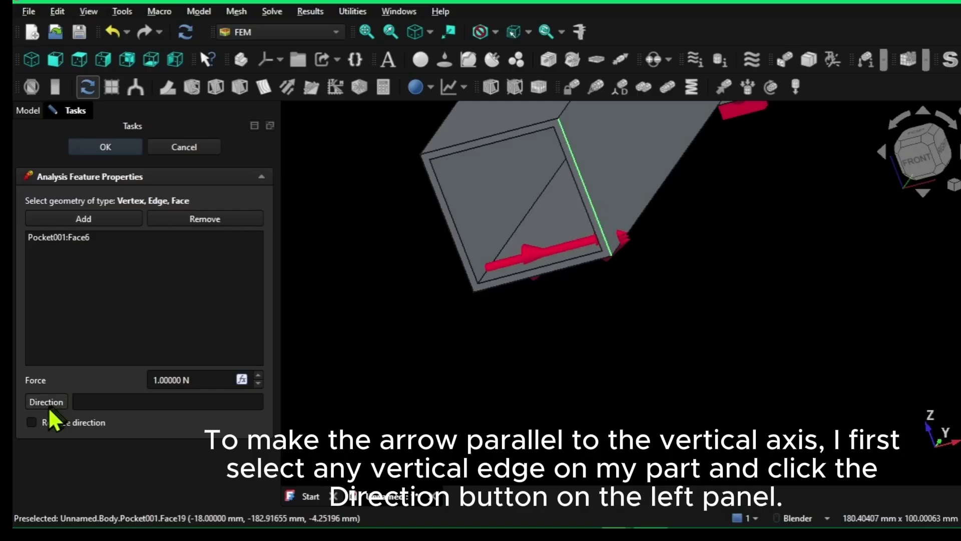
Step: Align the force load with the selected vertical edge of the tube's open end and reverse its direction
left_click(48, 402)
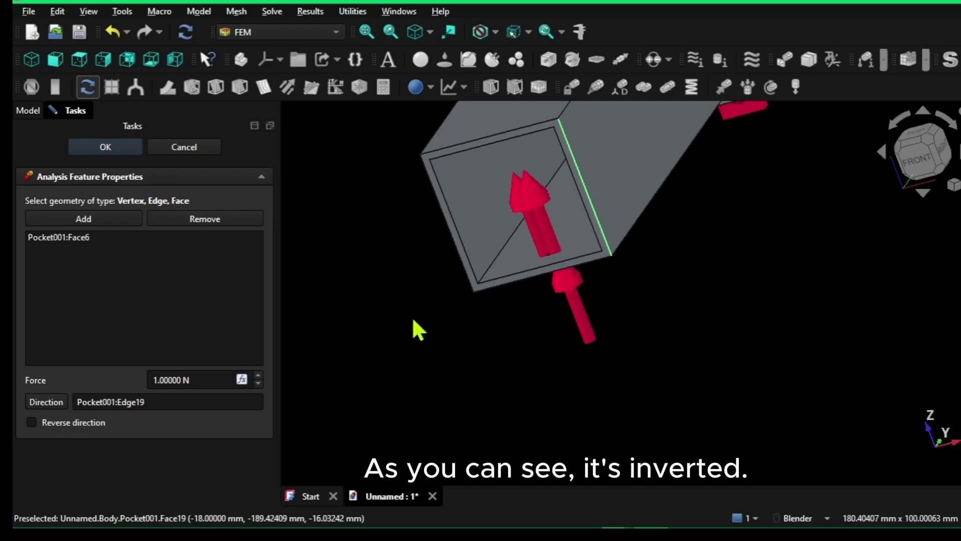
left_click(31, 423)
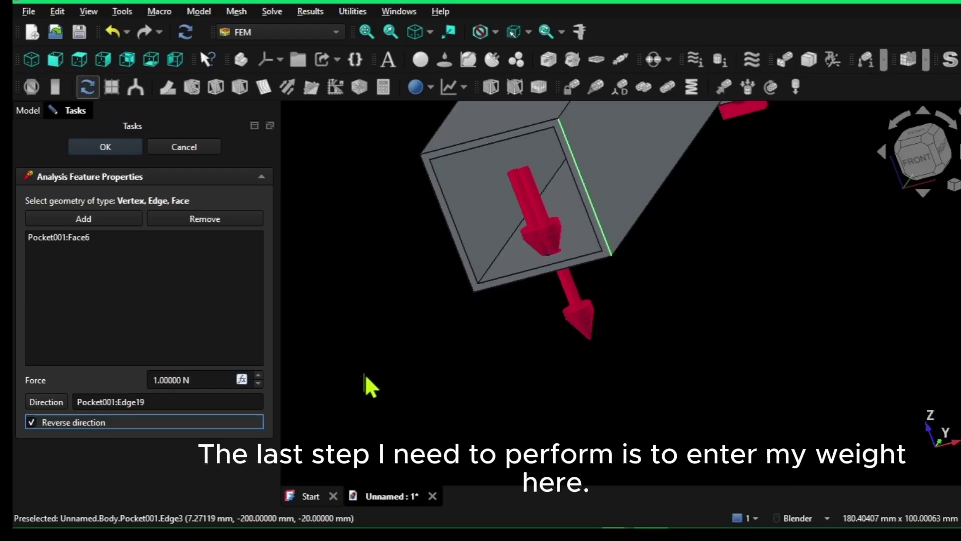
Step: Set the force load's magnitude to 98.1 N and accept the load
triple_click(189, 380)
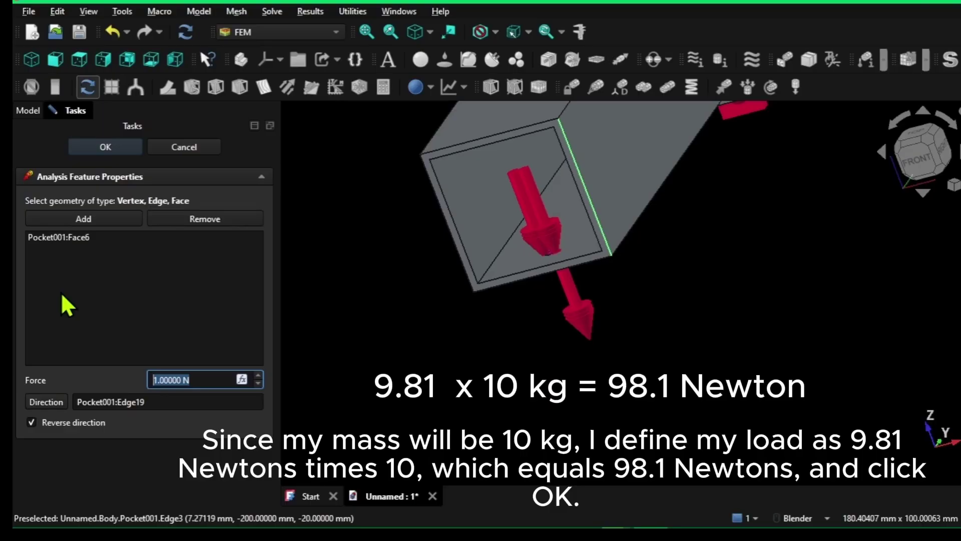
type("9")
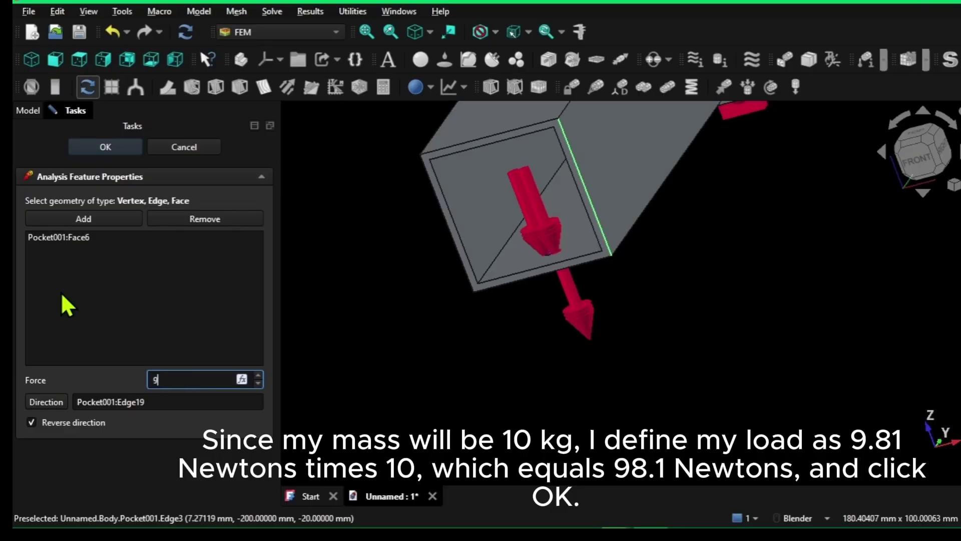
type("8.1")
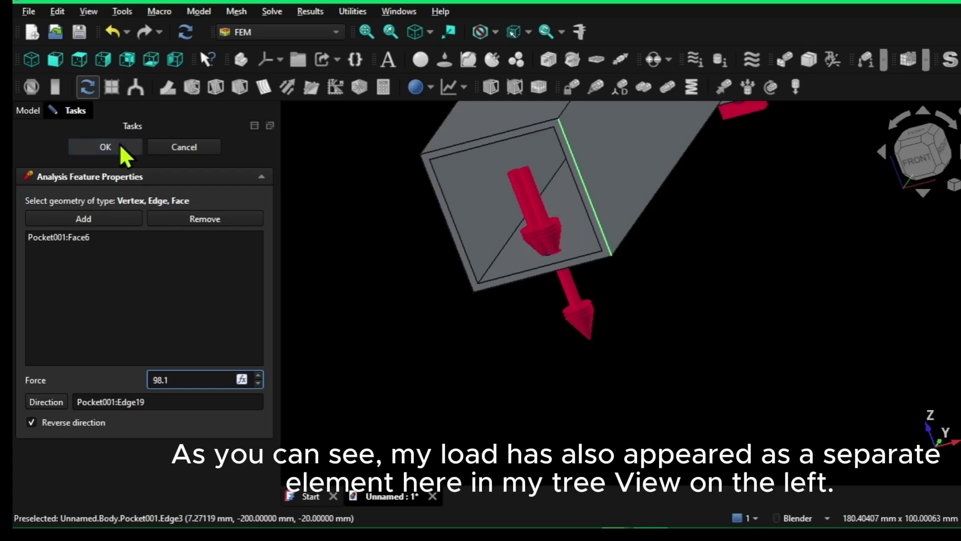
left_click(107, 147)
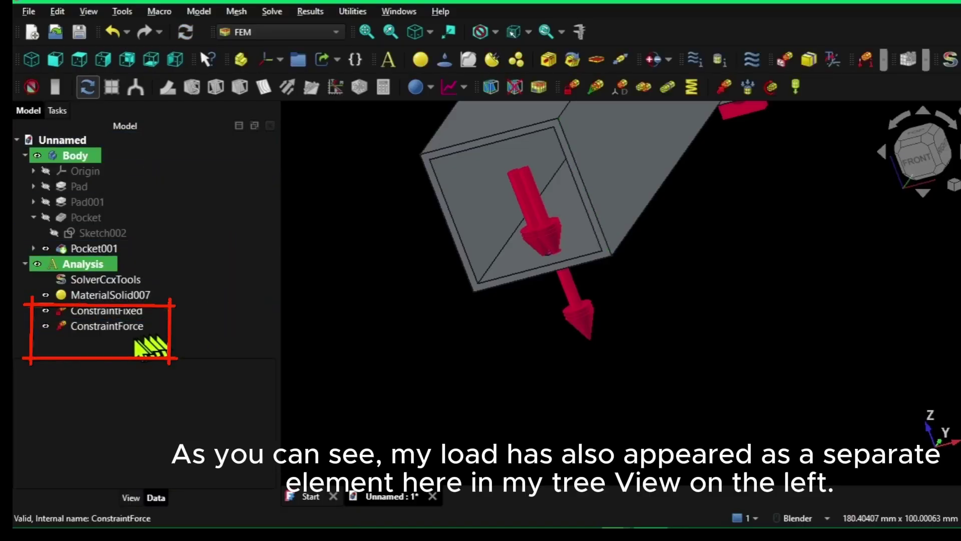
left_click(83, 329)
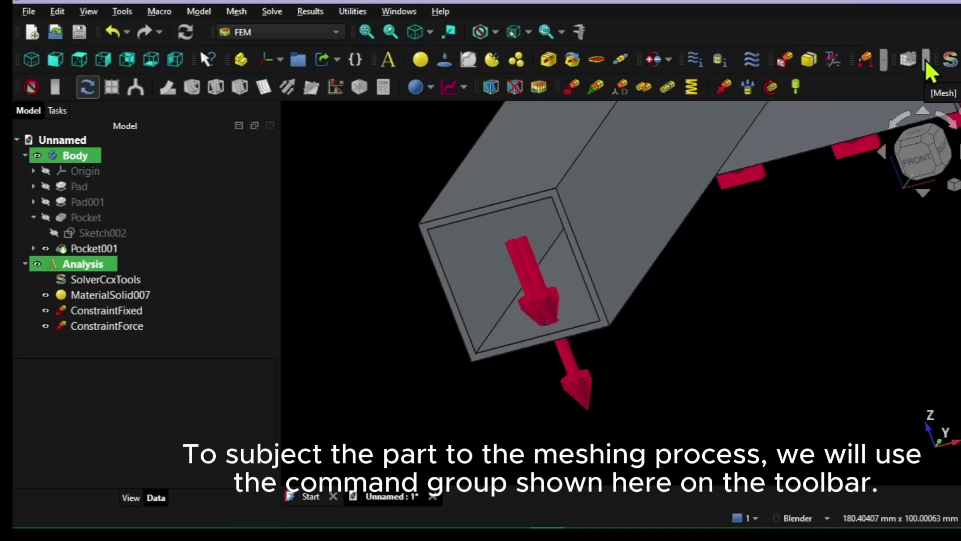
Step: Relocate the collapsed Mesh toolbar to the free space in the row below and mesh Pocket001 with Gmsh using automatic element sizes
left_click_drag(924, 58, 815, 86)
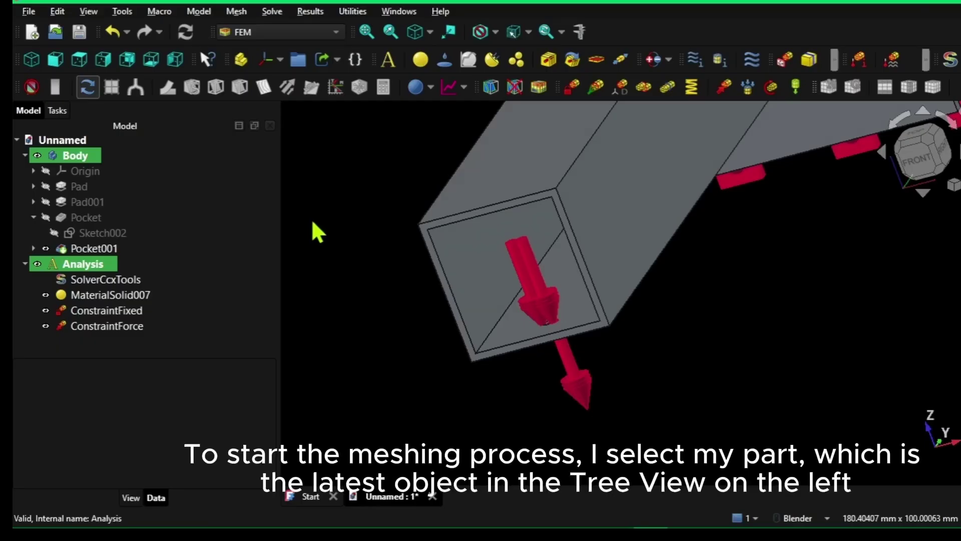
left_click(81, 245)
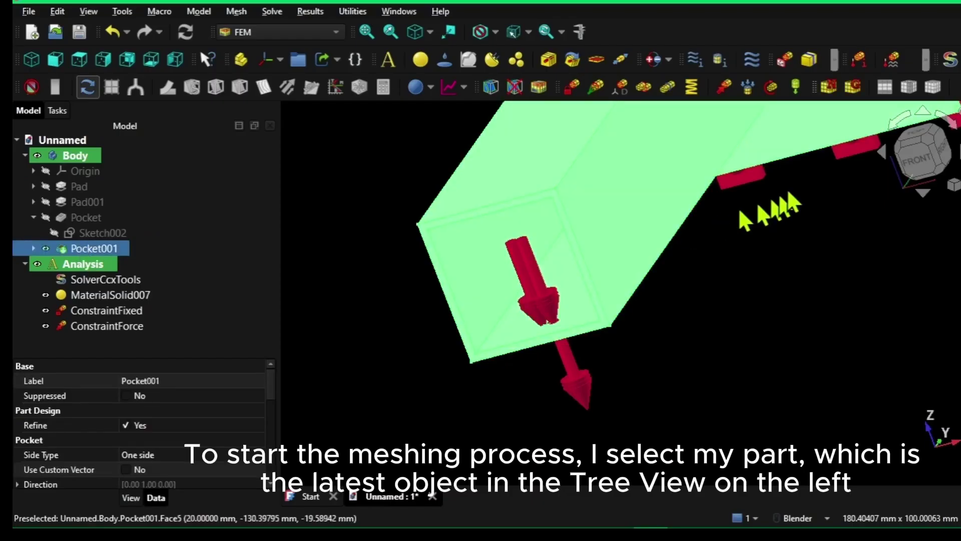
left_click(853, 88)
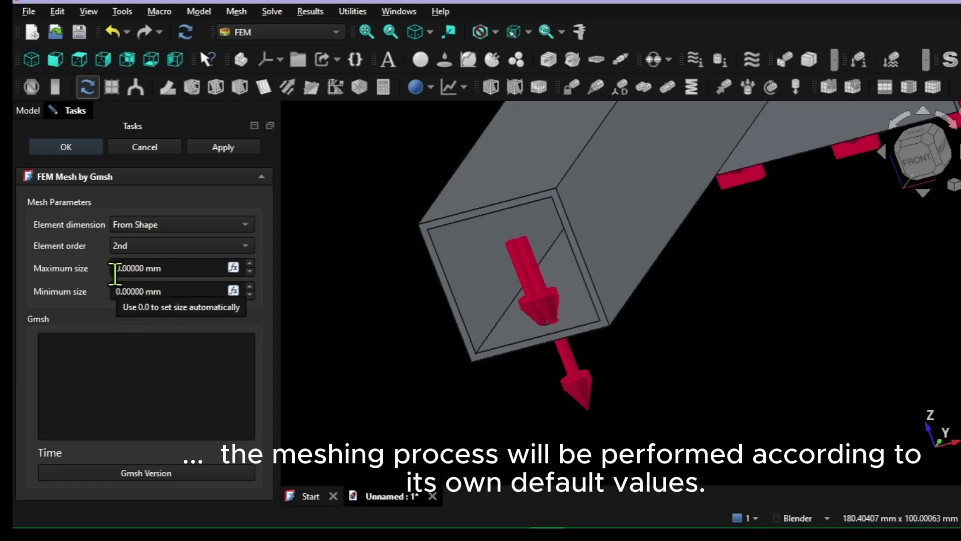
left_click(222, 150)
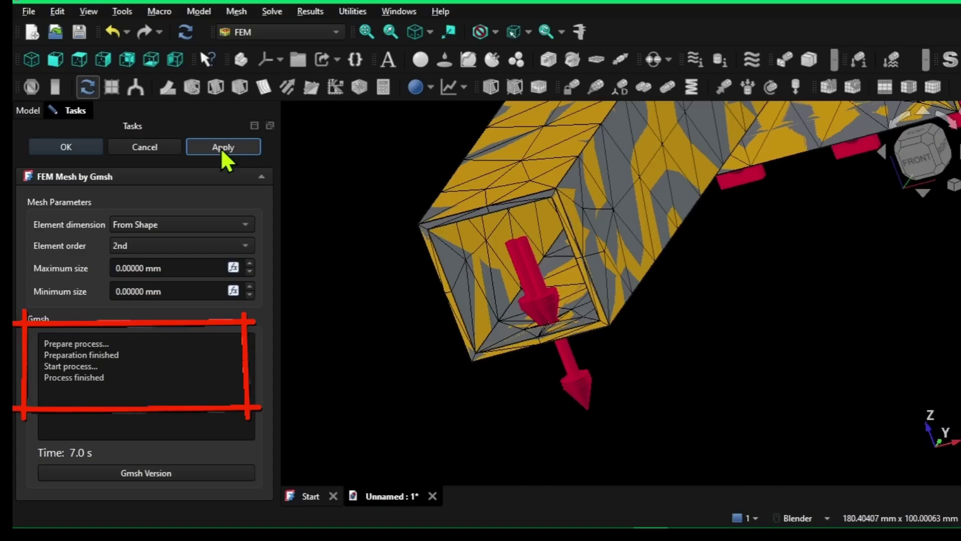
left_click(58, 152)
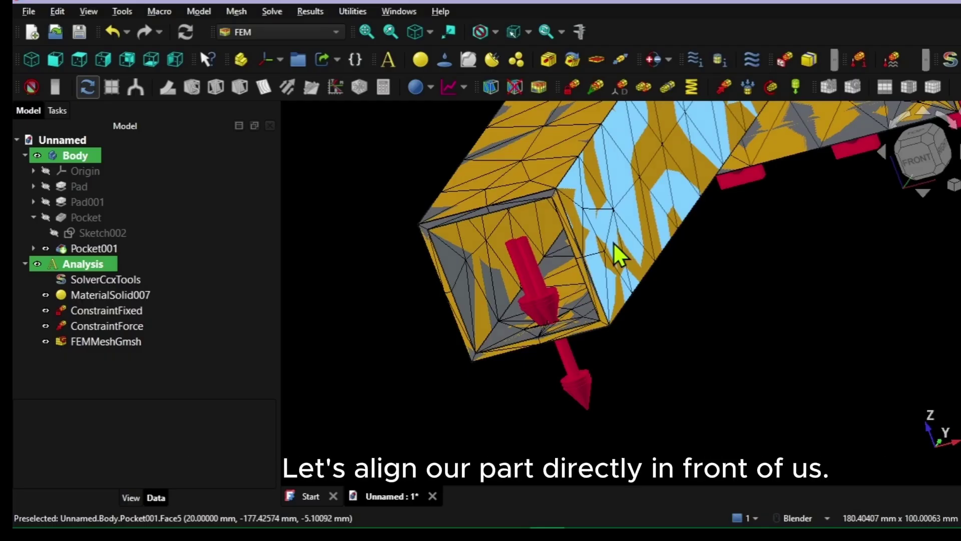
Step: Write the SolverCcxTools input file for the static analysis and try to run CalculiX
scroll(614, 242, "down", 4)
scroll(614, 242, "down", 6)
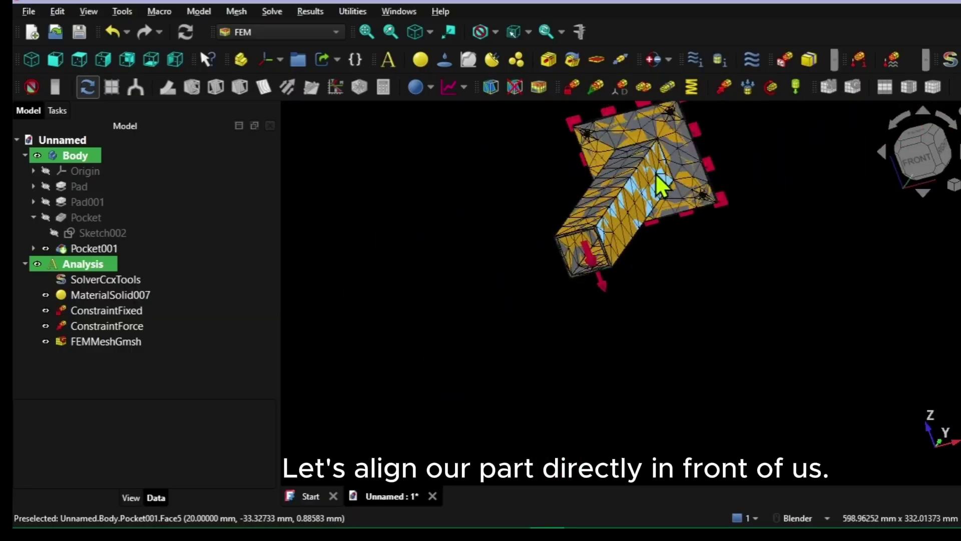
middle_click_drag(656, 181, 593, 245)
scroll(593, 245, "up", 4)
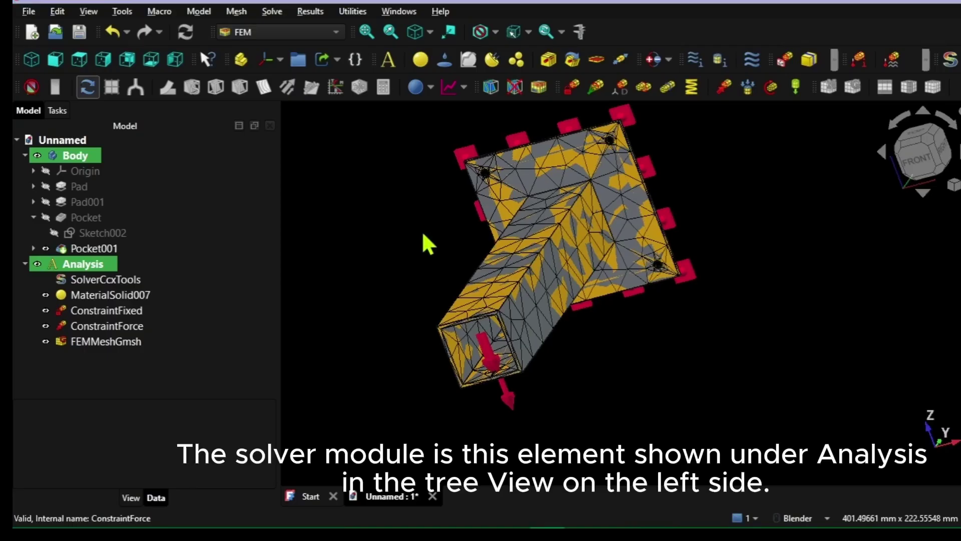
double_click(76, 278)
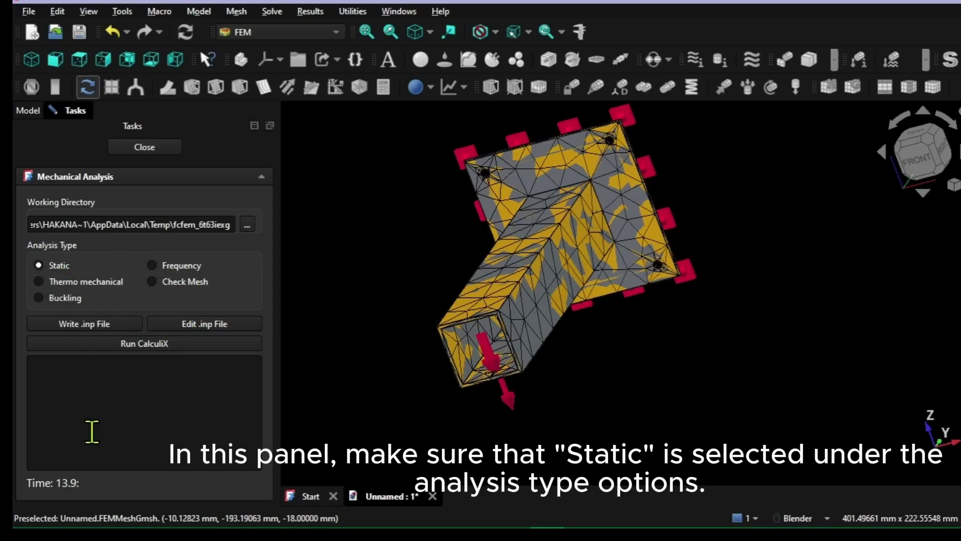
left_click(87, 324)
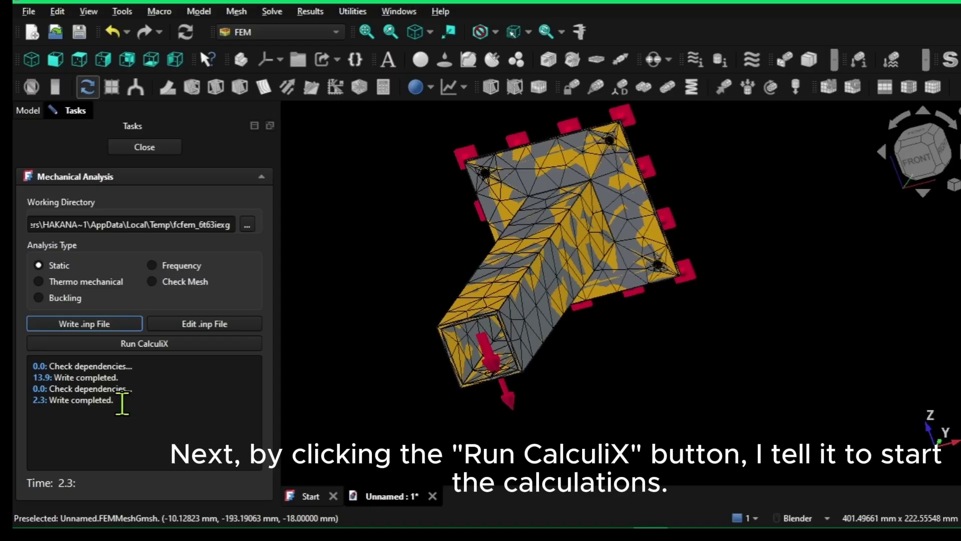
left_click(147, 344)
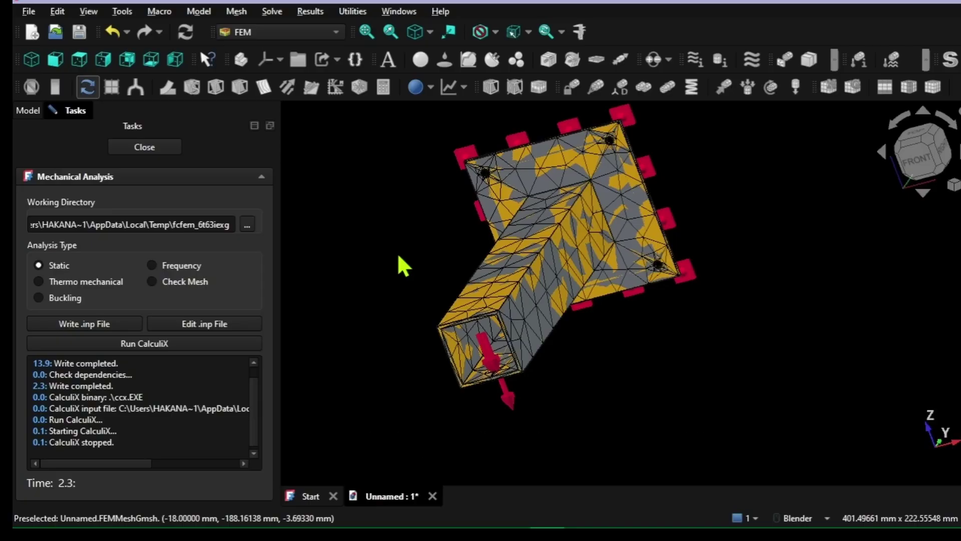
Step: Show the Report view, examine the latest CalculiX input and run messages, and dismiss the view
left_click(89, 13)
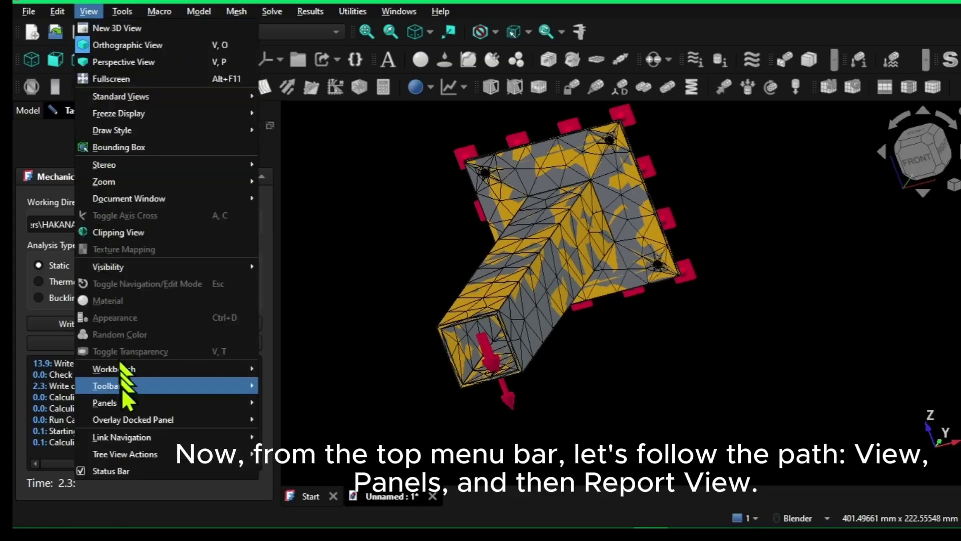
mouse_move(125, 404)
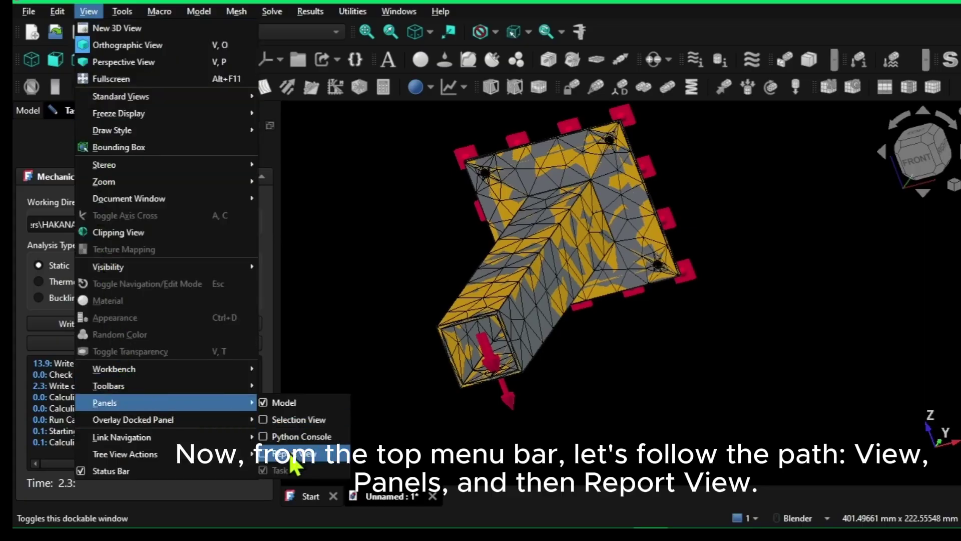
left_click(261, 452)
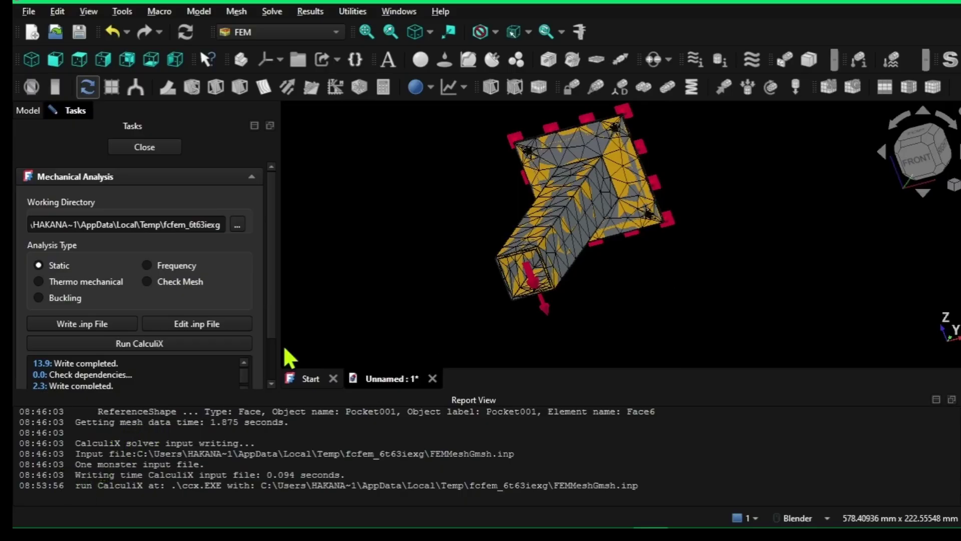
left_click_drag(75, 475, 647, 488)
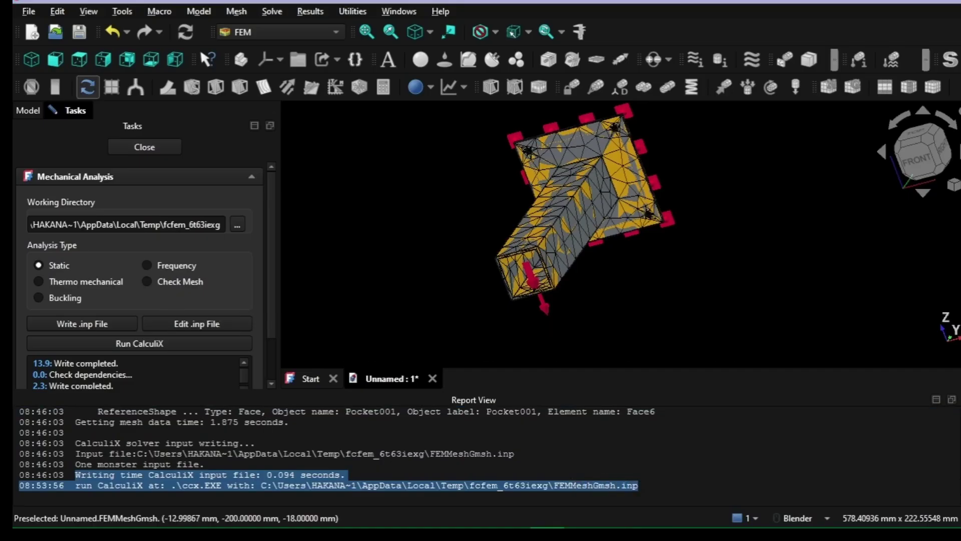
left_click(952, 399)
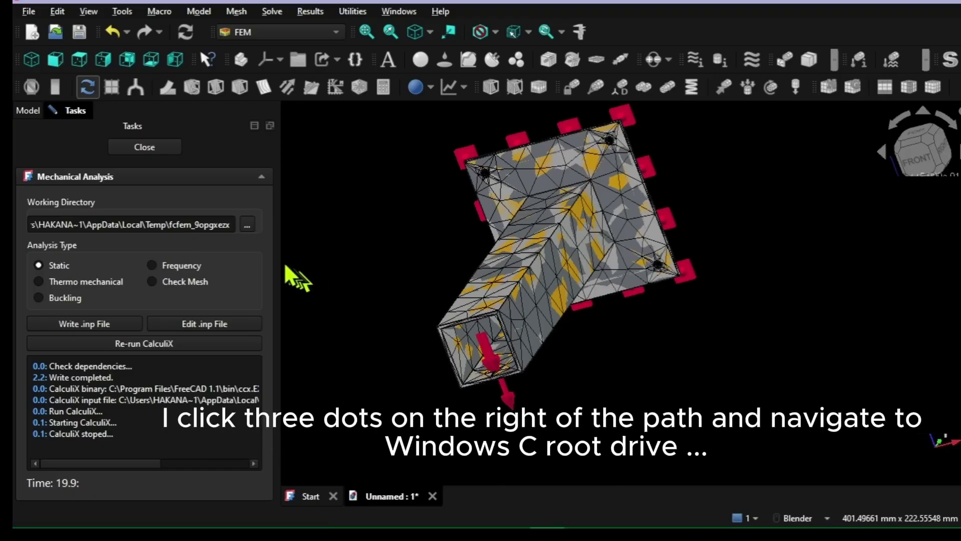
Step: Create a folder named FreecadTEST in the root of drive C: and set it as the solver's working directory
left_click(247, 224)
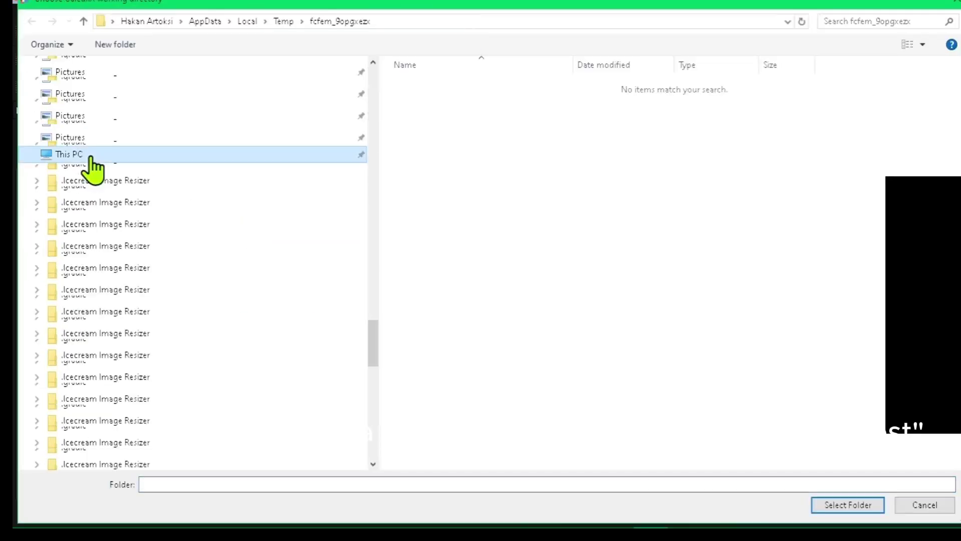
left_click(91, 157)
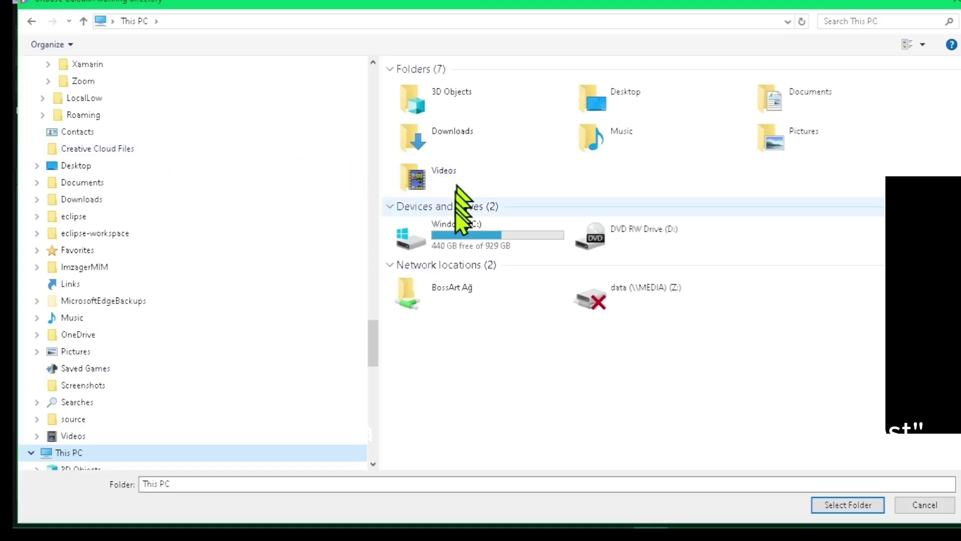
double_click(451, 244)
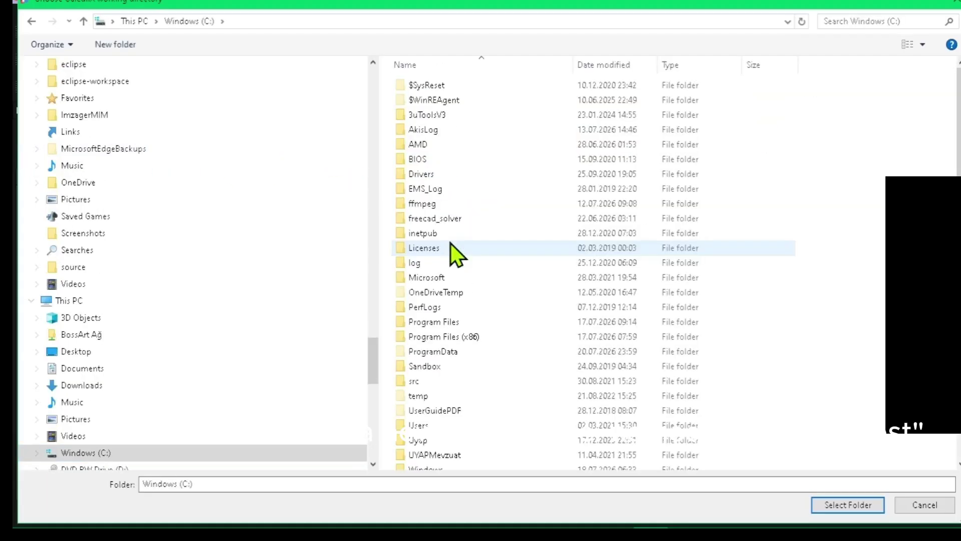
left_click(111, 45)
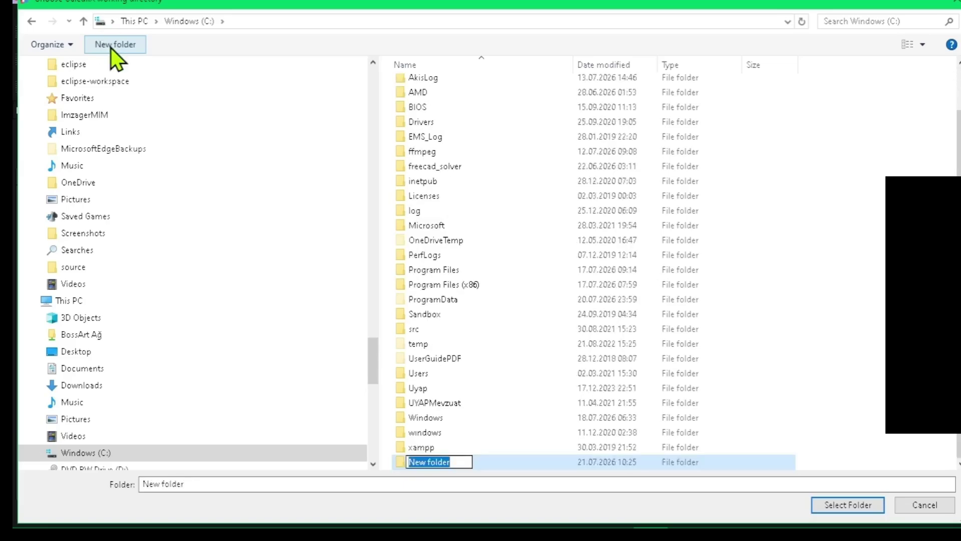
type("Free")
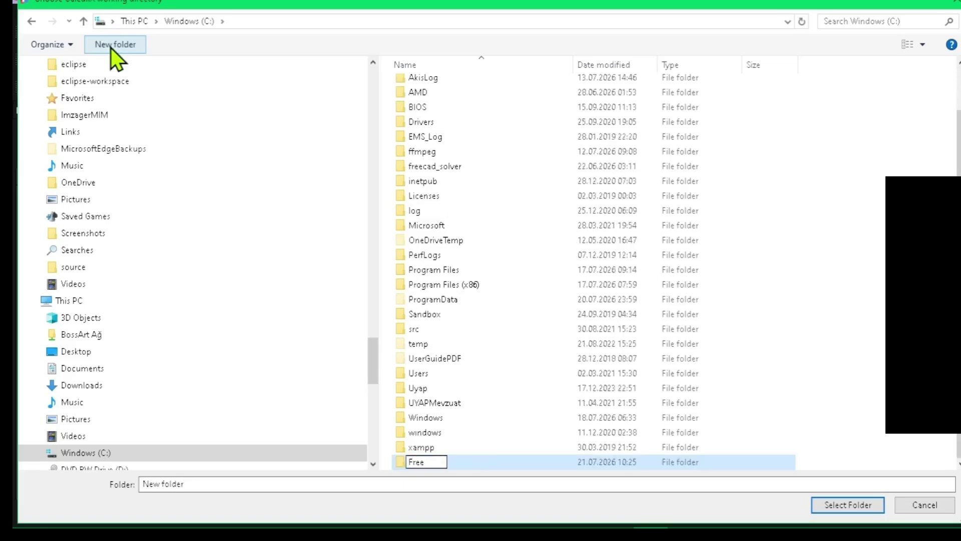
type("cadTEST")
key("Return")
key("Return")
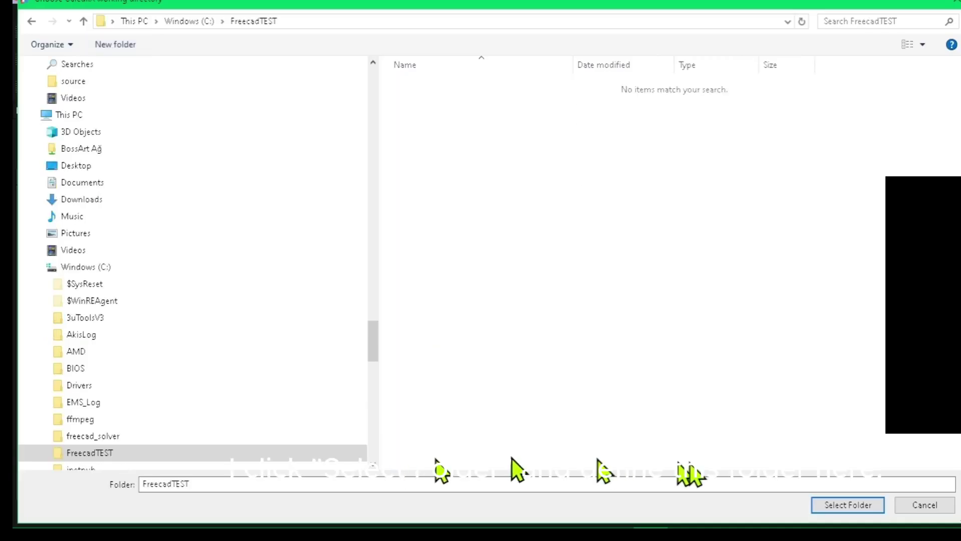
left_click(840, 504)
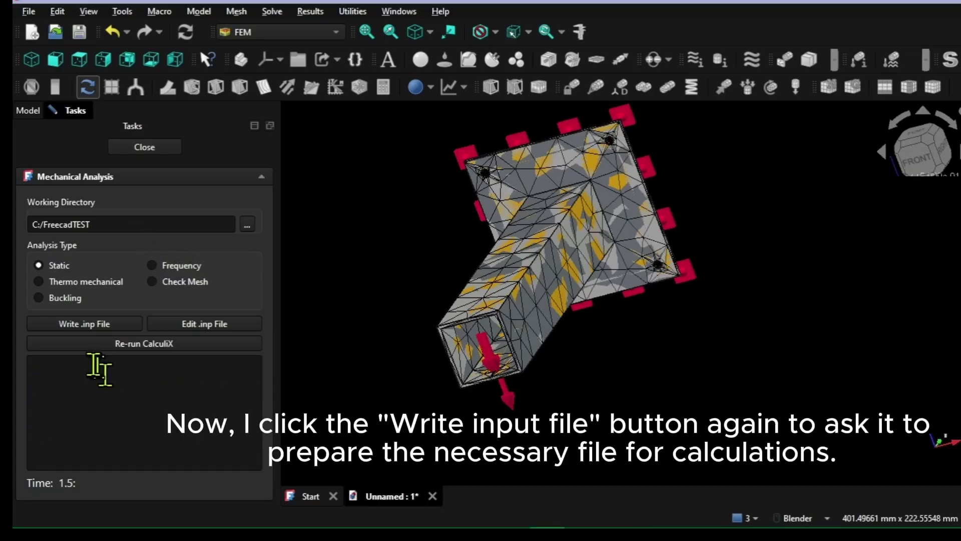
Step: Rewrite the solver input file in the new working directory, rerun CalculiX and close the solver settings
left_click(85, 324)
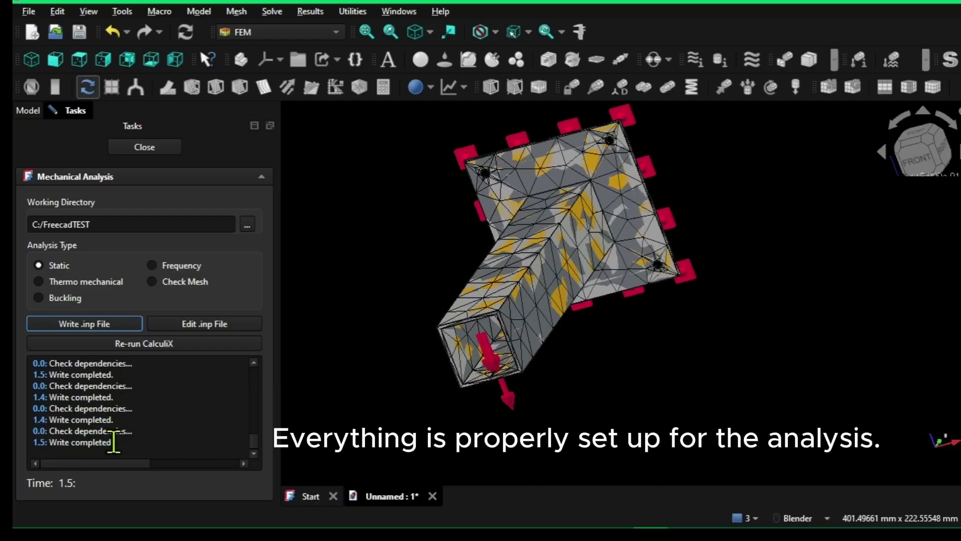
left_click(134, 345)
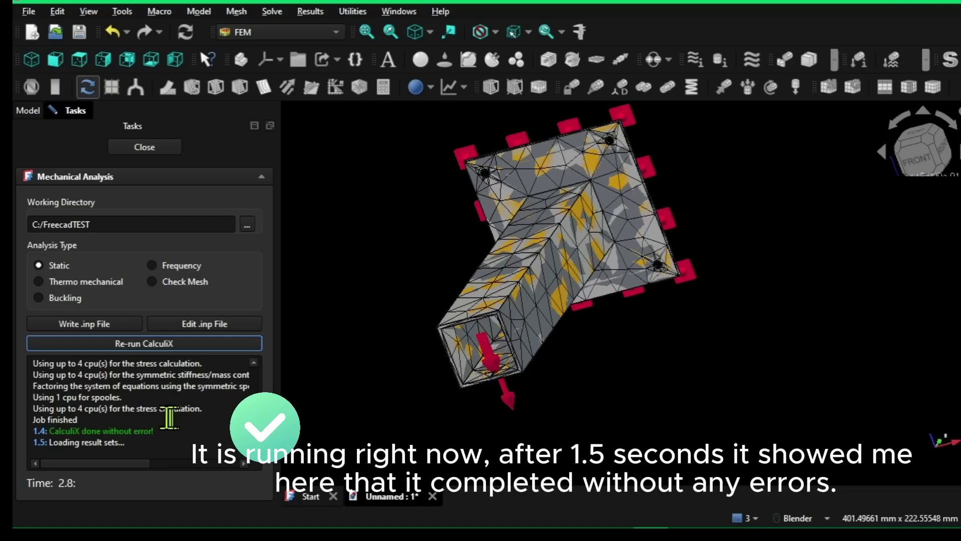
left_click(48, 425)
left_click_drag(49, 428, 154, 431)
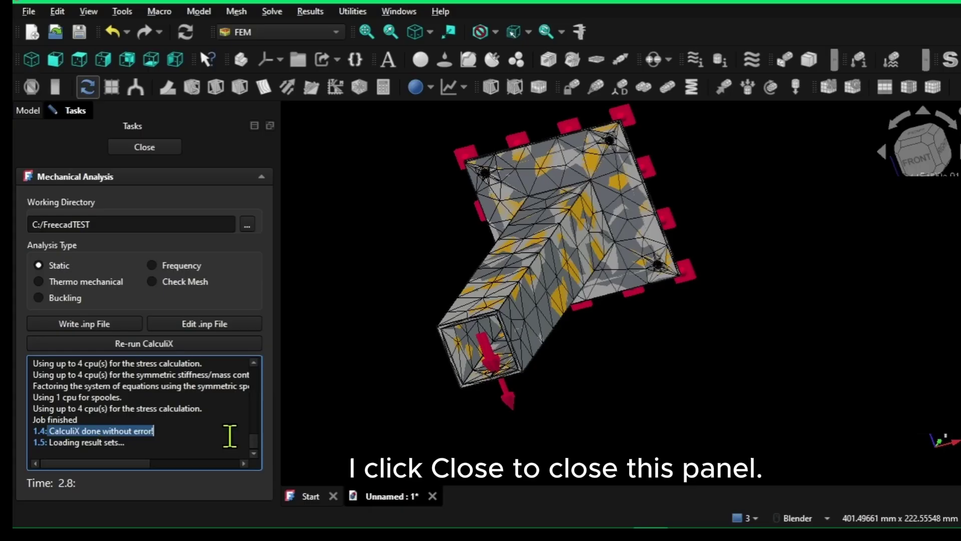
left_click(157, 146)
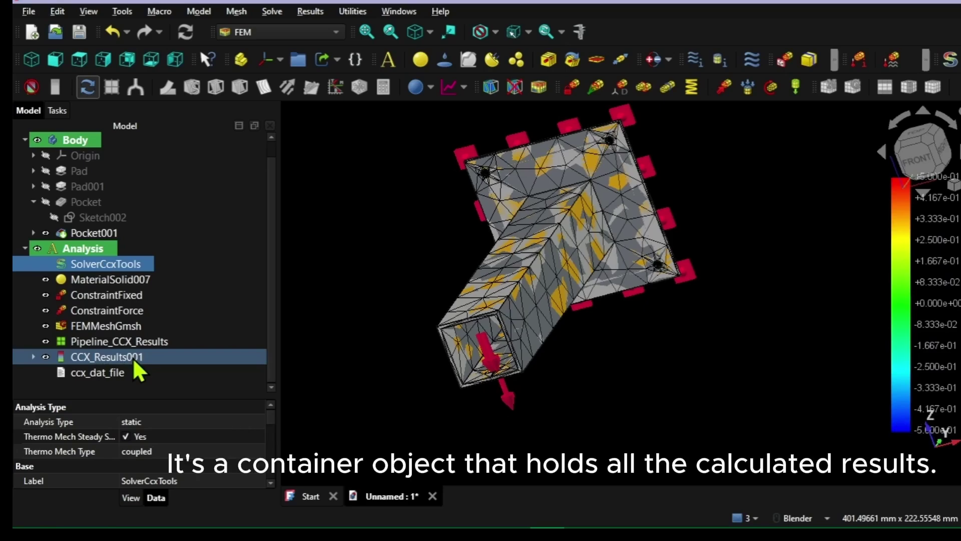
Step: Open the CCX_Results001 results and inspect the part's deformed shape at a displacement scaling factor of 100
double_click(103, 362)
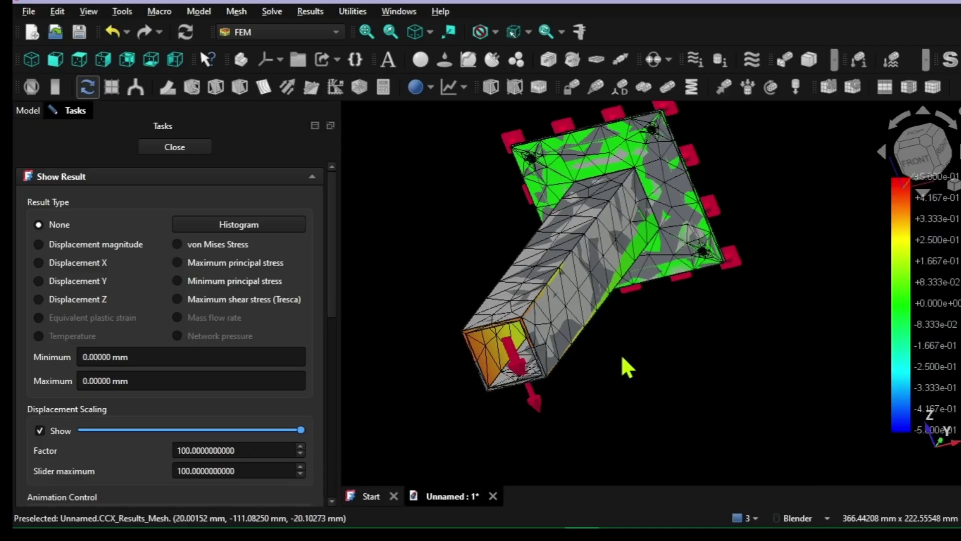
middle_click_drag(577, 368, 611, 338)
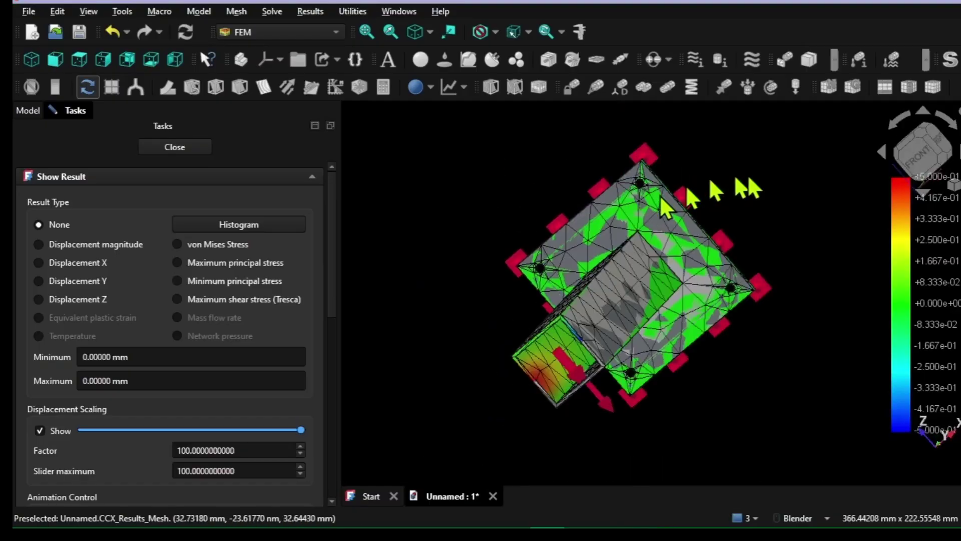
Step: Orient the part to its front view, display the Displacement Z result, and inspect the tube's bending along the Z axis
left_click(918, 155)
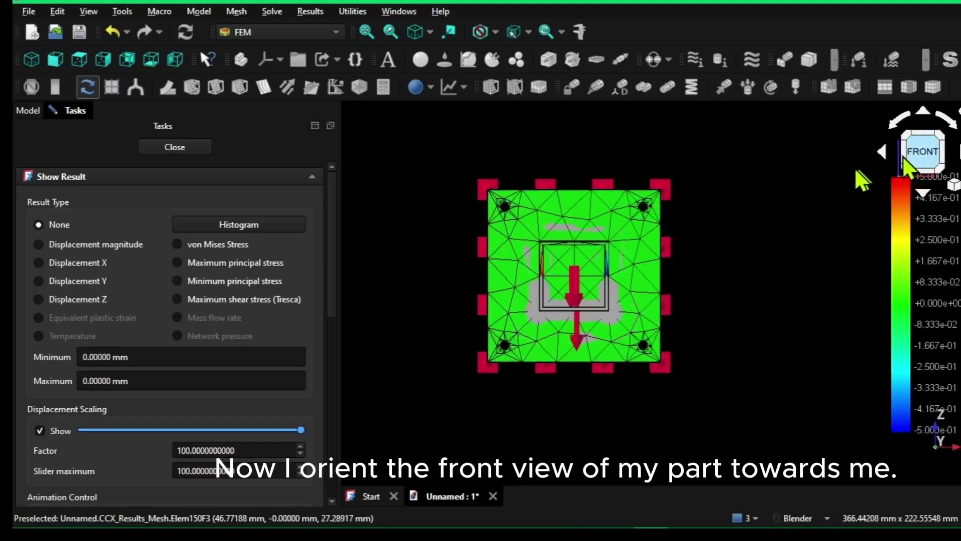
middle_click_drag(625, 253, 616, 257)
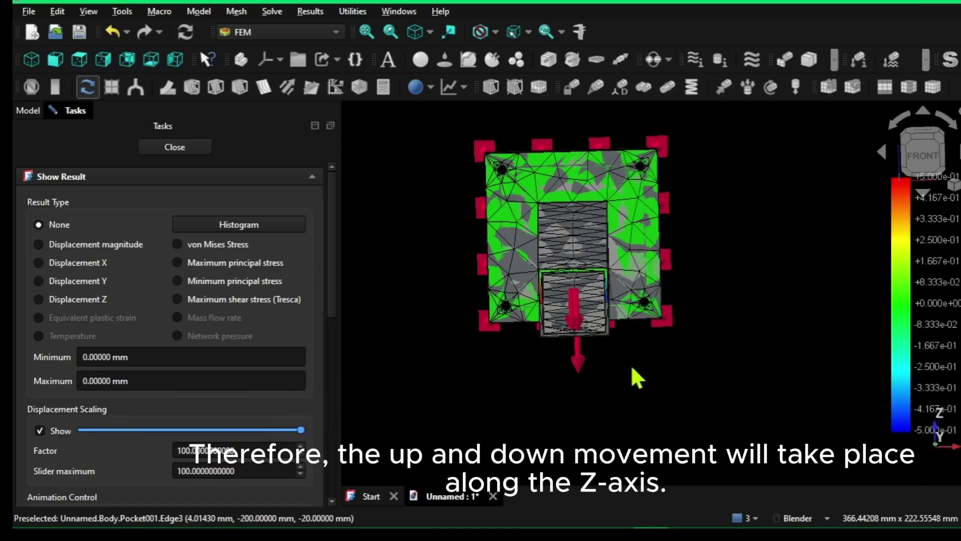
middle_click_drag(631, 369, 578, 276)
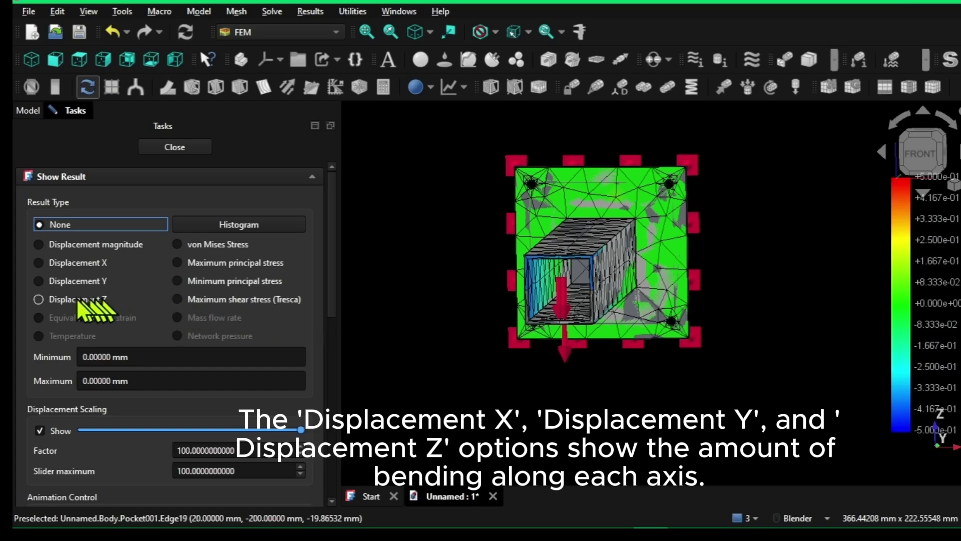
left_click(38, 298)
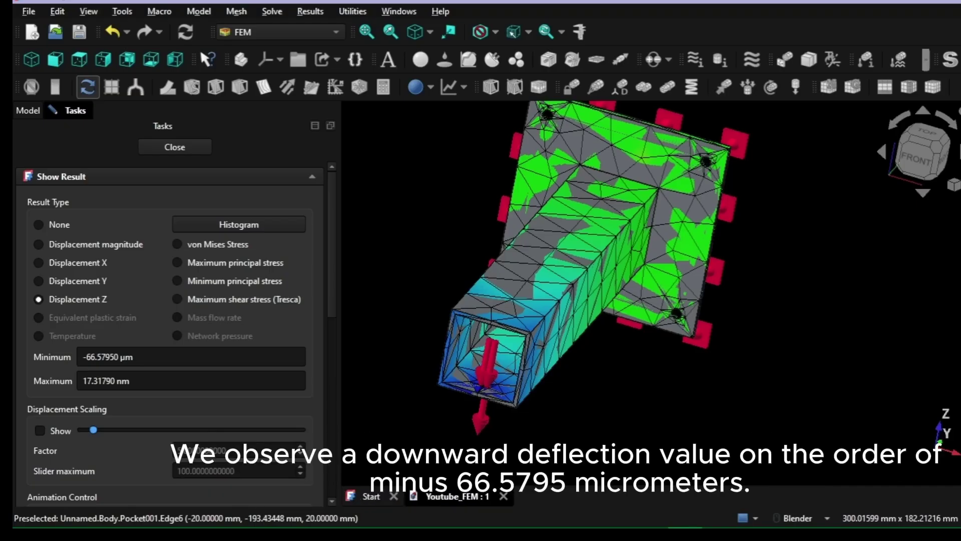
middle_click_drag(576, 261, 586, 220)
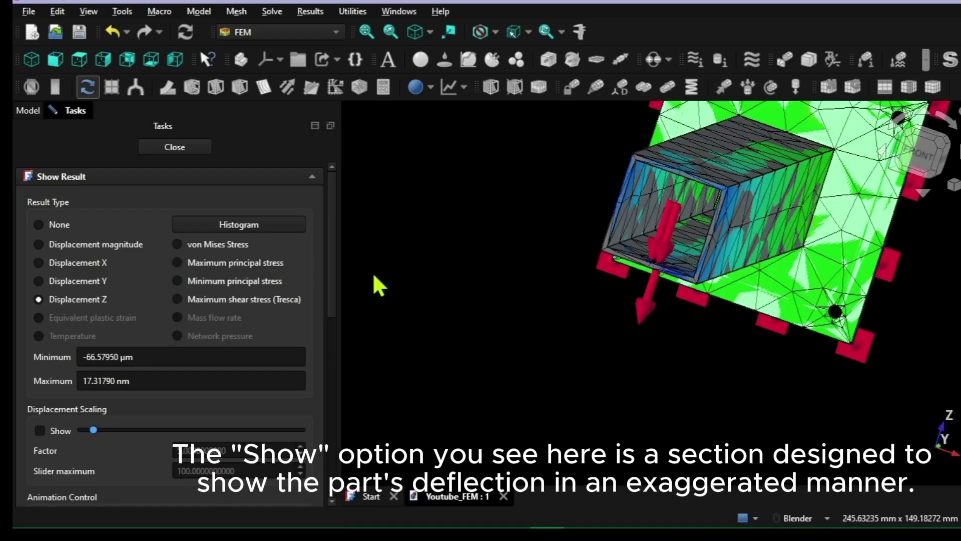
Step: Turn on displacement scaling for the Displacement Z result and raise the scaling factor to exaggerate the deflection
left_click(40, 431)
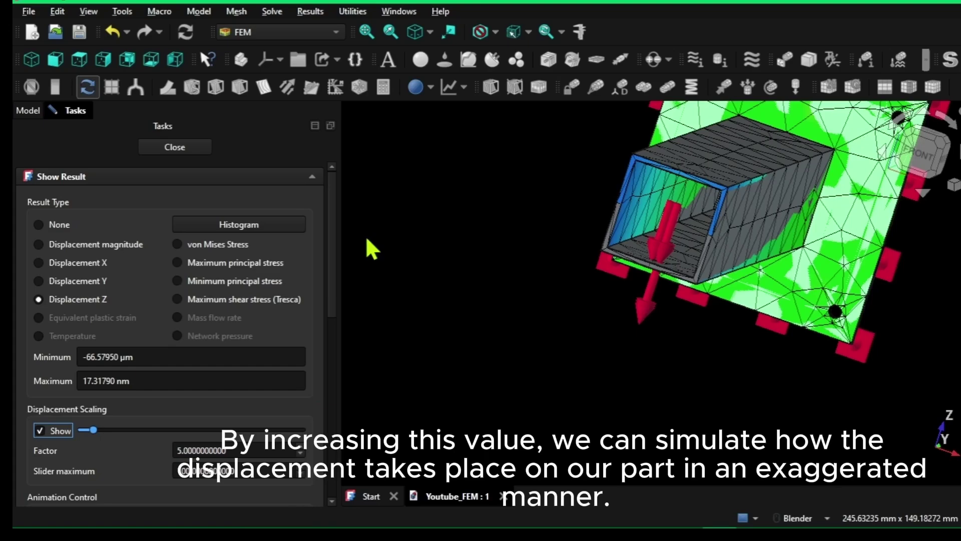
left_click(94, 430)
mouse_move(97, 431)
left_mouse_down()
mouse_move(260, 437)
mouse_move(174, 434)
mouse_move(235, 438)
left_mouse_up()
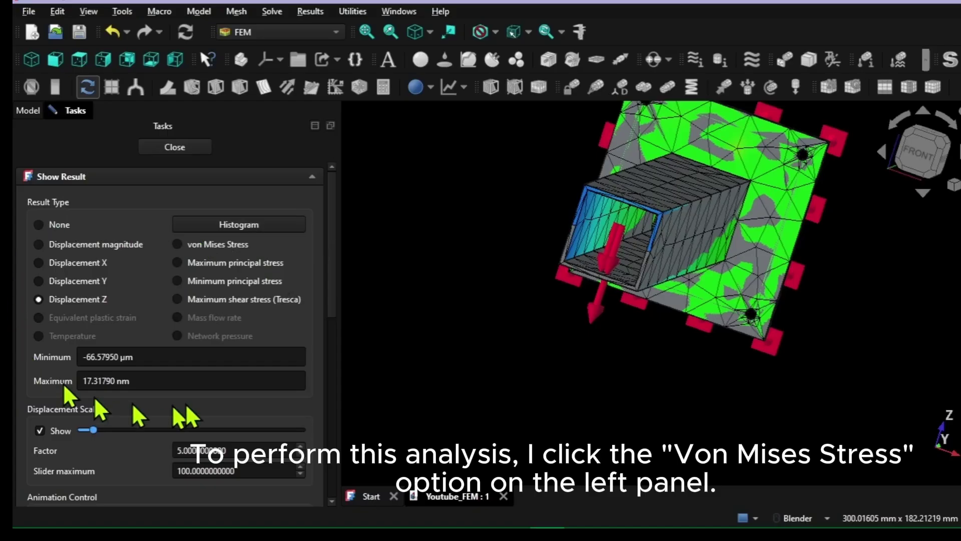
Step: Display the von Mises stress result, examine its minimum and maximum values, and close the results
left_click(177, 244)
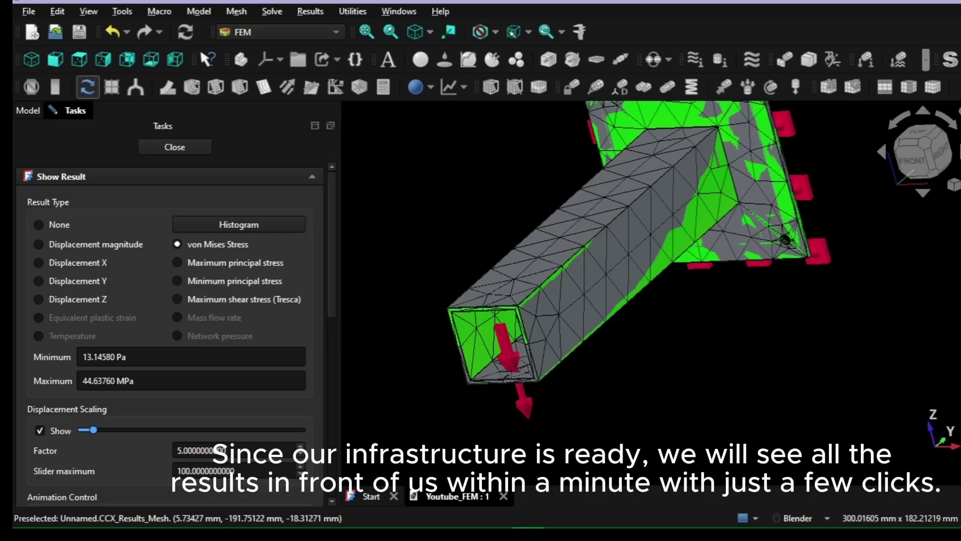
left_click(167, 146)
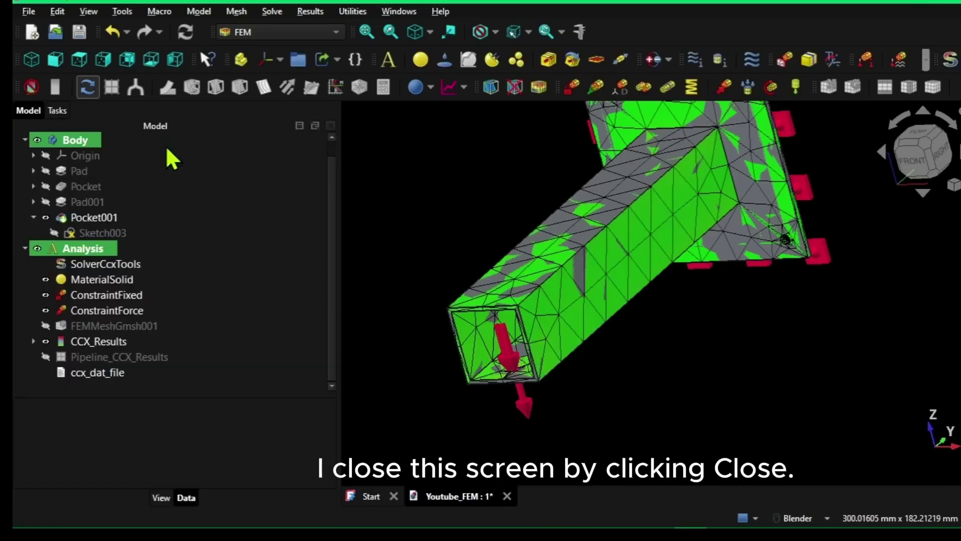
Step: Set the force of ConstraintForce on the tube's end to 9810000 N and accept the change
double_click(96, 311)
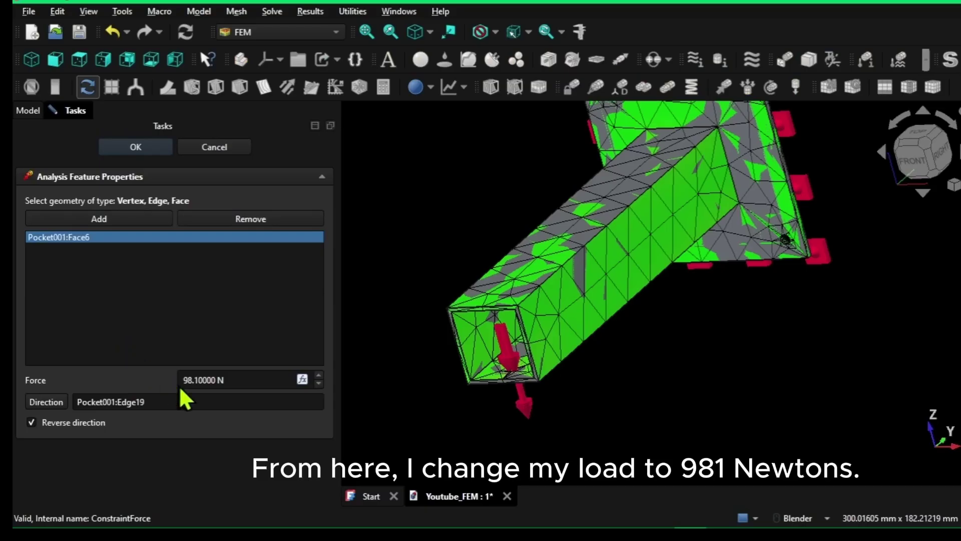
left_click(186, 380)
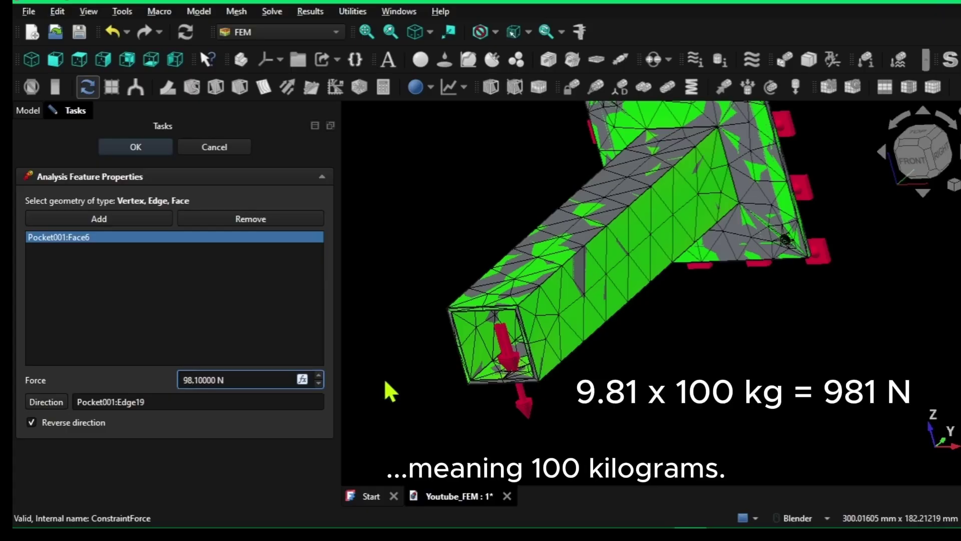
key("Right")
key("Delete")
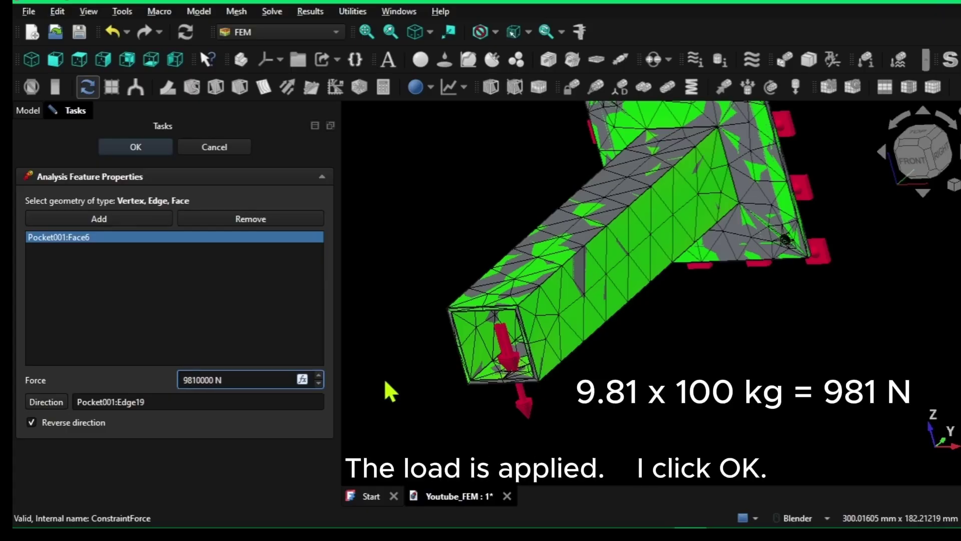
left_click(149, 143)
Step: Rewrite the solver input file for the static analysis, run CalculiX, and close the SolverCcxTools settings
left_click(104, 265)
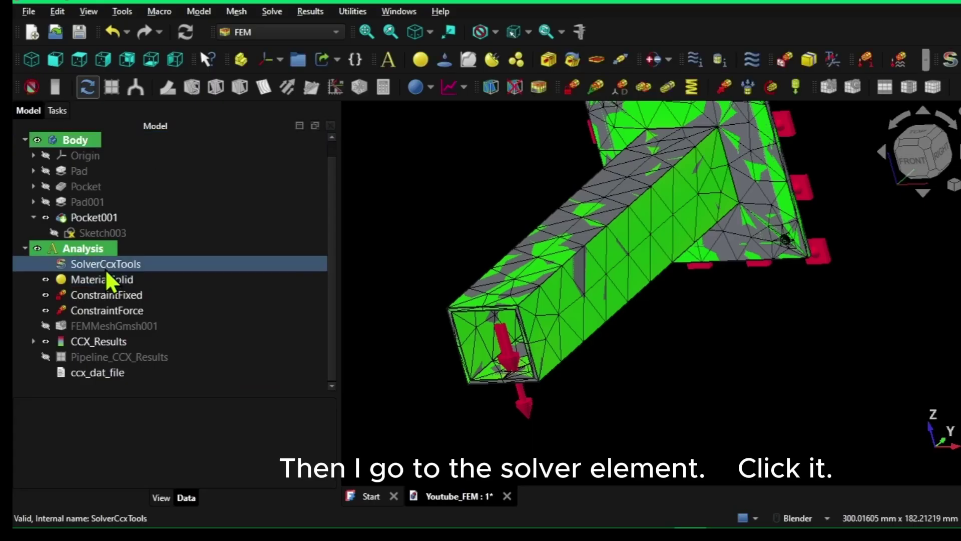
double_click(105, 268)
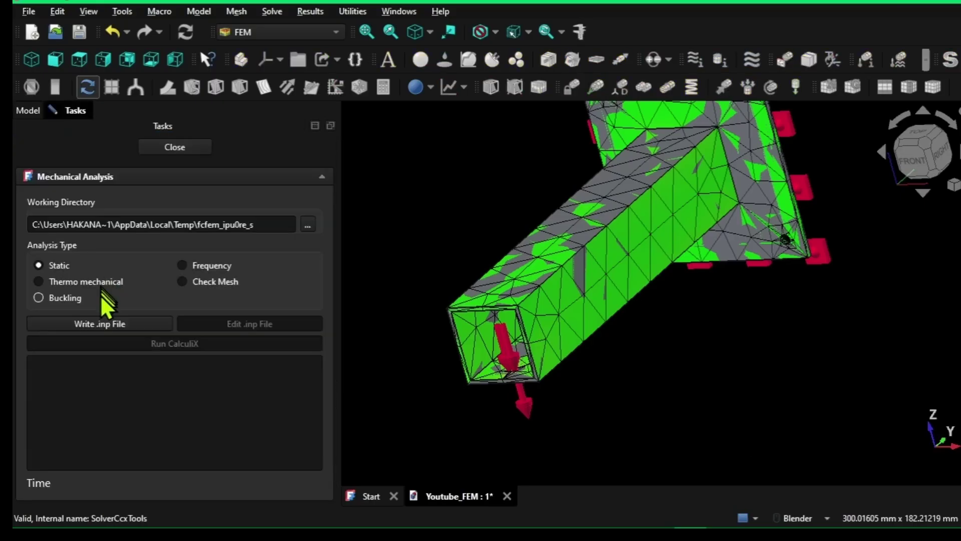
left_click(97, 322)
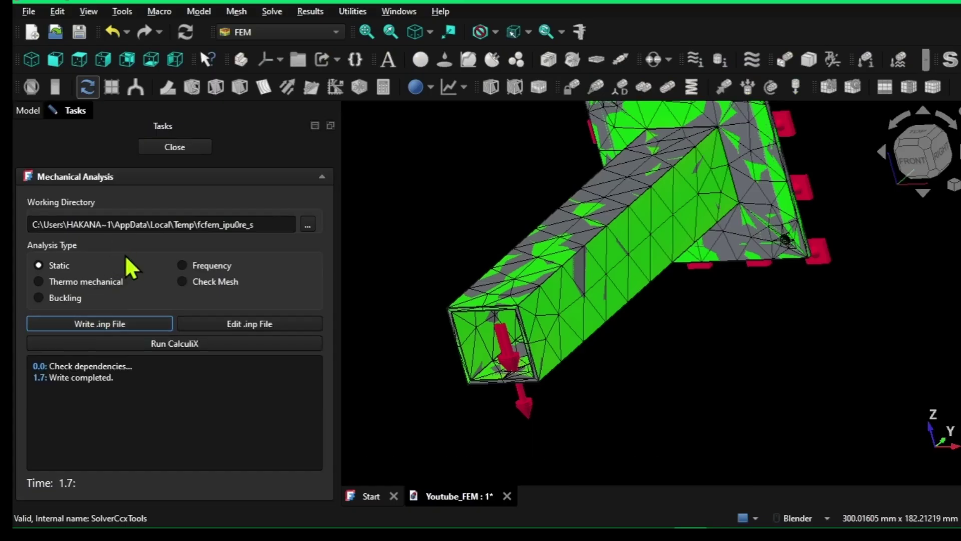
left_click(163, 344)
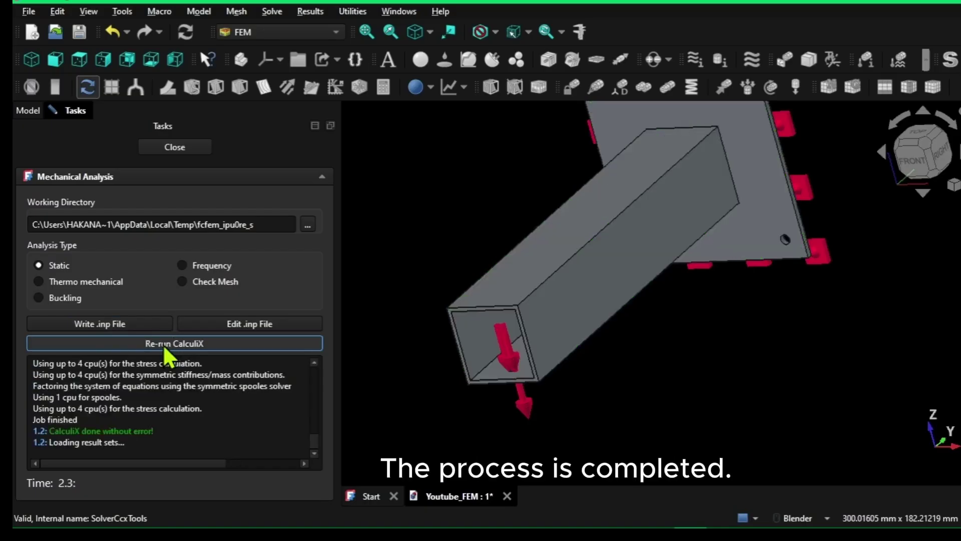
left_click(185, 145)
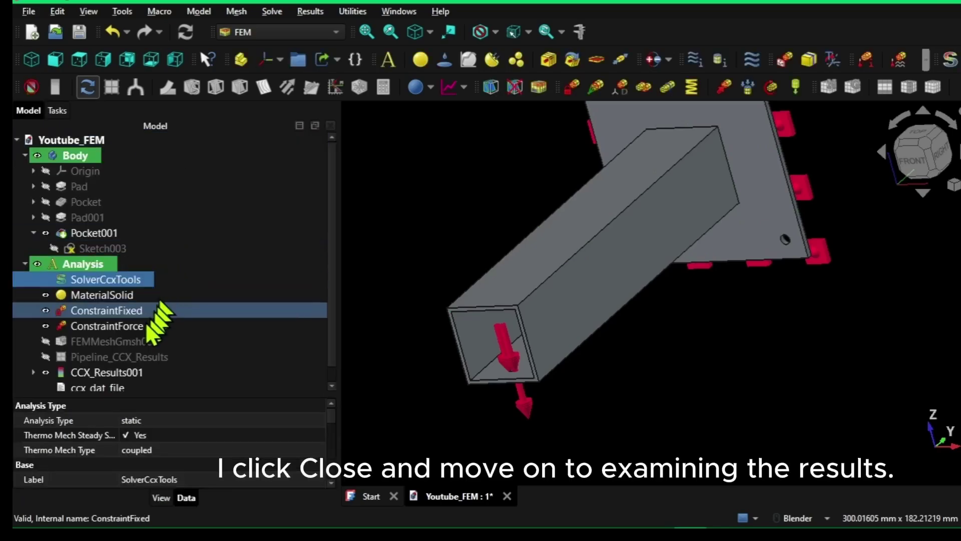
Step: Open the CCX_Results001 results and display the von Mises stress for the increased load
scroll(125, 343, "down", 1)
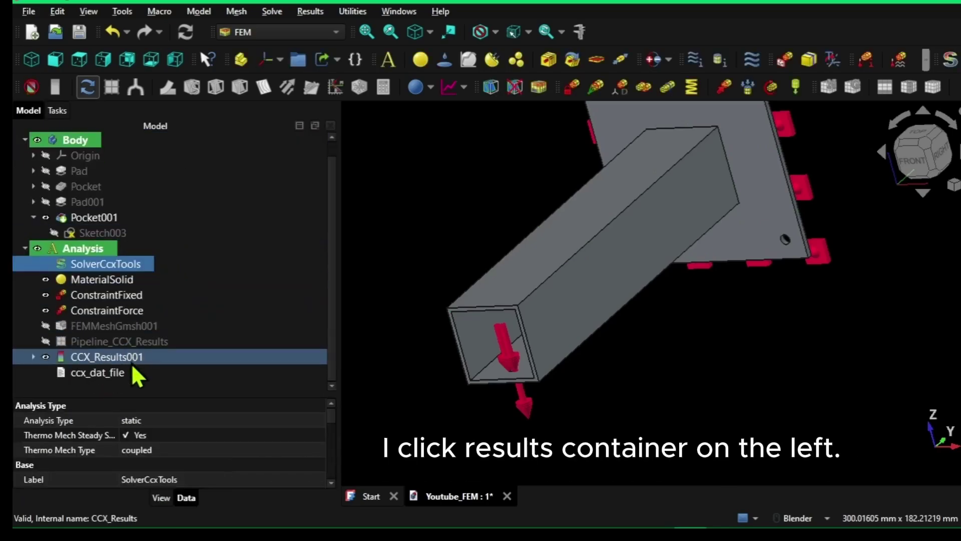
double_click(113, 356)
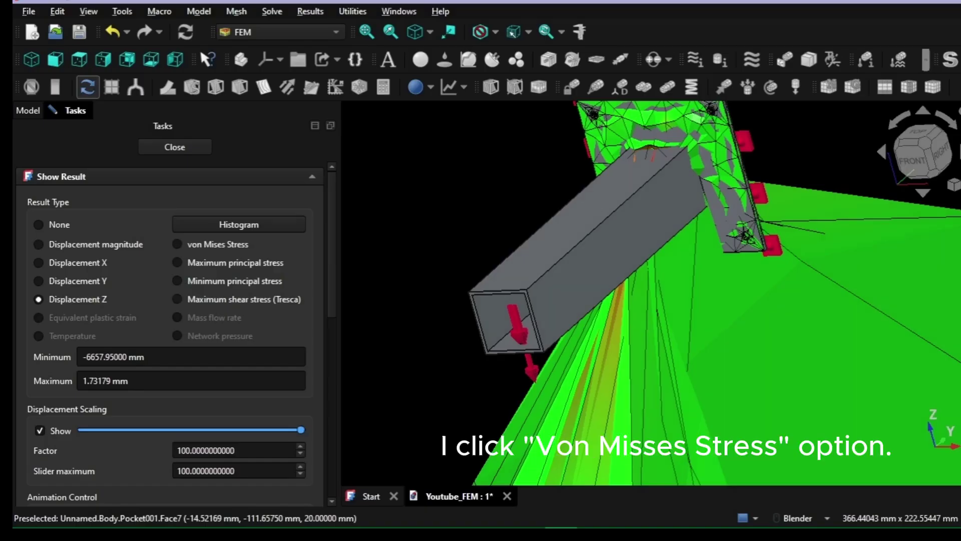
left_click(178, 244)
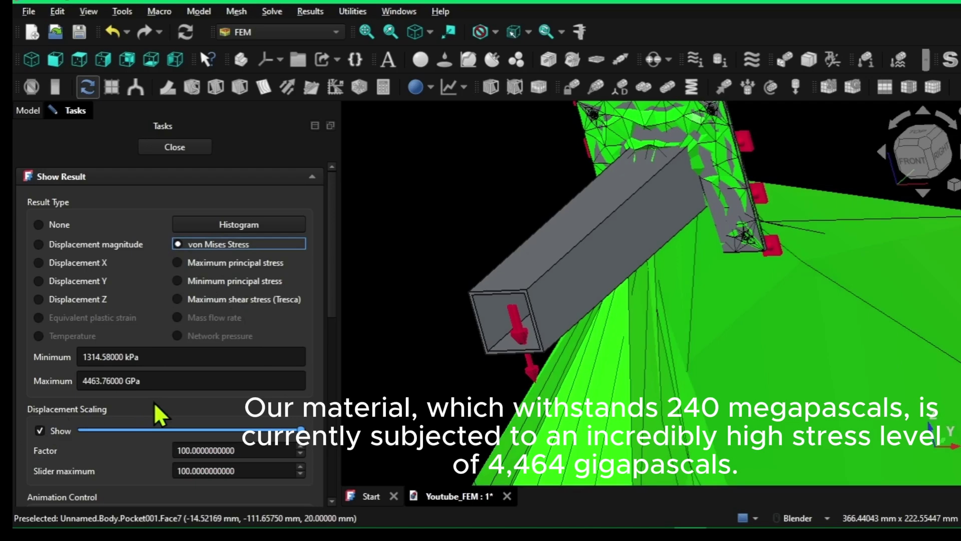